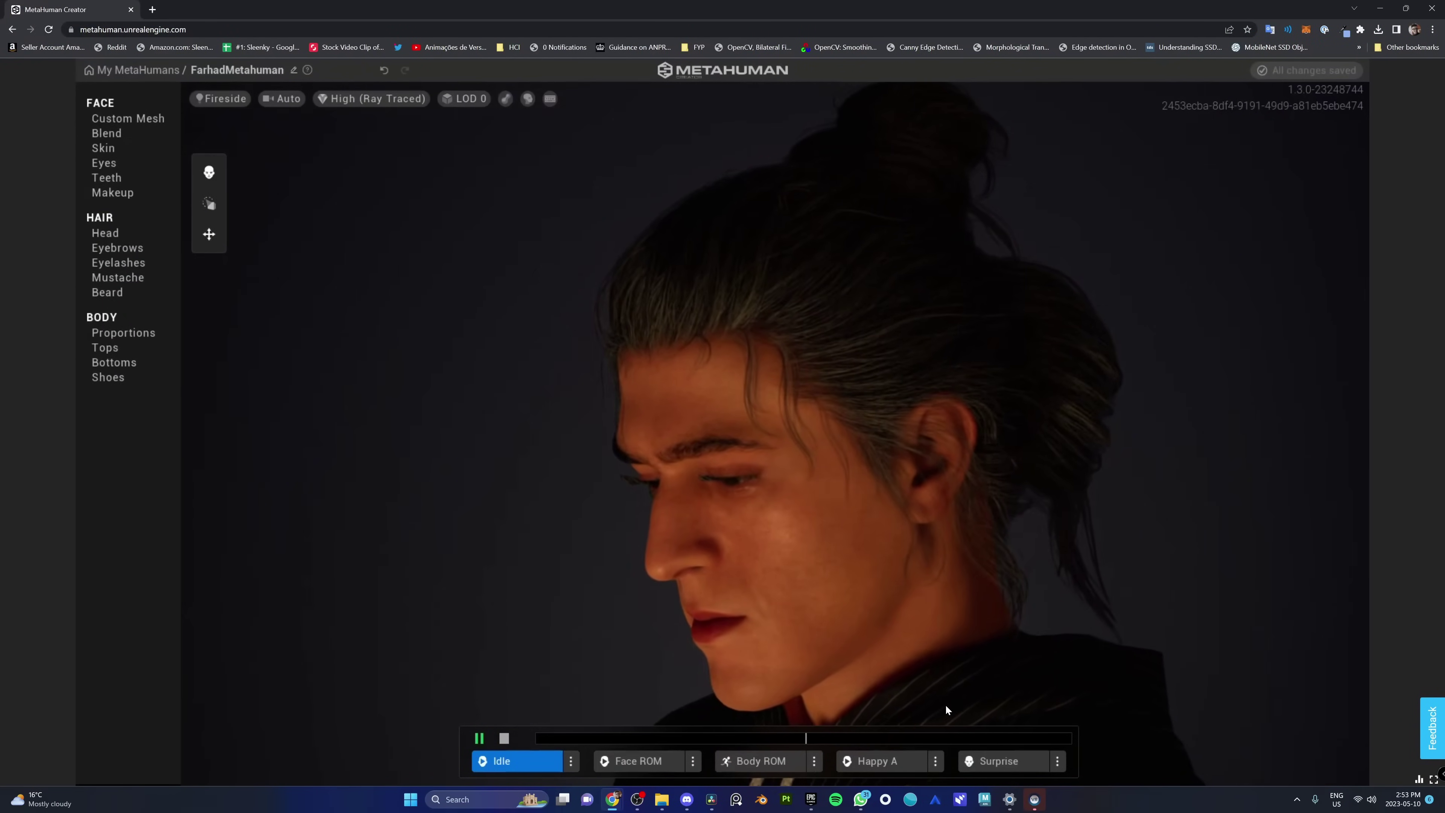
Step: Review the 182-photo Polycam draft capture and start UPLOAD & PROCESS
{"action": "left_click", "coordinate": [321, 685]}
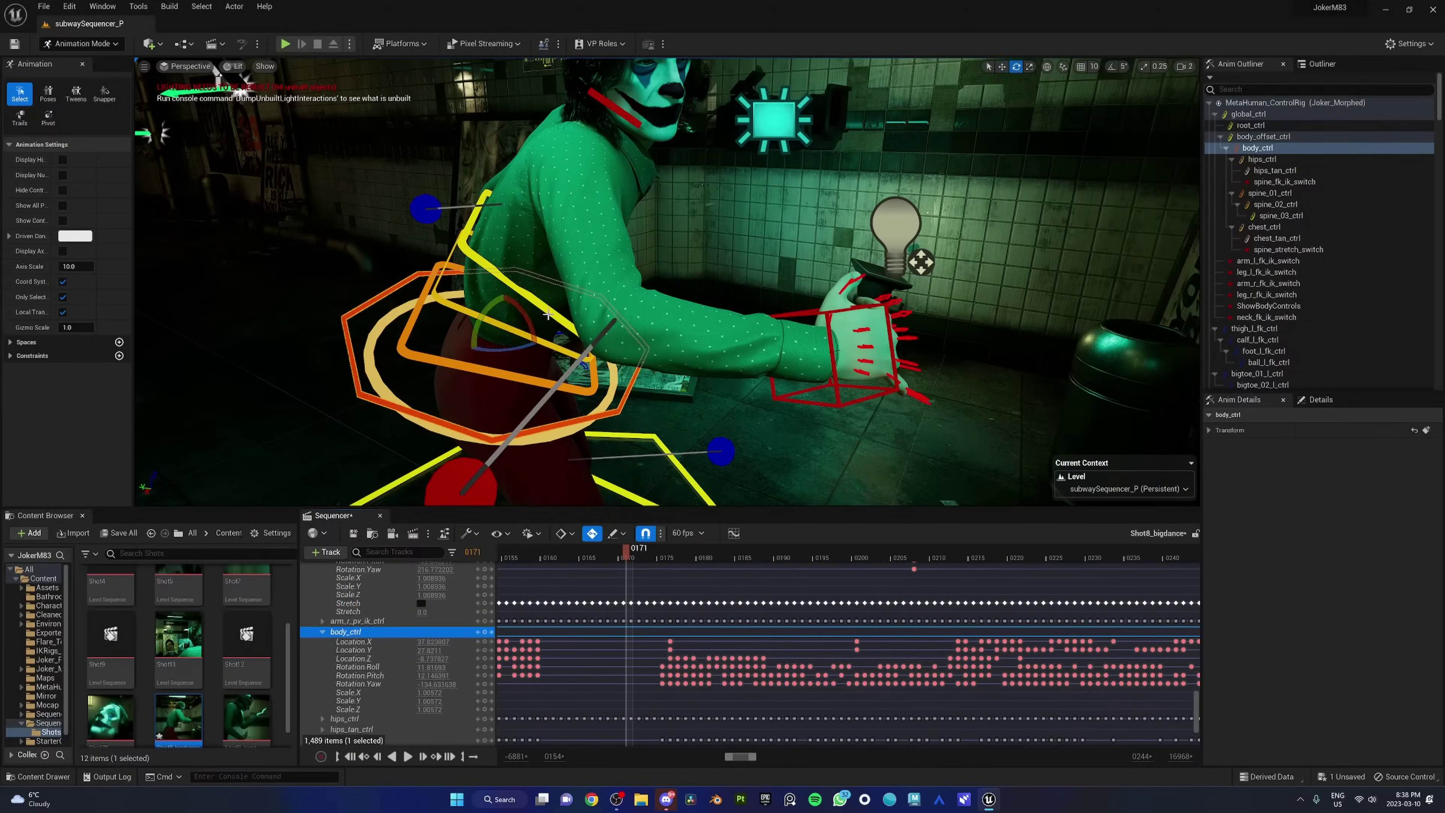
{"action": "left_click_drag", "start_coordinate": [548, 314], "coordinate": [560, 322]}
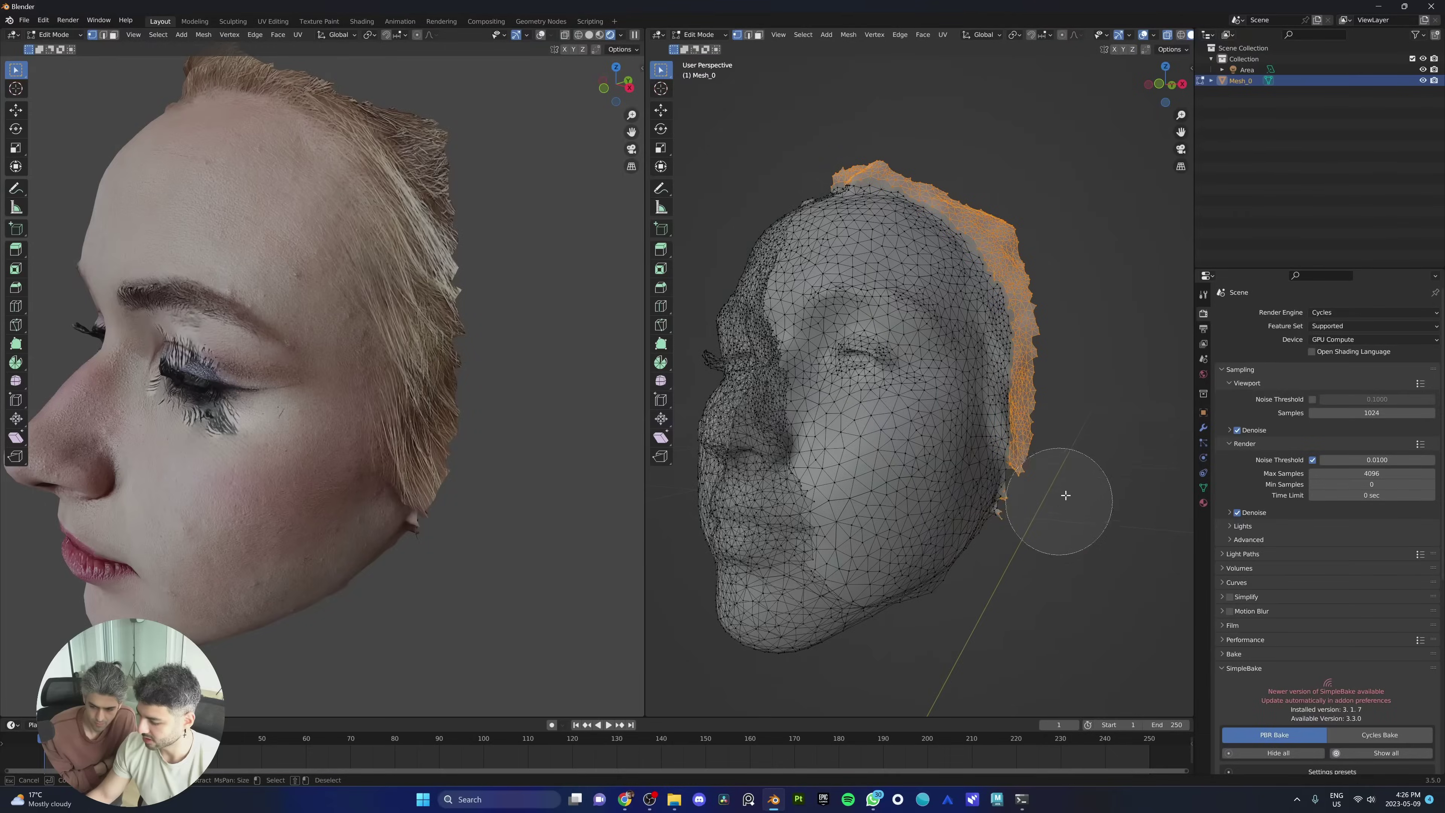
{"action": "key", "text": "Delete"}
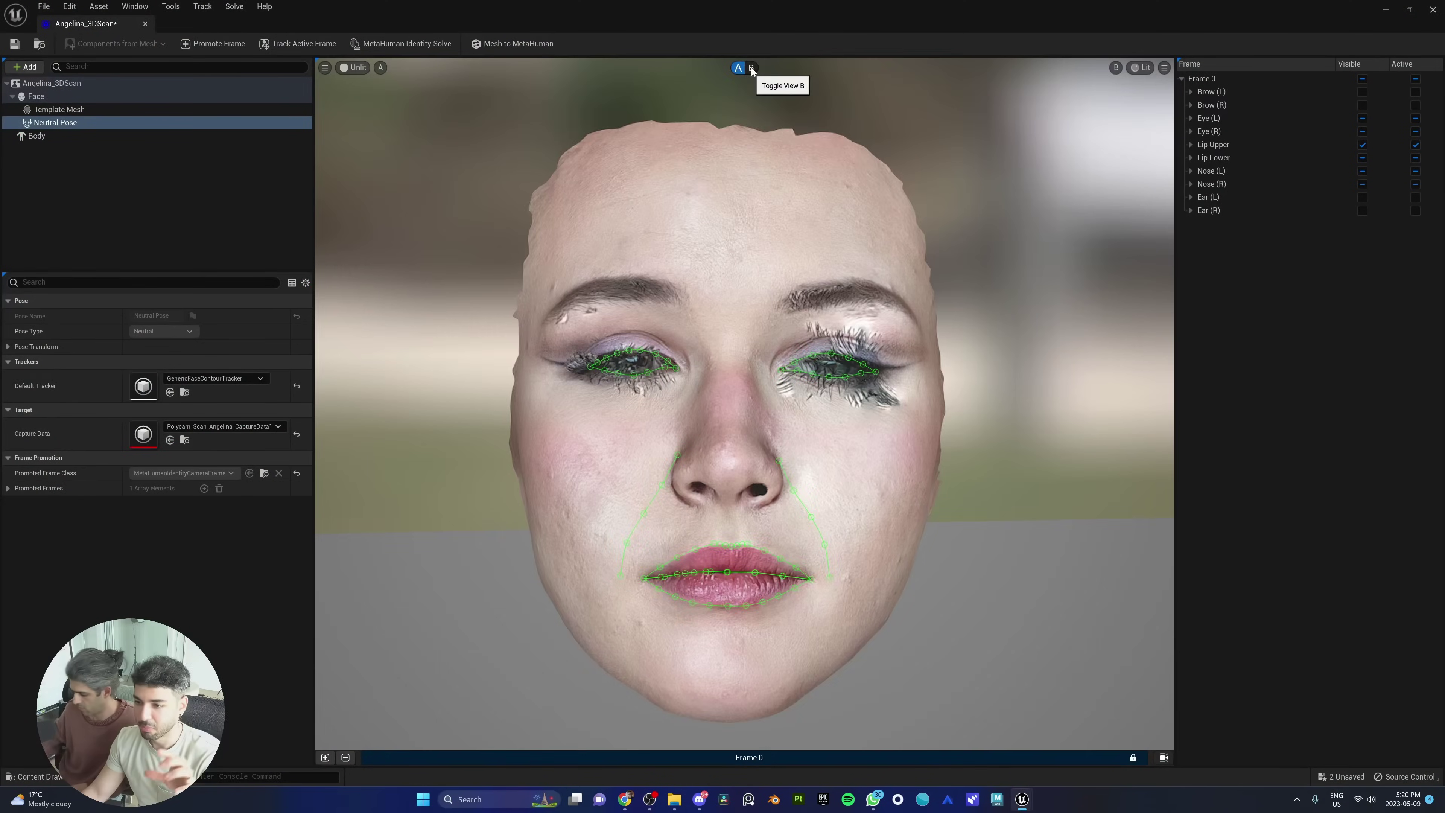
{"action": "left_click", "coordinate": [750, 67]}
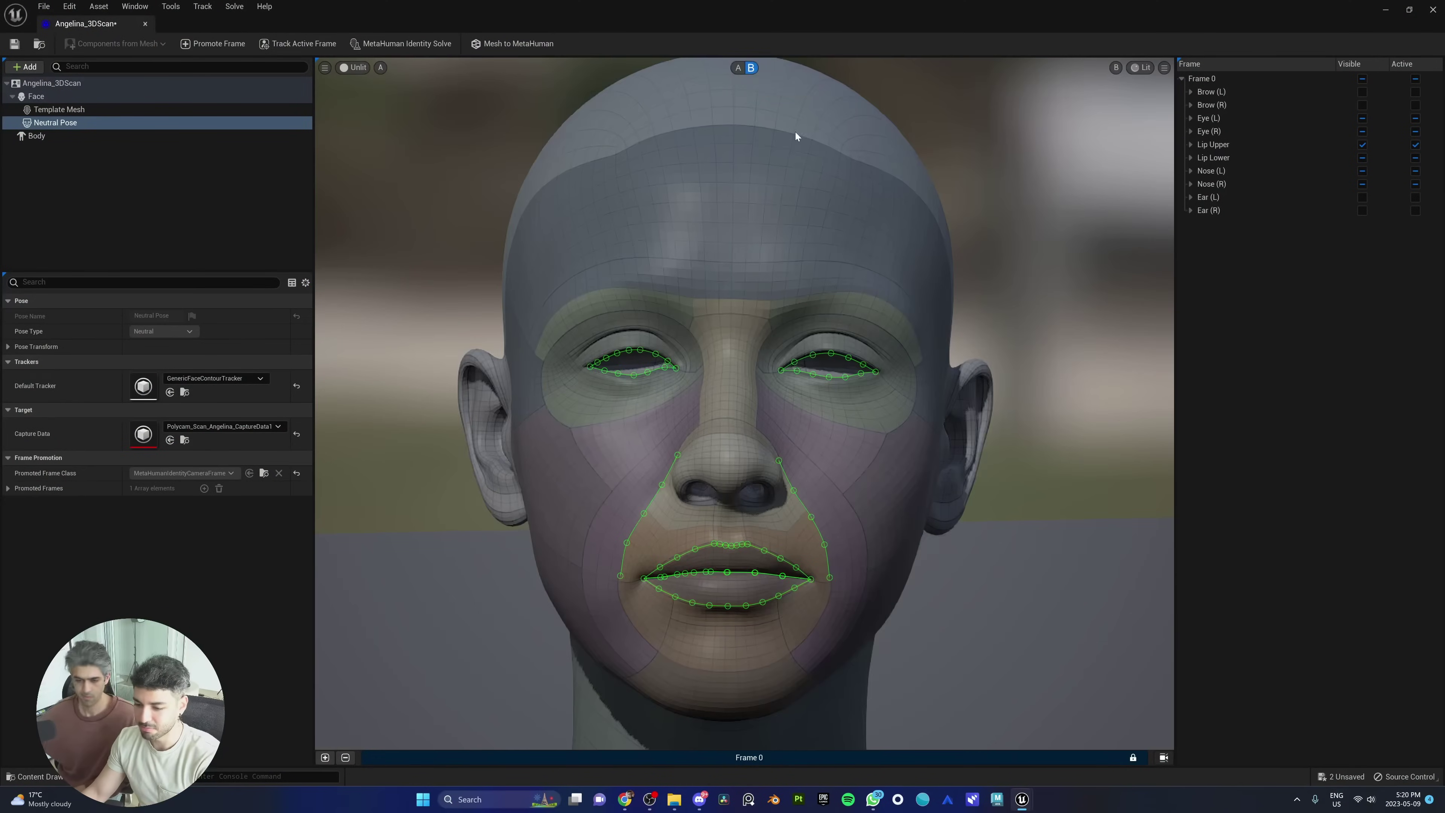
{"action": "left_click", "coordinate": [1116, 67]}
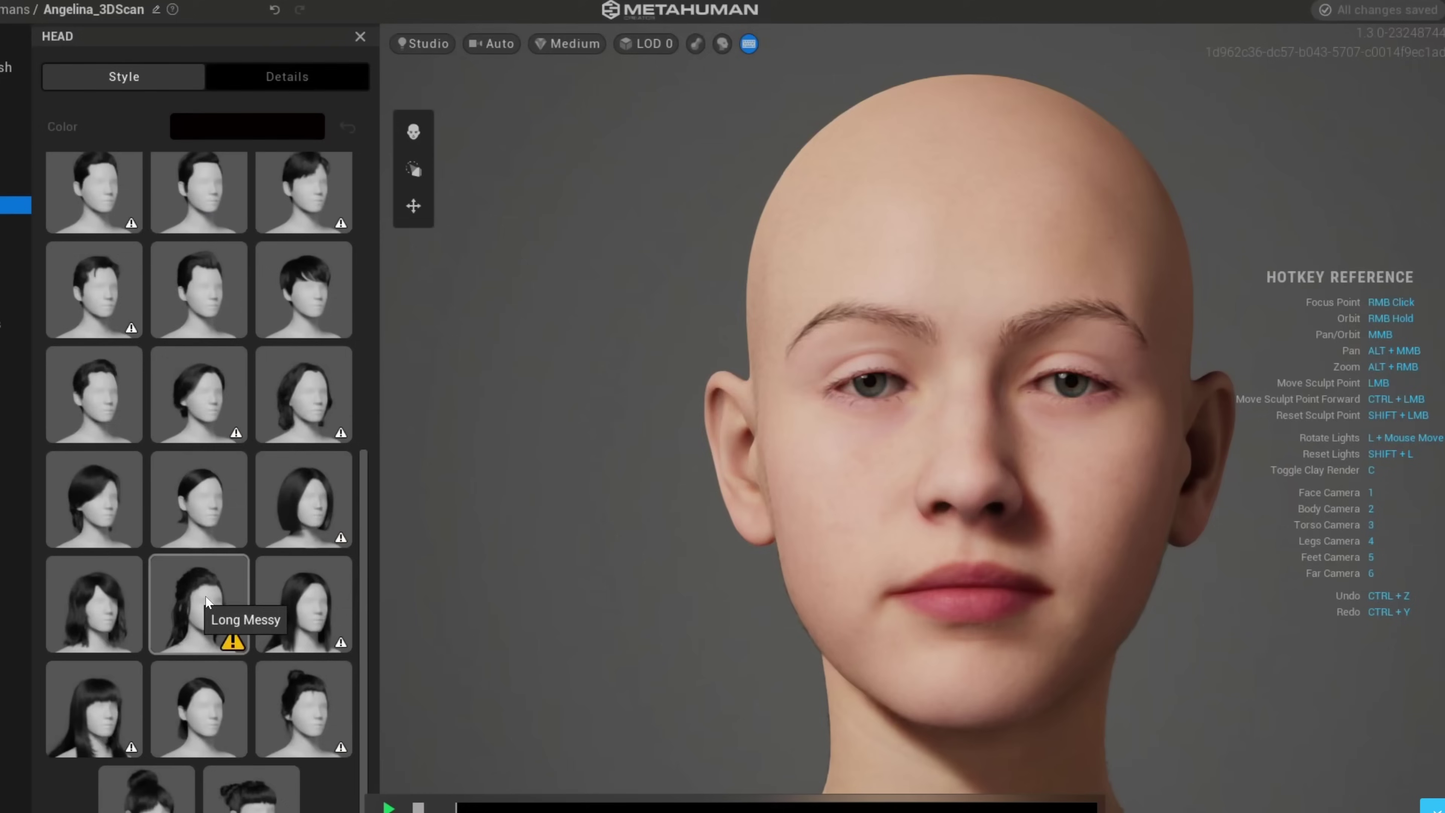
{"action": "left_click", "coordinate": [206, 602]}
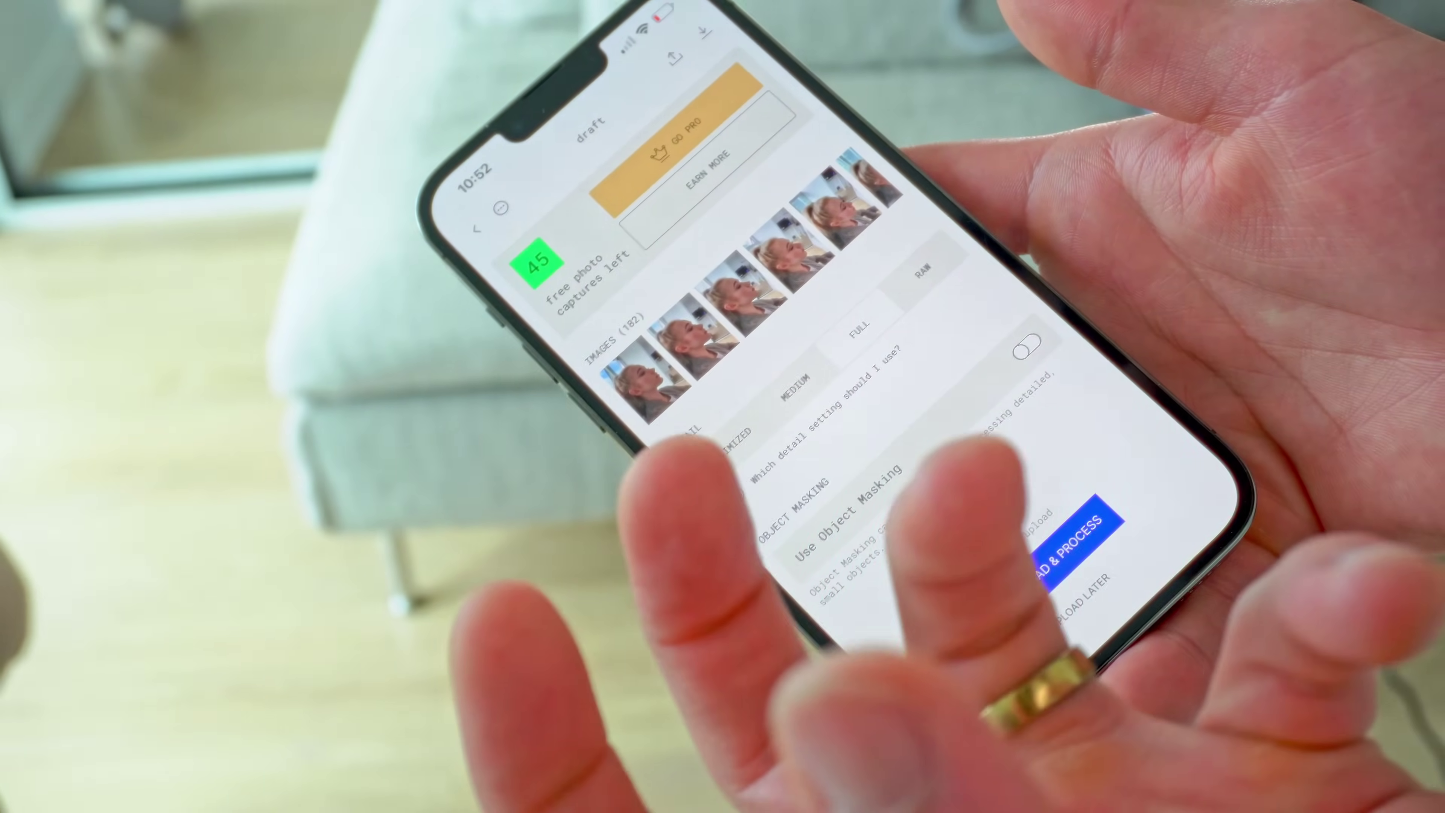
{"action": "left_click", "coordinate": [797, 578]}
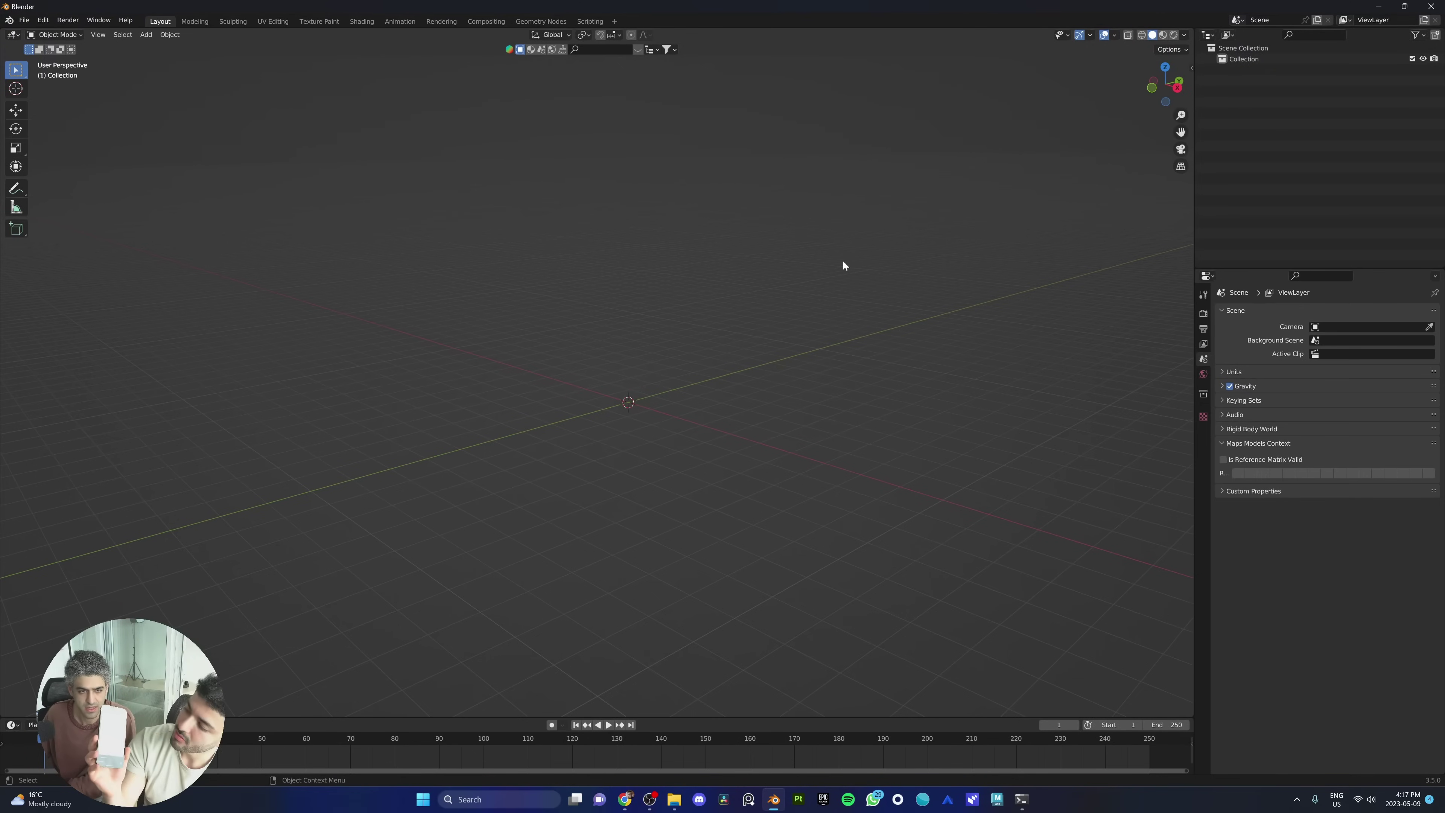
Step: Open the WhatsApp chat holding the poly.glb scan file, then return to Blender
{"action": "key", "text": "alt+Tab"}
{"action": "left_click", "coordinate": [797, 187]}
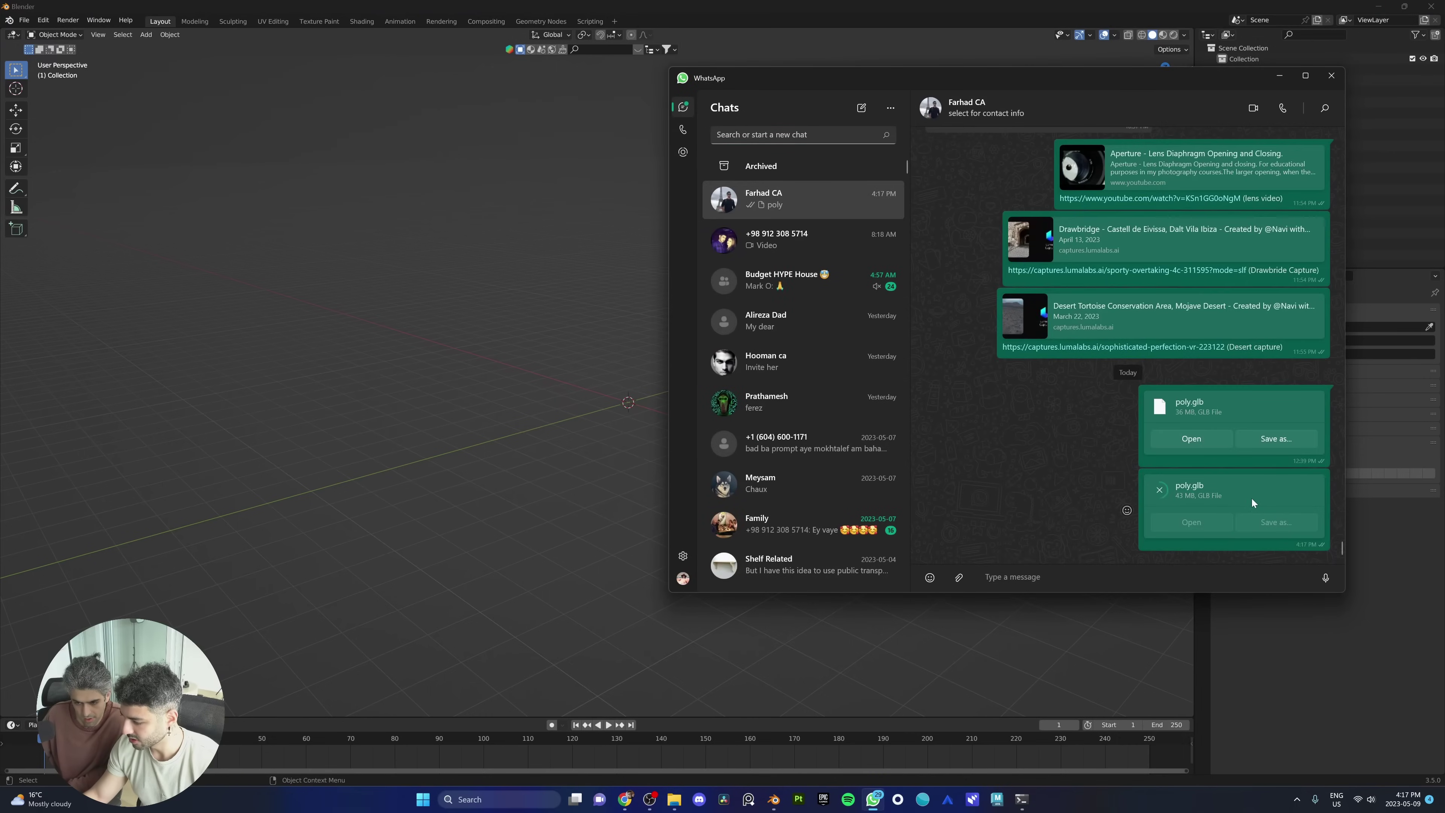
{"action": "key", "text": "alt+Tab"}
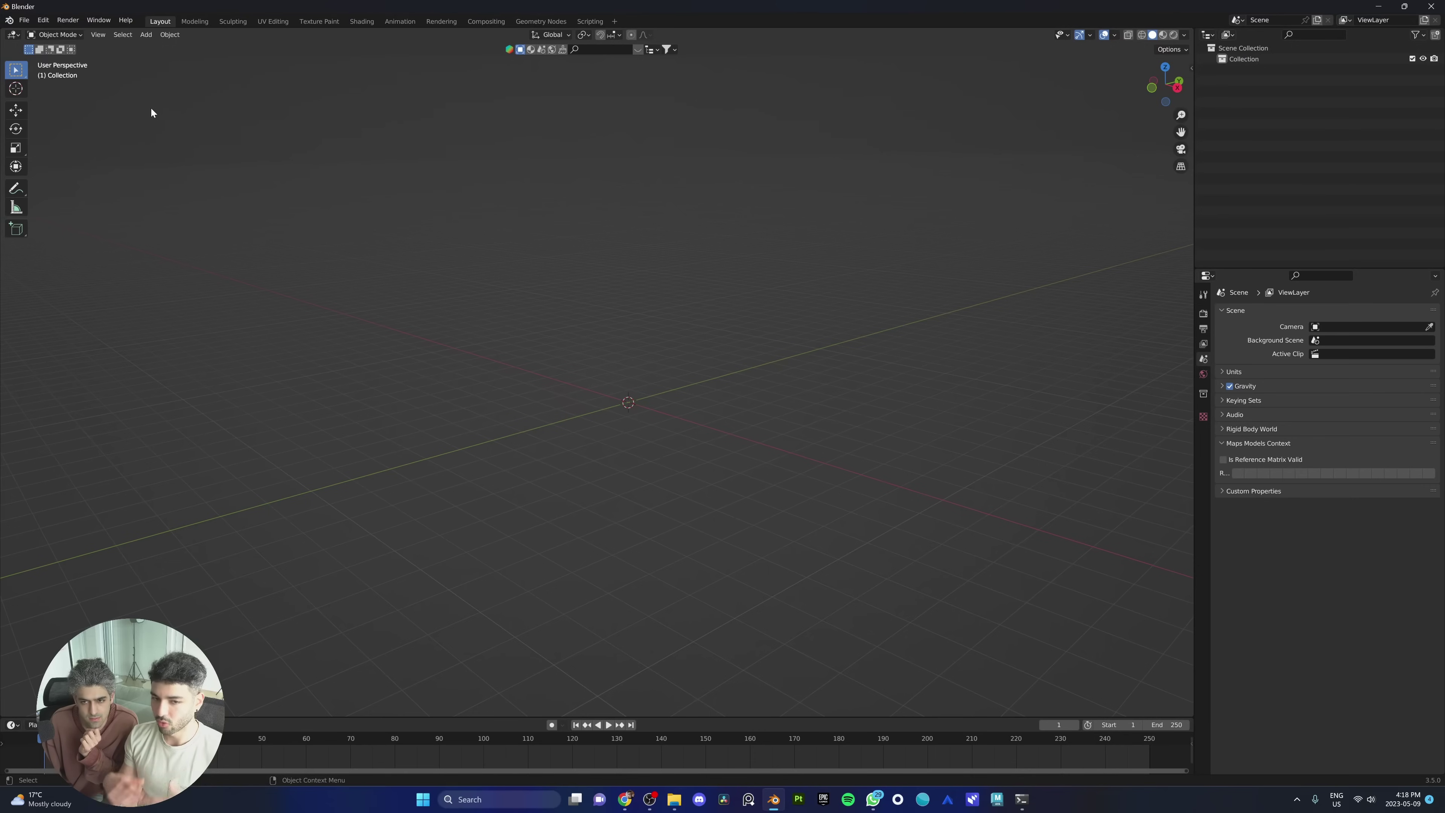
Step: Import the downloaded scan through File > Import > glTF 2.0 and orbit around Mesh_0
{"action": "left_click", "coordinate": [24, 20]}
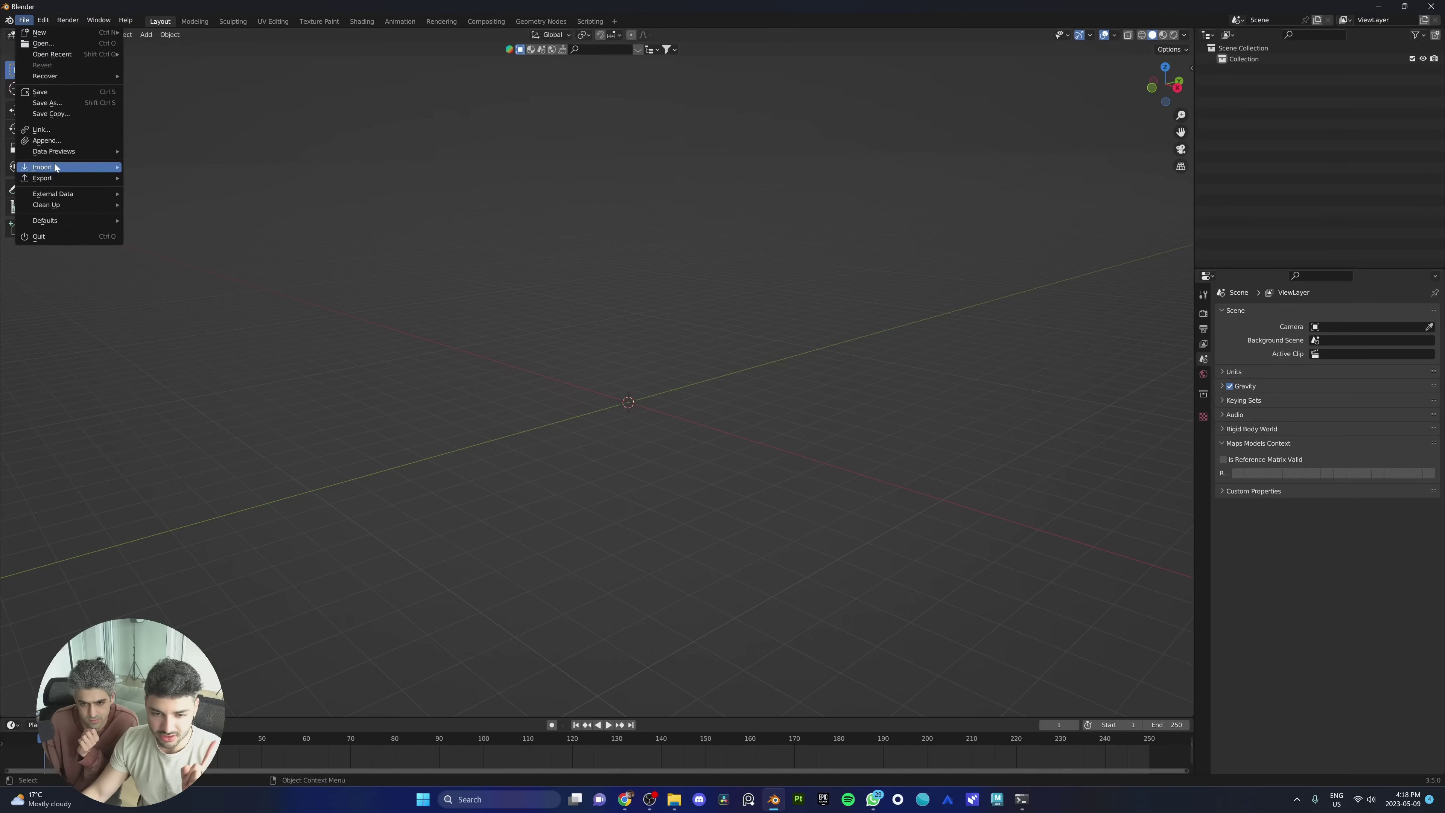
{"action": "mouse_move", "coordinate": [55, 165]}
{"action": "left_click", "coordinate": [226, 287]}
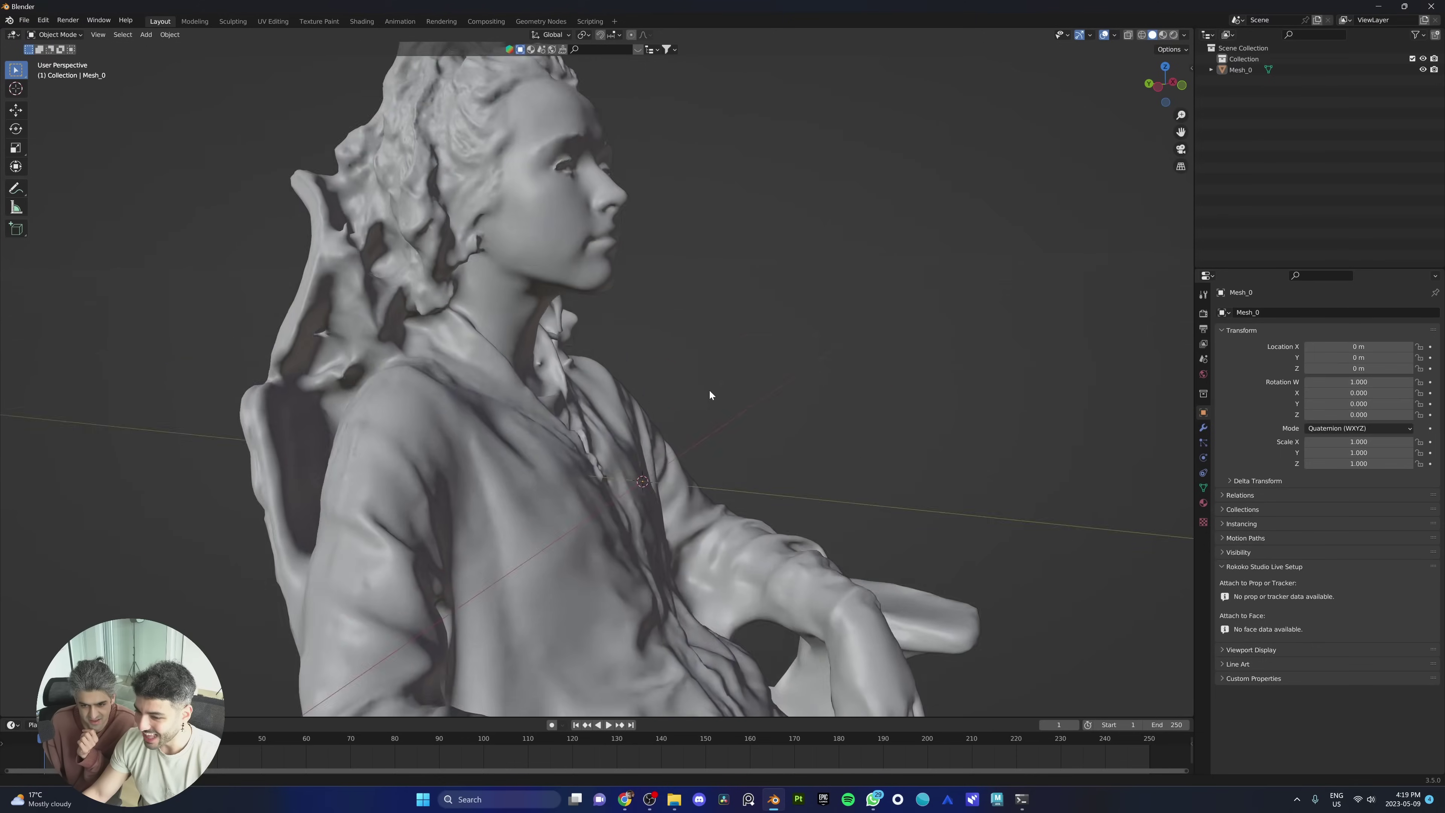
{"action": "mouse_move", "coordinate": [709, 390]}
{"action": "middle_mouse_down"}
{"action": "mouse_move", "coordinate": [596, 398]}
{"action": "mouse_move", "coordinate": [896, 393]}
{"action": "mouse_move", "coordinate": [655, 397]}
{"action": "mouse_move", "coordinate": [673, 398]}
{"action": "mouse_move", "coordinate": [772, 206]}
{"action": "mouse_move", "coordinate": [715, 214]}
{"action": "middle_mouse_up"}
{"action": "scroll", "coordinate": [673, 394], "scroll_direction": "down", "scroll_amount": 3}
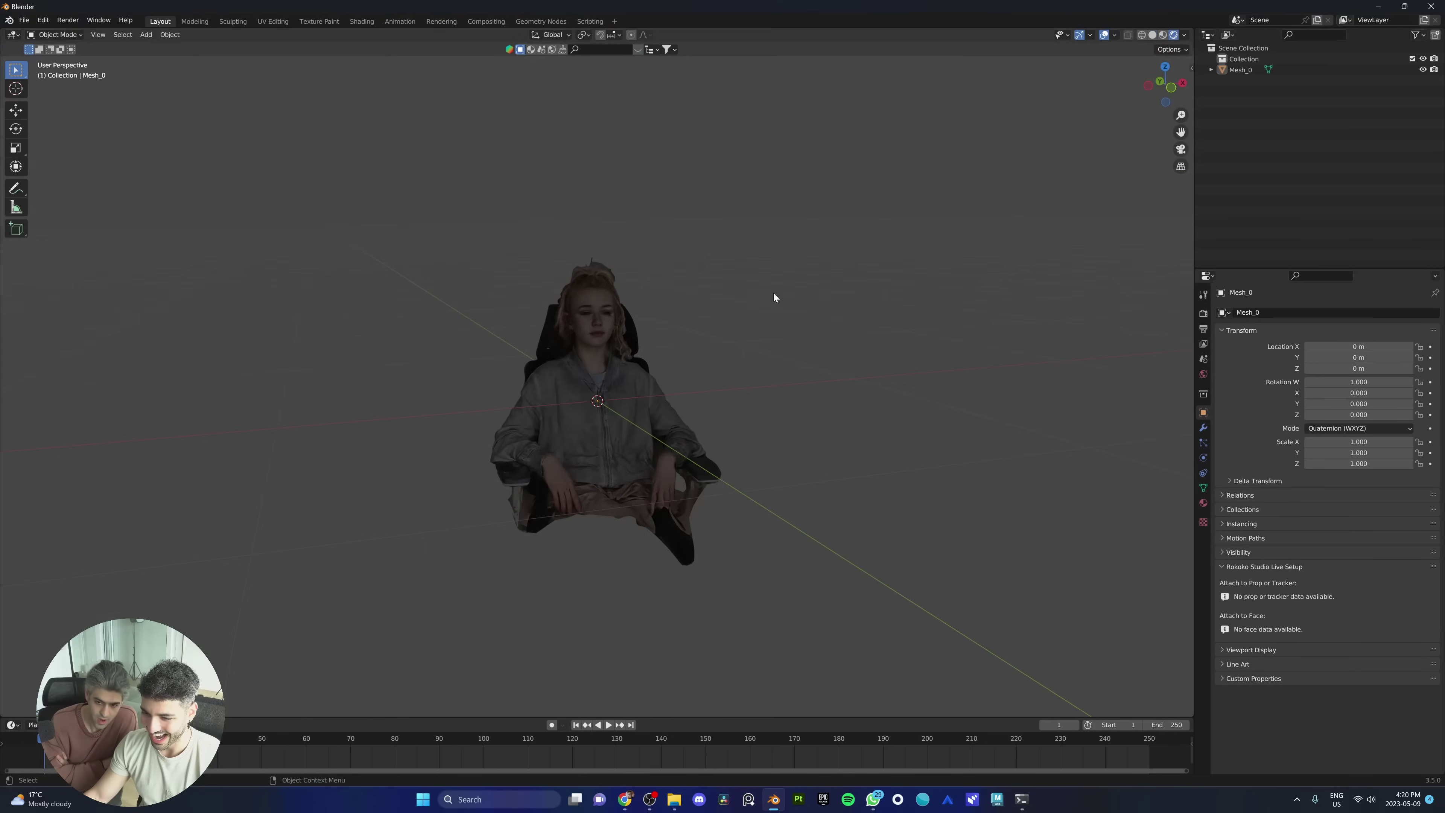
Step: Open the Cycles render settings and orbit to inspect the scanned face from front and side
{"action": "left_click", "coordinate": [1204, 313]}
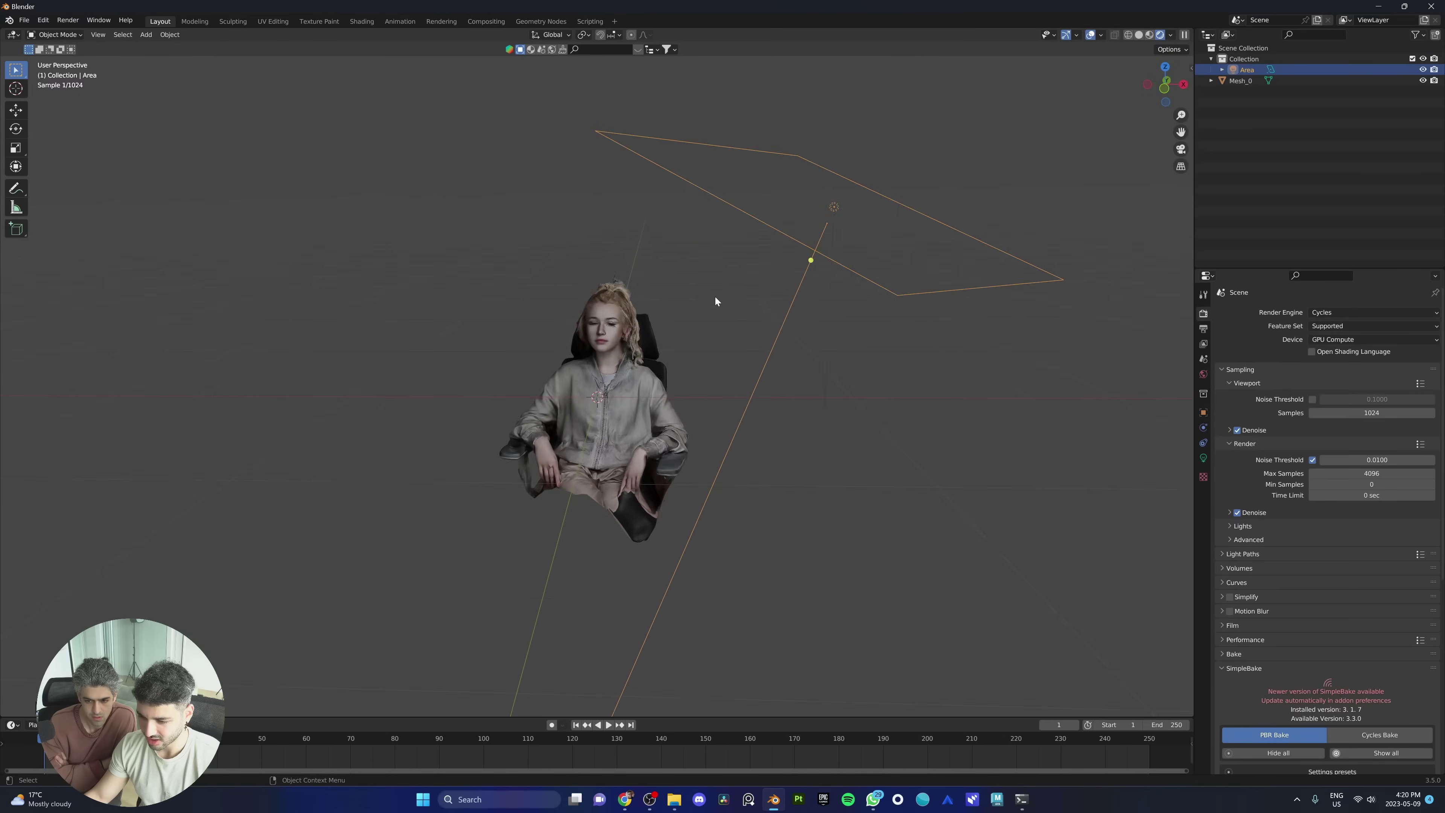
{"action": "scroll", "coordinate": [715, 297], "scroll_direction": "up", "scroll_amount": 6}
{"action": "middle_click_drag", "start_coordinate": [587, 422], "coordinate": [580, 350]}
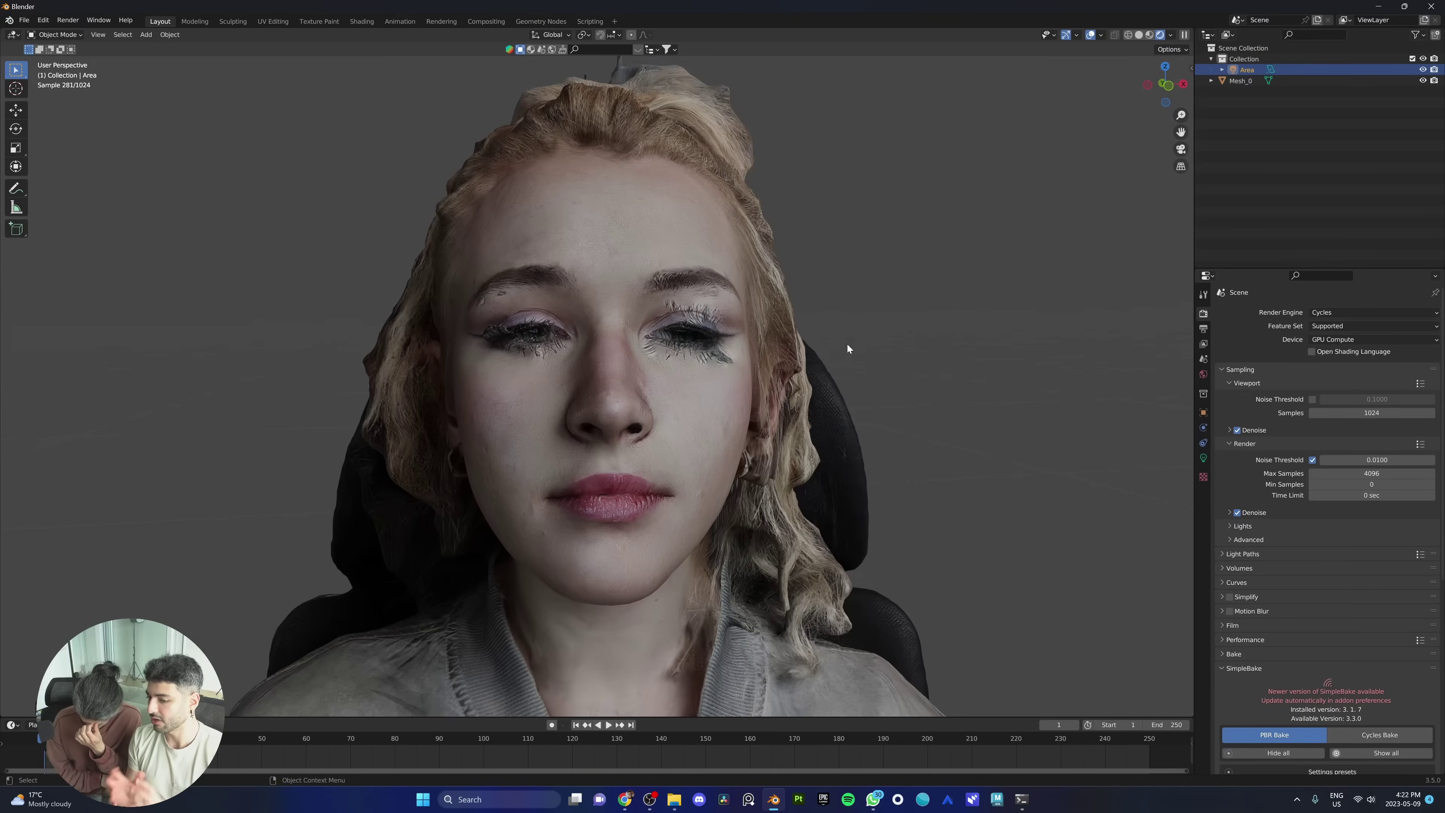
{"action": "mouse_move", "coordinate": [814, 334]}
{"action": "middle_mouse_down"}
{"action": "mouse_move", "coordinate": [855, 342]}
{"action": "mouse_move", "coordinate": [797, 223]}
{"action": "mouse_move", "coordinate": [904, 212]}
{"action": "middle_mouse_up"}
{"action": "scroll", "coordinate": [777, 405], "scroll_direction": "down", "scroll_amount": 8}
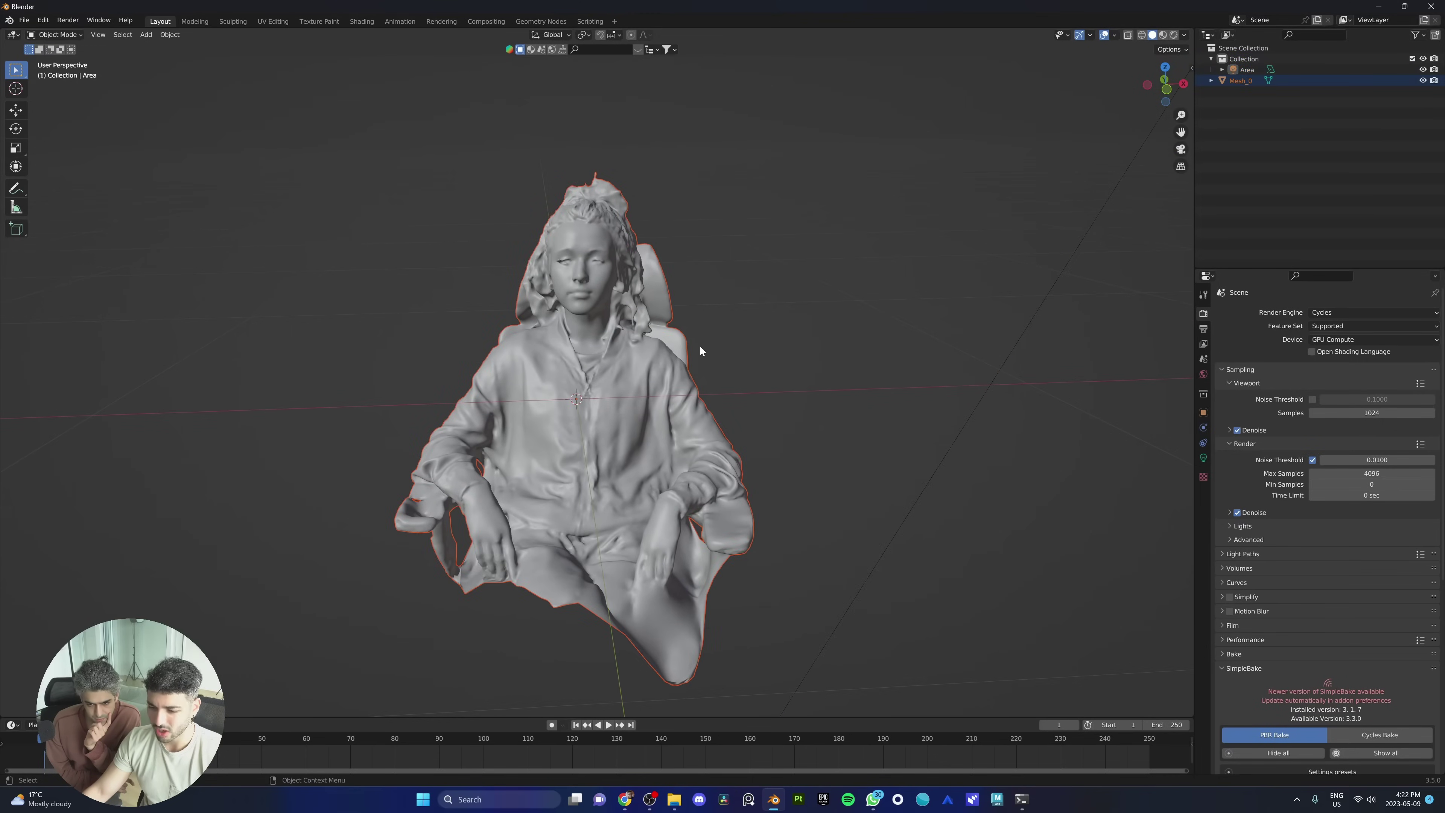
{"action": "middle_click_drag", "start_coordinate": [685, 352], "coordinate": [761, 320]}
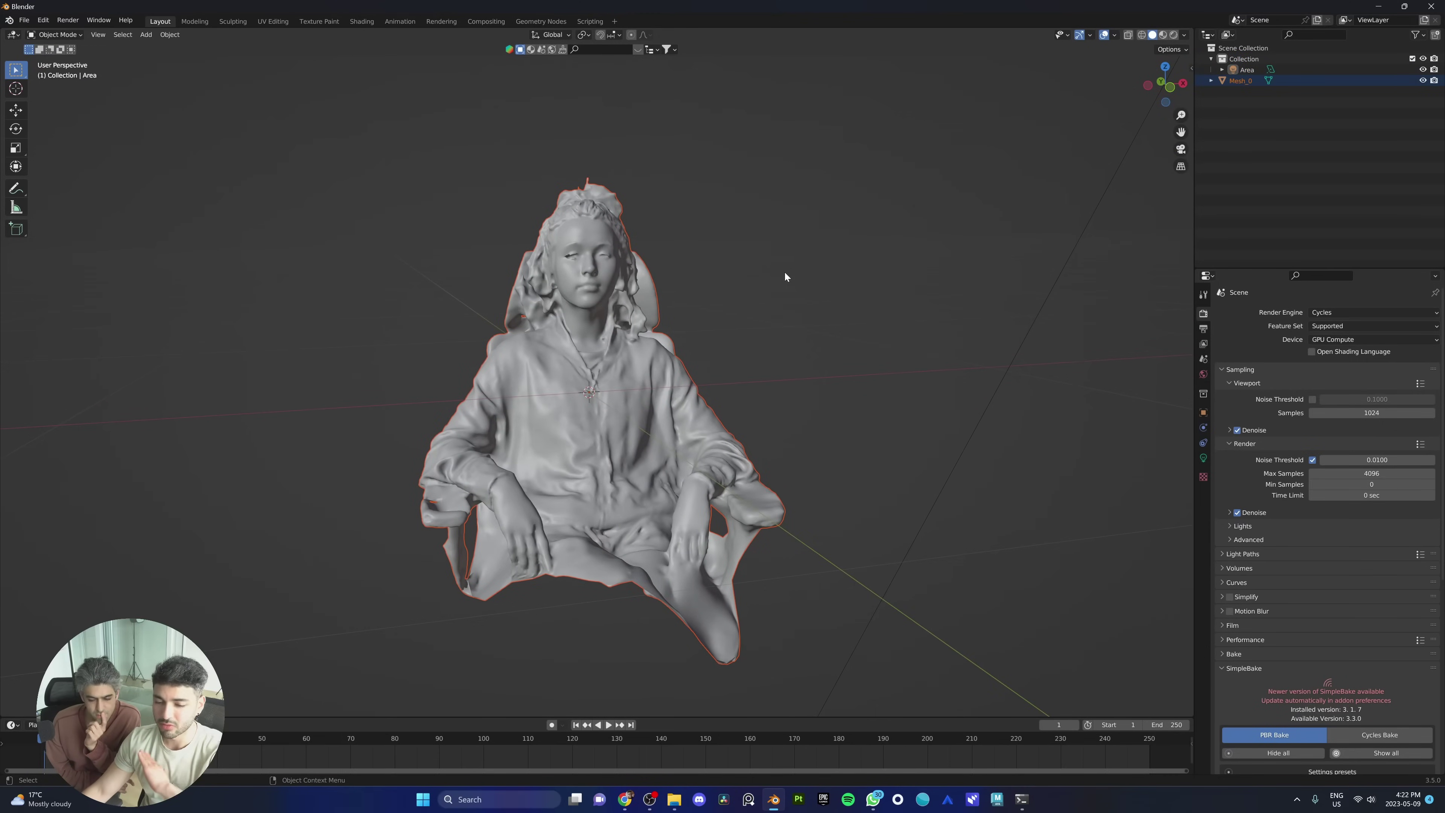
{"action": "middle_click_drag", "start_coordinate": [785, 271], "coordinate": [804, 268]}
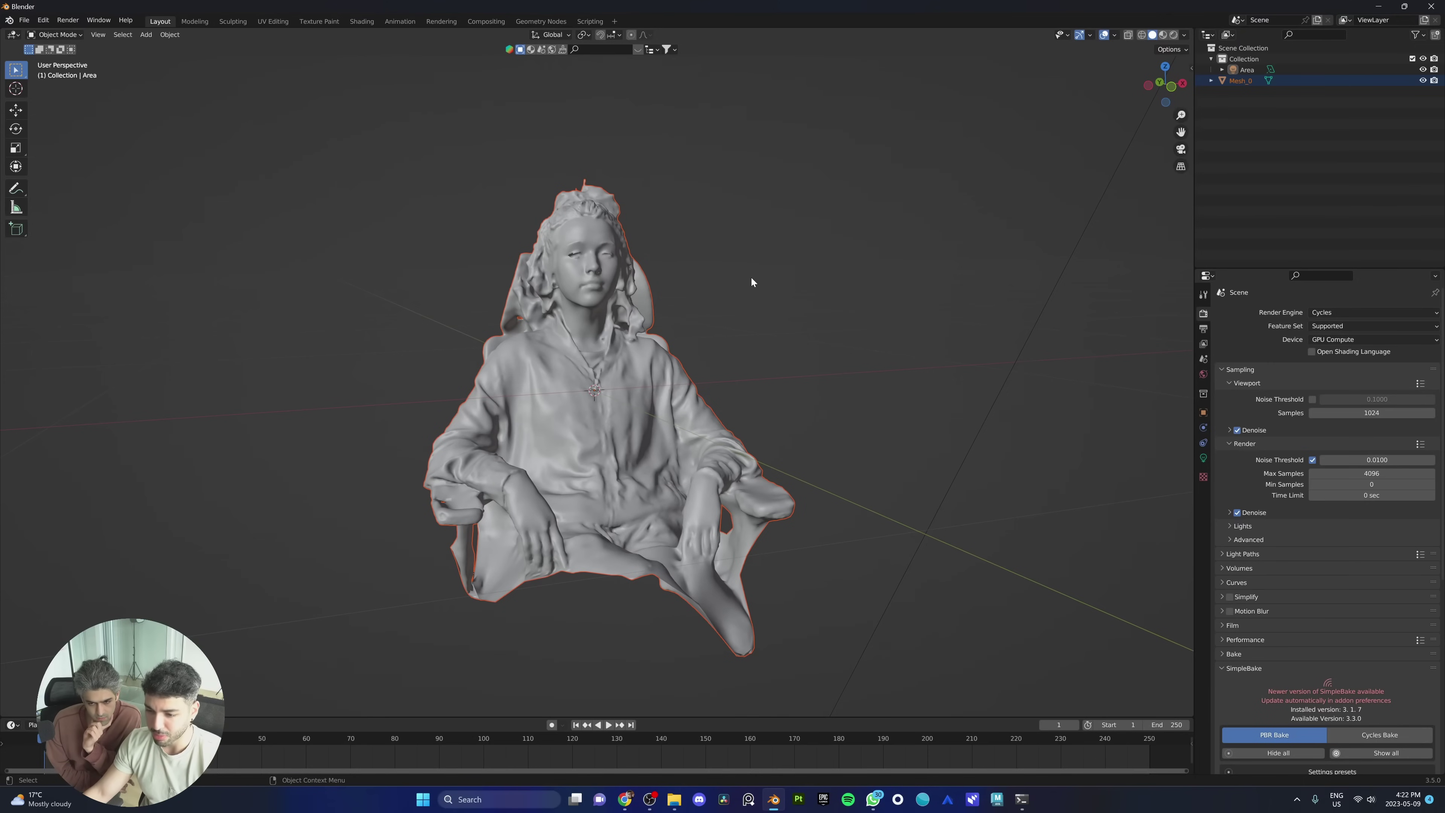
Step: Put Mesh_0 in Edit Mode with nothing selected and X-ray turned on
{"action": "left_click", "coordinate": [624, 277]}
{"action": "key", "text": "Tab"}
{"action": "key", "text": "alt+a"}
{"action": "middle_click_drag", "start_coordinate": [686, 279], "coordinate": [734, 295]}
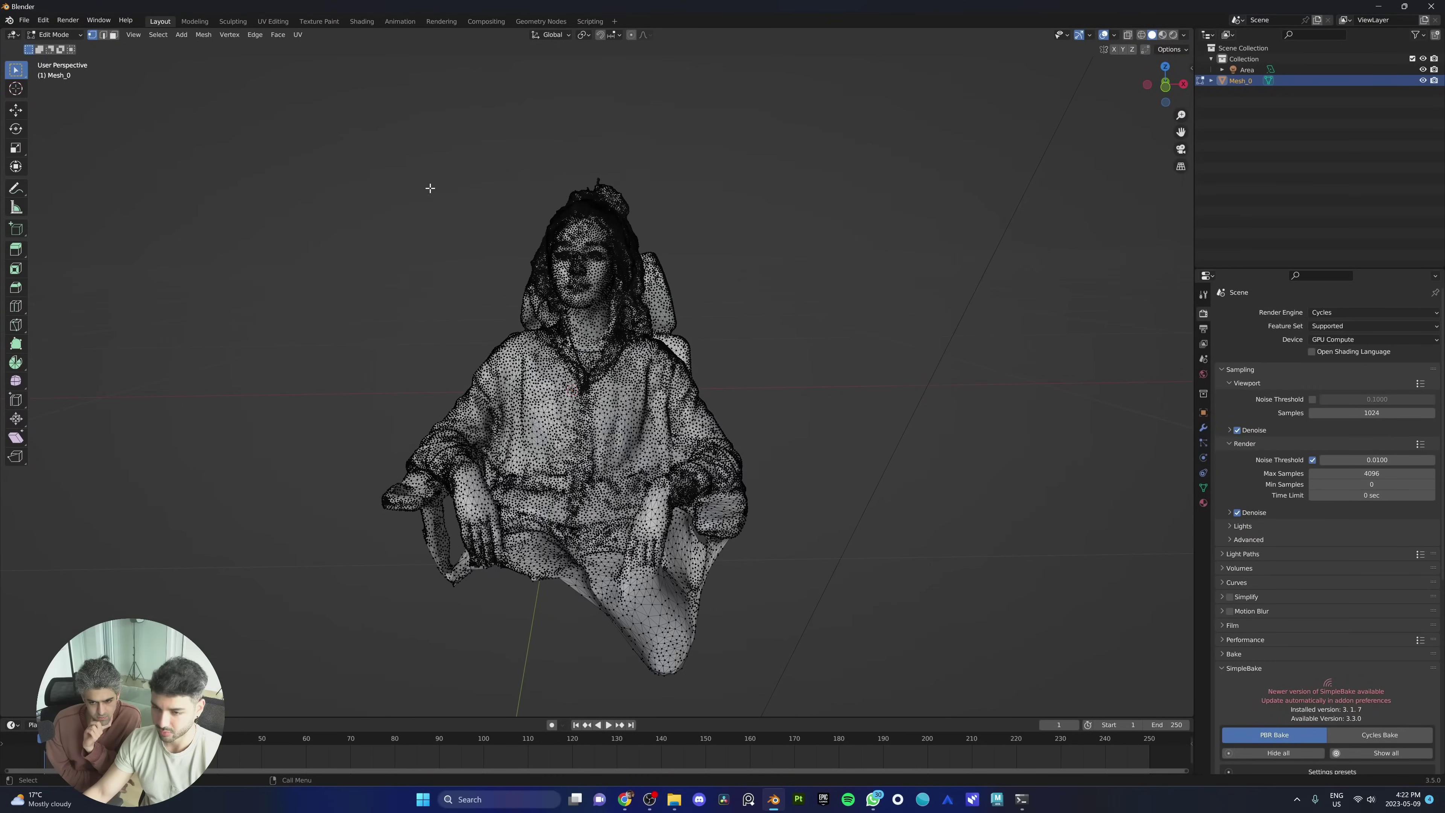
{"action": "left_click", "coordinate": [1127, 37]}
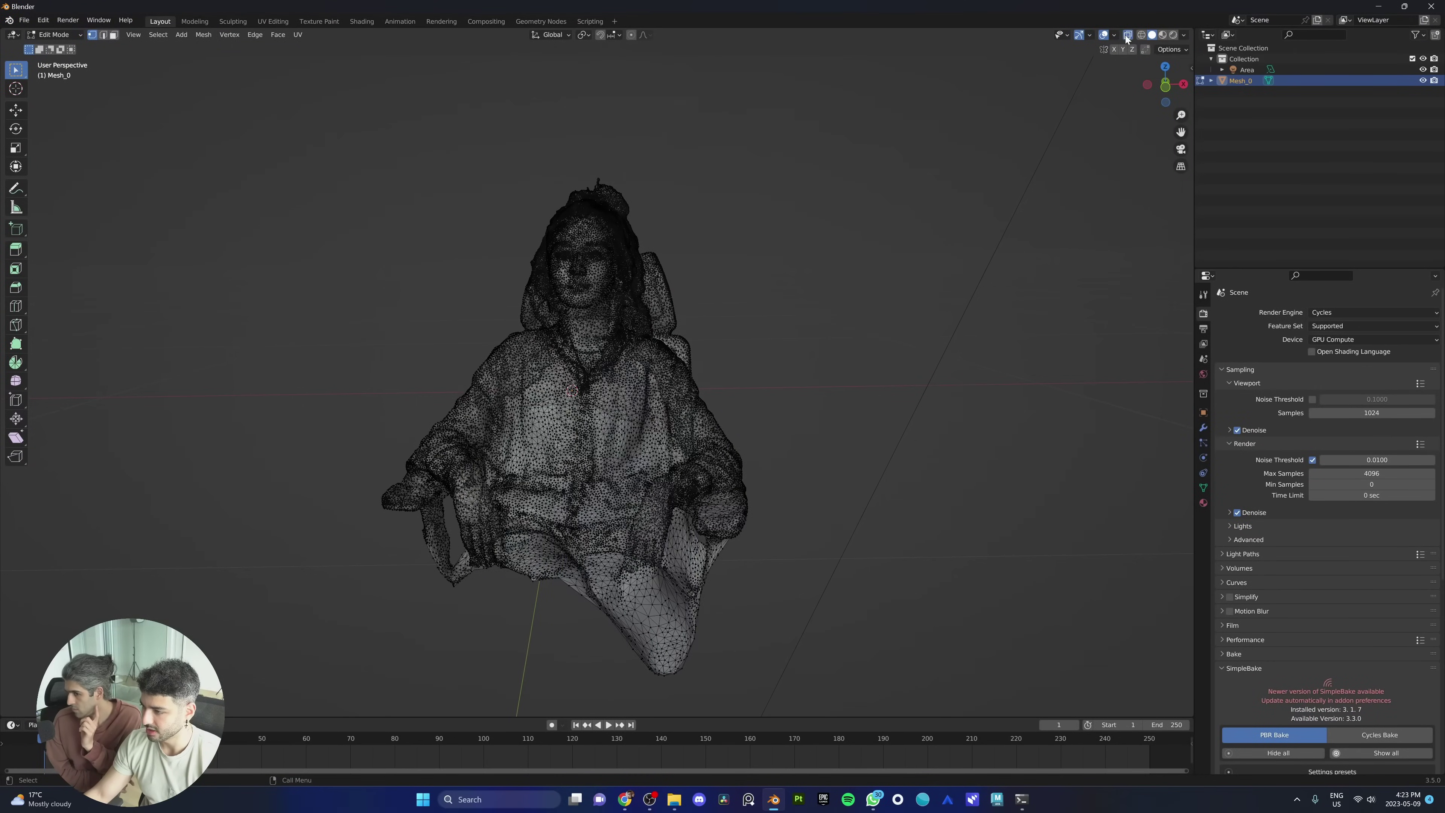
{"action": "mouse_move", "coordinate": [654, 332]}
{"action": "middle_mouse_down"}
{"action": "mouse_move", "coordinate": [752, 300]}
{"action": "mouse_move", "coordinate": [738, 350]}
{"action": "middle_mouse_up"}
Step: Circle-select the lower body and chair vertices and delete them
{"action": "key", "text": "c"}
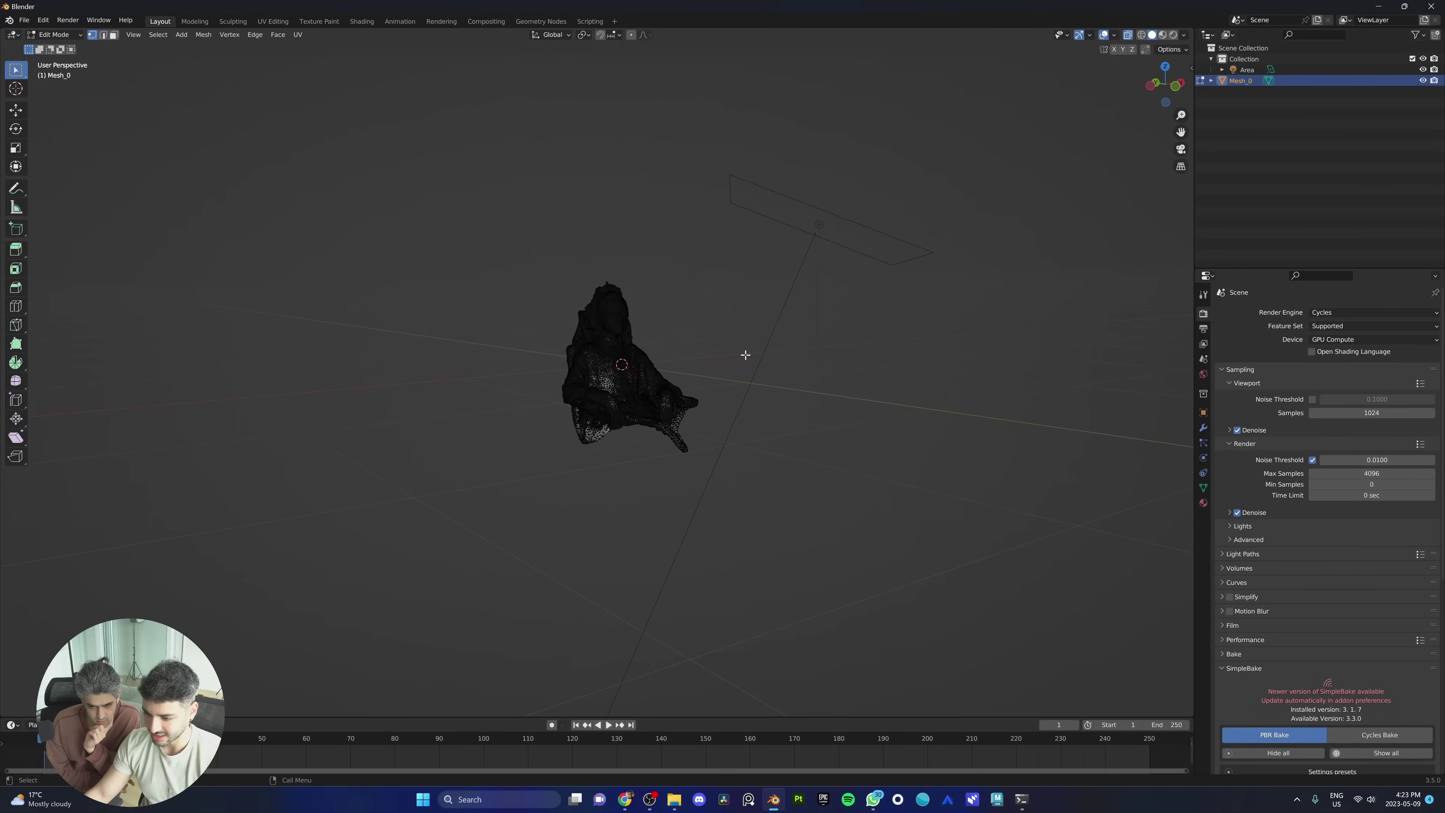
{"action": "scroll", "coordinate": [745, 354], "scroll_direction": "up", "scroll_amount": 3}
{"action": "key", "text": "c"}
{"action": "scroll", "coordinate": [661, 399], "scroll_direction": "down", "scroll_amount": 3}
{"action": "mouse_move", "coordinate": [710, 384]}
{"action": "left_mouse_down"}
{"action": "mouse_move", "coordinate": [524, 478]}
{"action": "mouse_move", "coordinate": [593, 435]}
{"action": "left_mouse_up"}
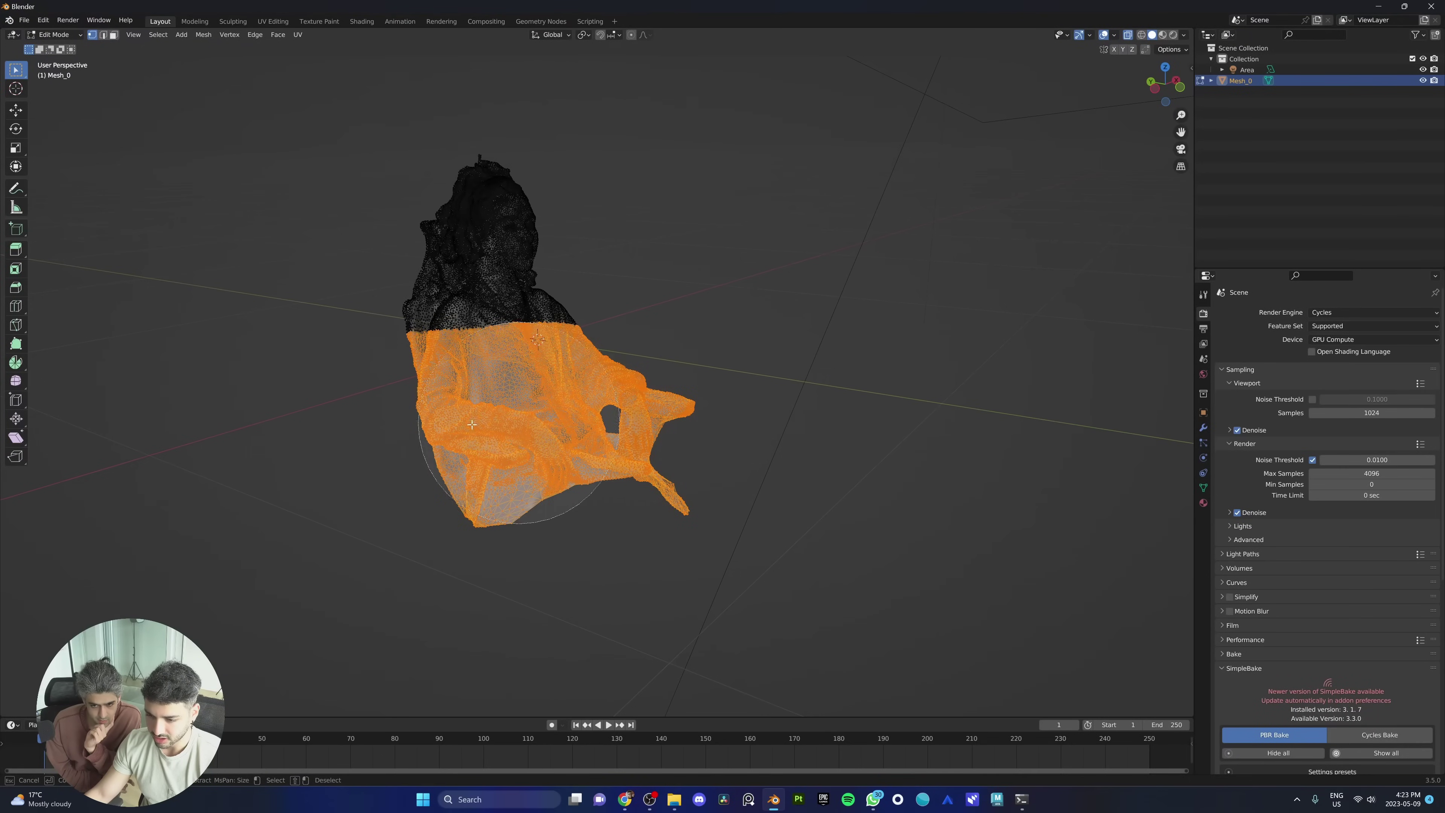
{"action": "key", "text": "Escape"}
{"action": "key", "text": "x"}
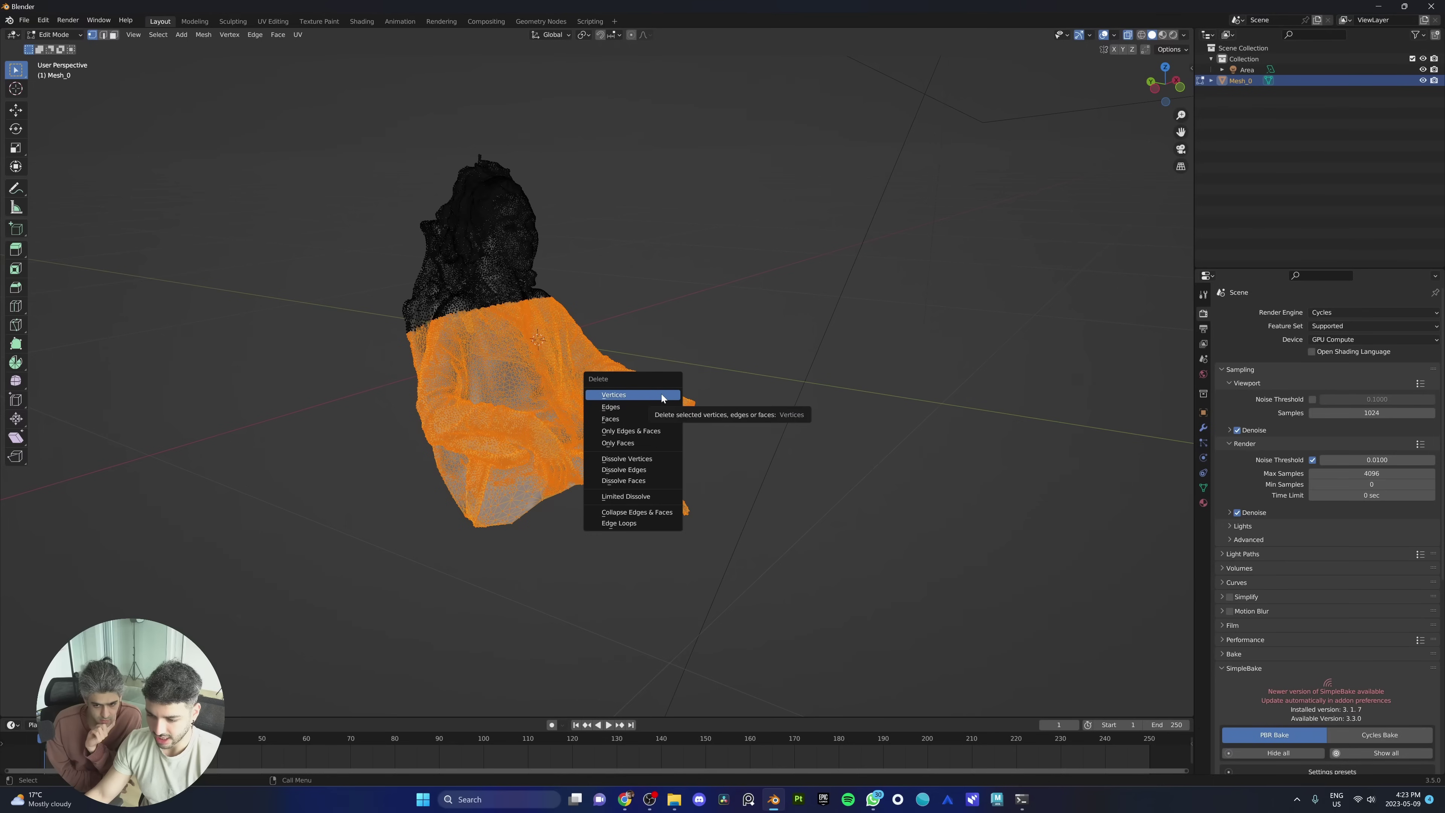
{"action": "left_click", "coordinate": [662, 395]}
Step: Circle-select the back of the head and hair, then split into two side-by-side viewports
{"action": "middle_click_drag", "start_coordinate": [613, 385], "coordinate": [845, 420]}
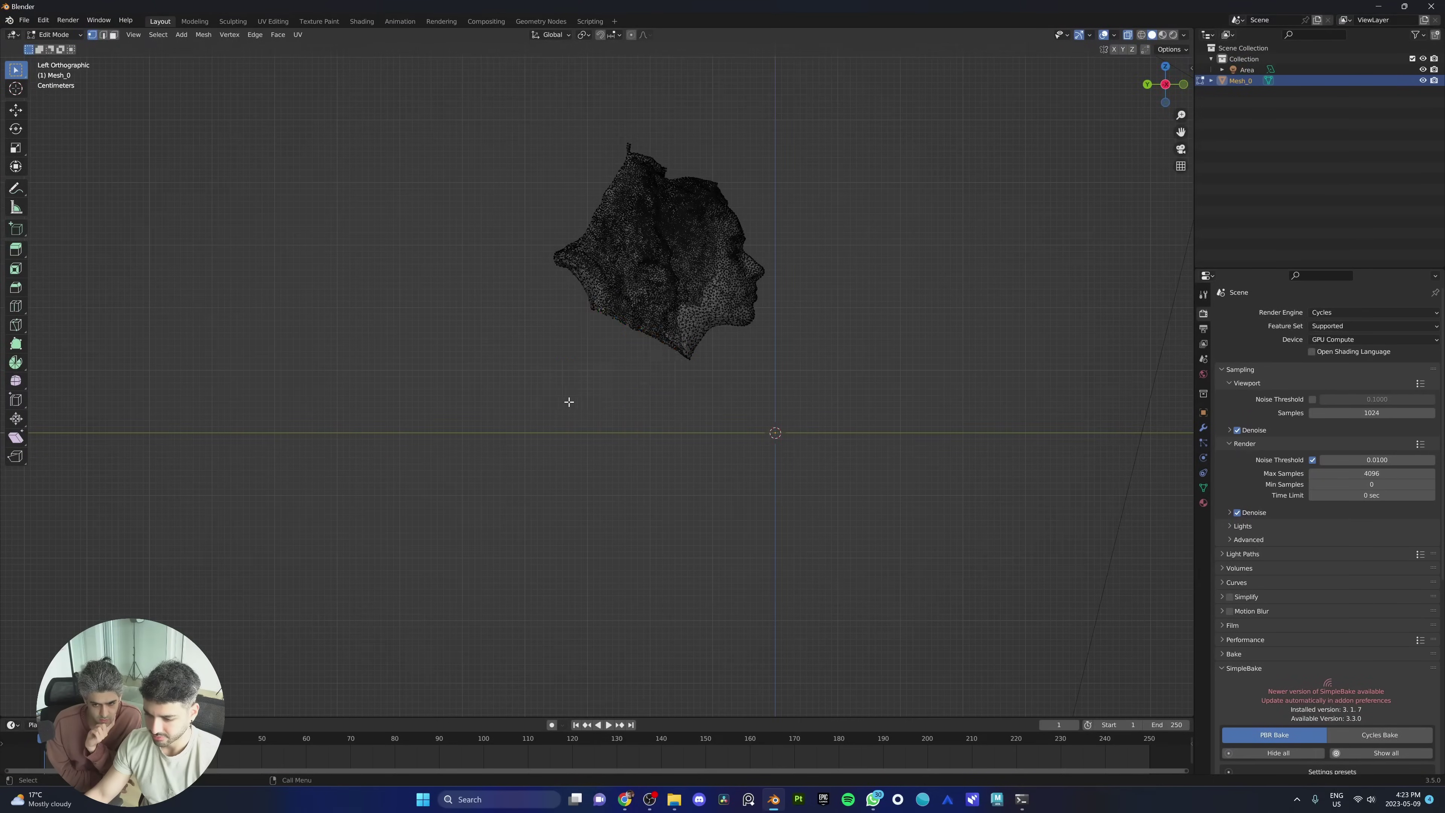
{"action": "mouse_move", "coordinate": [565, 403]}
{"action": "middle_mouse_down", "text": "alt"}
{"action": "mouse_move", "coordinate": [581, 416]}
{"action": "mouse_move", "coordinate": [677, 404]}
{"action": "middle_mouse_up", "text": "alt"}
{"action": "scroll", "coordinate": [677, 404], "scroll_direction": "up", "scroll_amount": 6}
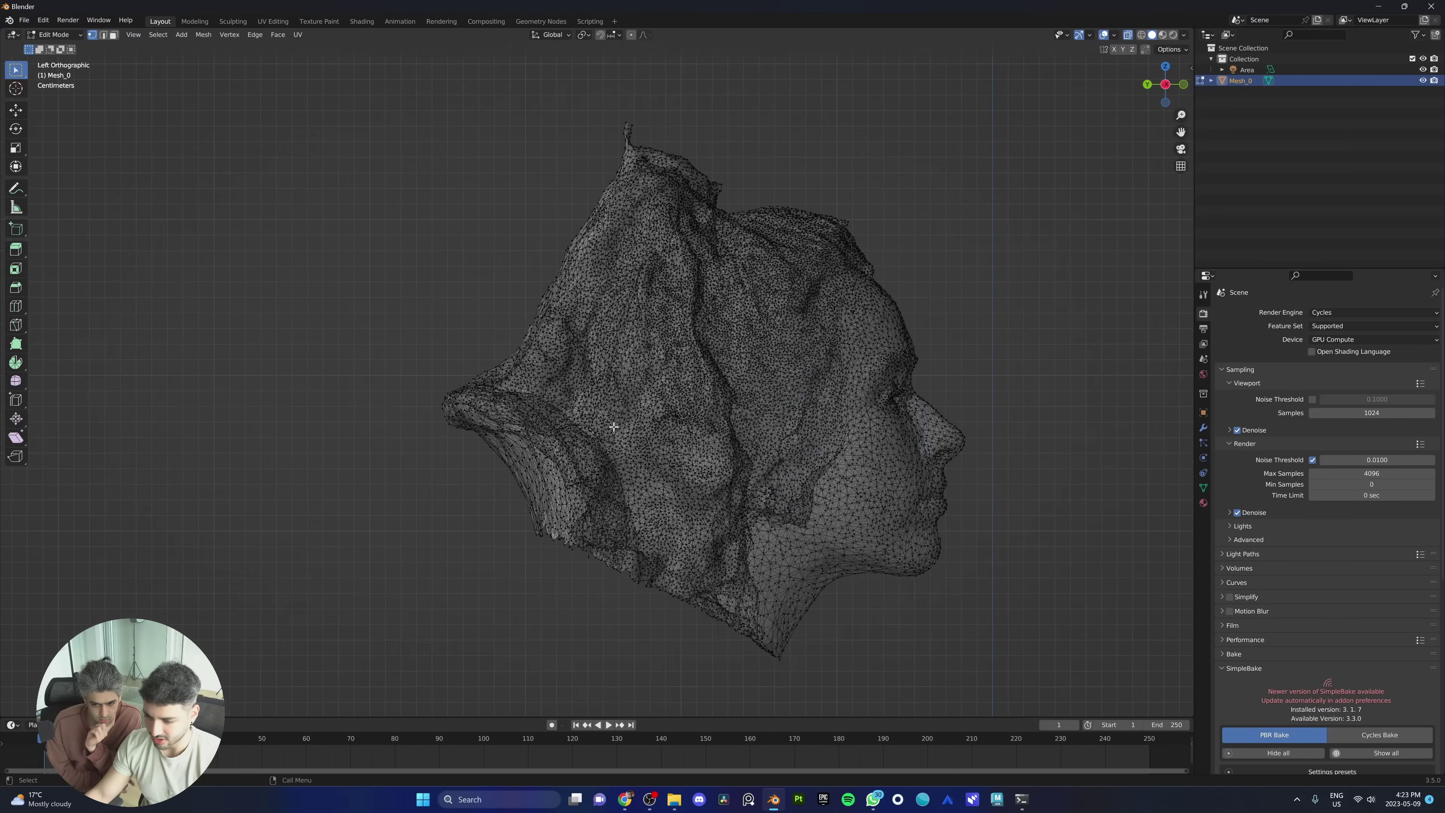
{"action": "key", "text": "c"}
{"action": "scroll", "coordinate": [447, 195], "scroll_direction": "down", "scroll_amount": 5}
{"action": "right_click", "coordinate": [442, 203]}
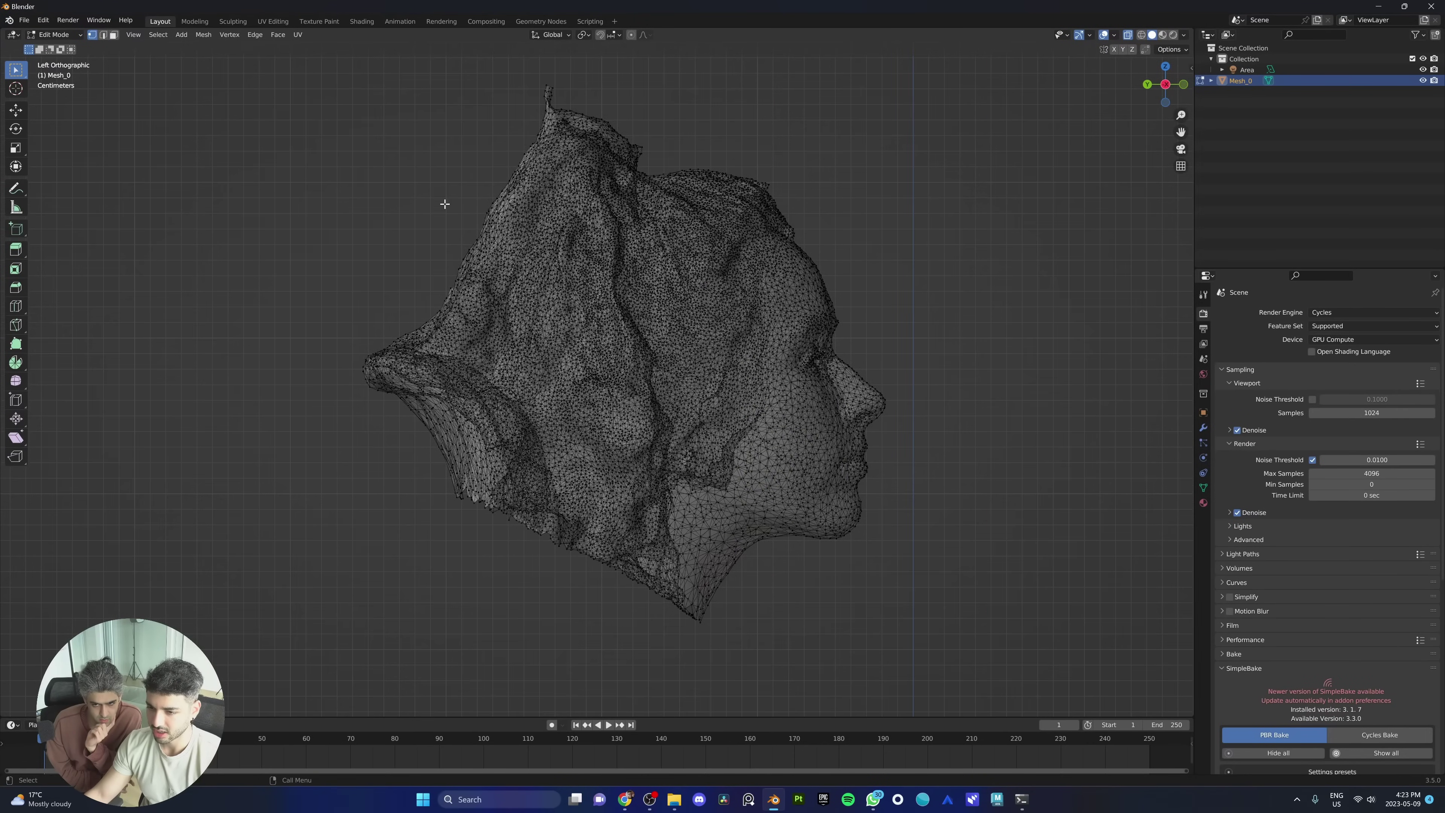
{"action": "middle_click_drag", "start_coordinate": [442, 207], "coordinate": [449, 226], "text": "shift"}
{"action": "key", "text": "c"}
{"action": "left_click_drag", "start_coordinate": [449, 226], "coordinate": [466, 242]}
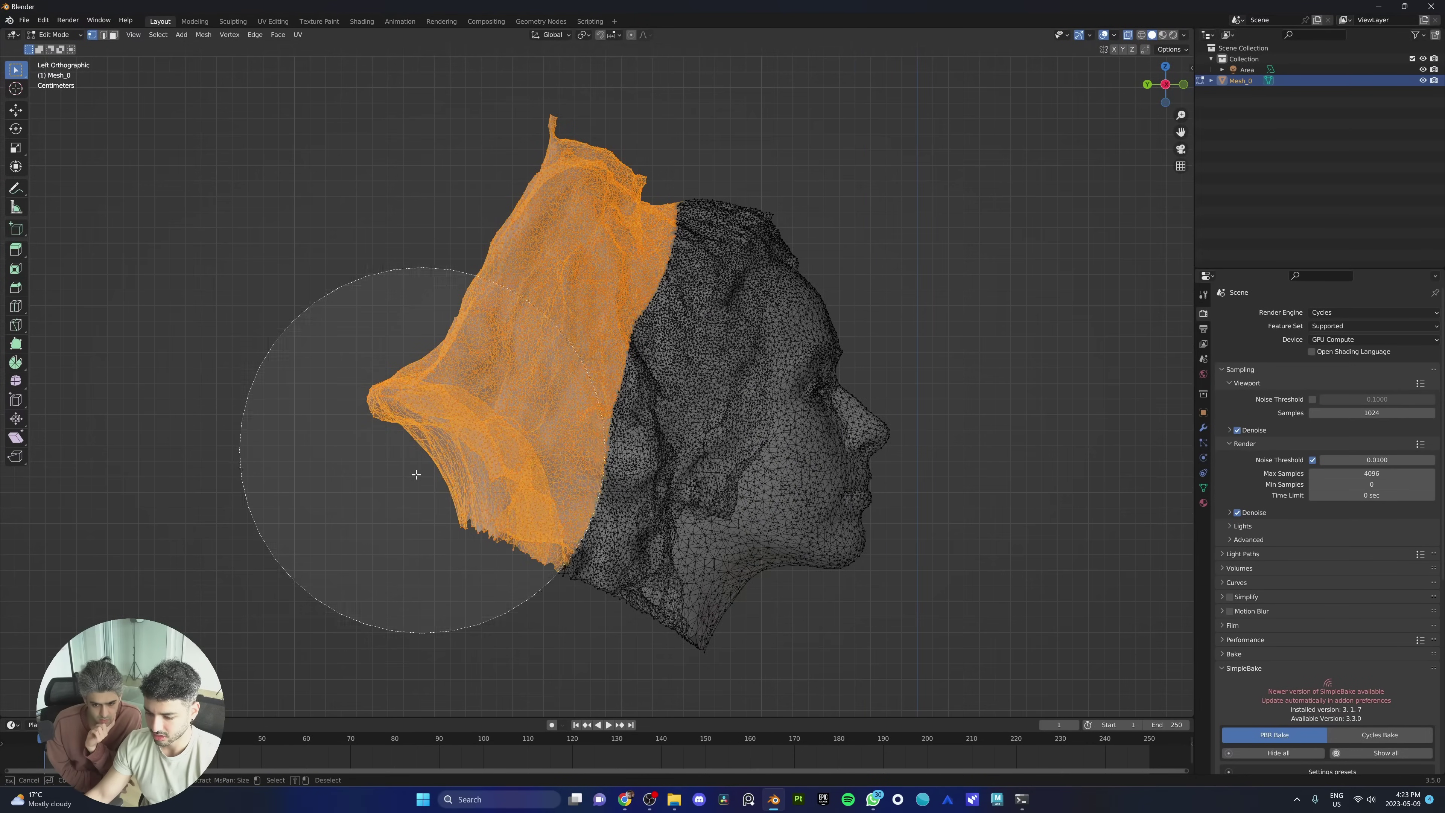
{"action": "right_click", "coordinate": [413, 494]}
{"action": "mouse_move", "coordinate": [413, 493]}
{"action": "middle_mouse_down", "text": "alt"}
{"action": "mouse_move", "coordinate": [621, 347]}
{"action": "mouse_move", "coordinate": [655, 342]}
{"action": "middle_mouse_up", "text": "alt"}
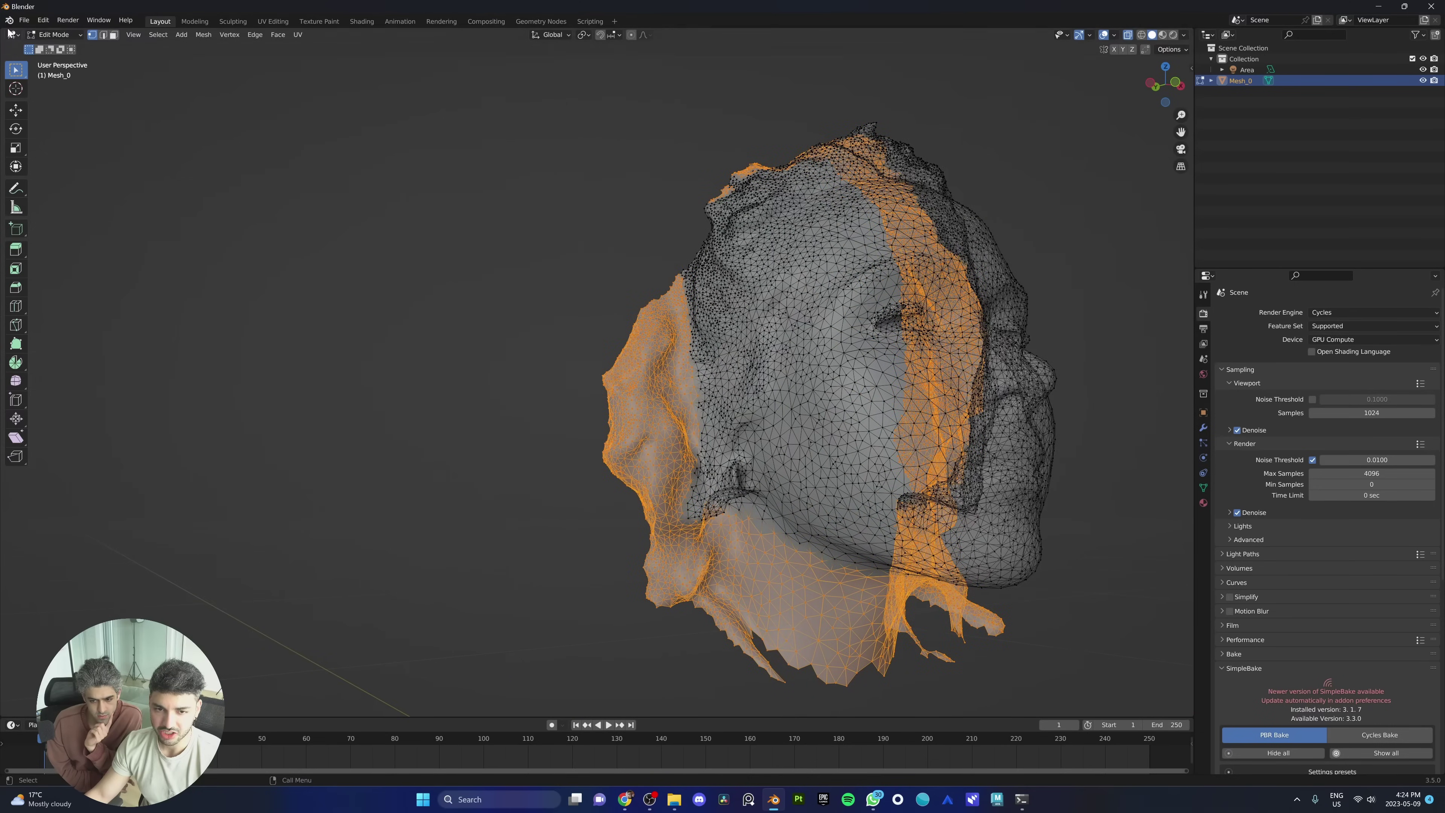
{"action": "left_click_drag", "start_coordinate": [3, 27], "coordinate": [646, 168]}
Step: Make the left view opaque and delete the selected back-of-head vertices
{"action": "middle_click_drag", "start_coordinate": [569, 171], "coordinate": [586, 22]}
{"action": "left_click", "coordinate": [580, 36]}
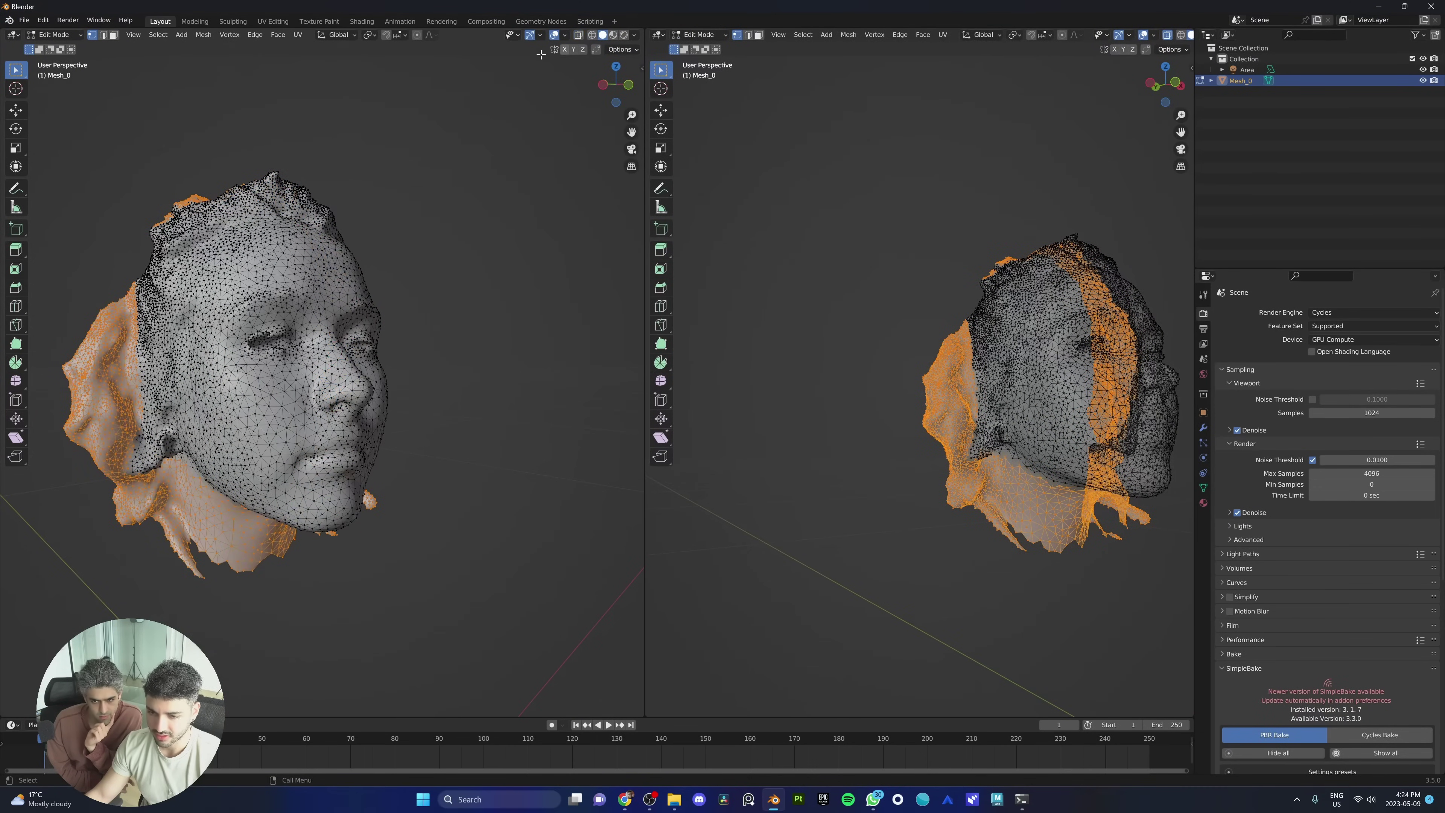
{"action": "middle_click_drag", "start_coordinate": [403, 149], "coordinate": [430, 161]}
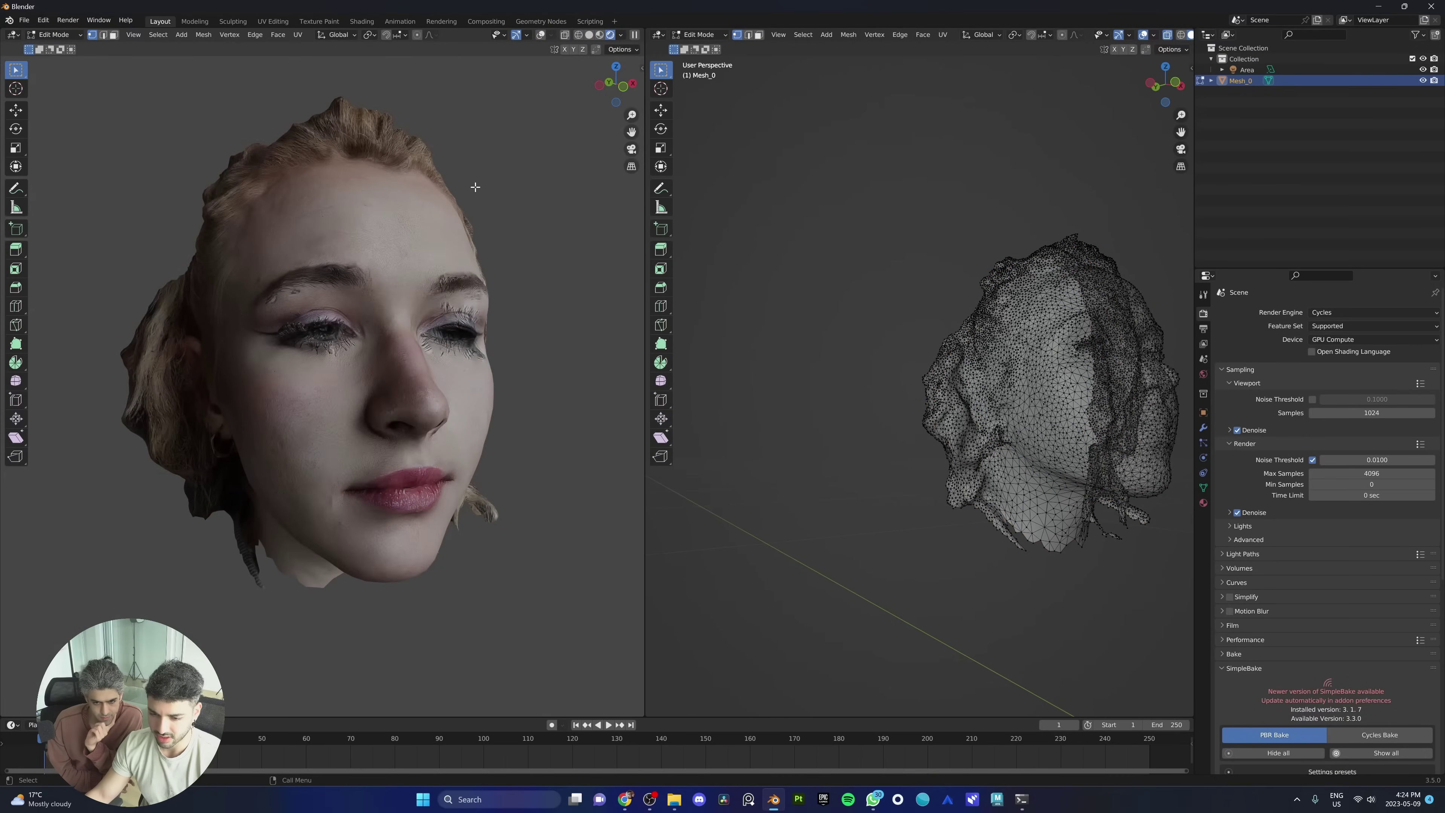
{"action": "middle_click_drag", "start_coordinate": [823, 225], "coordinate": [962, 142]}
{"action": "key", "text": "x"}
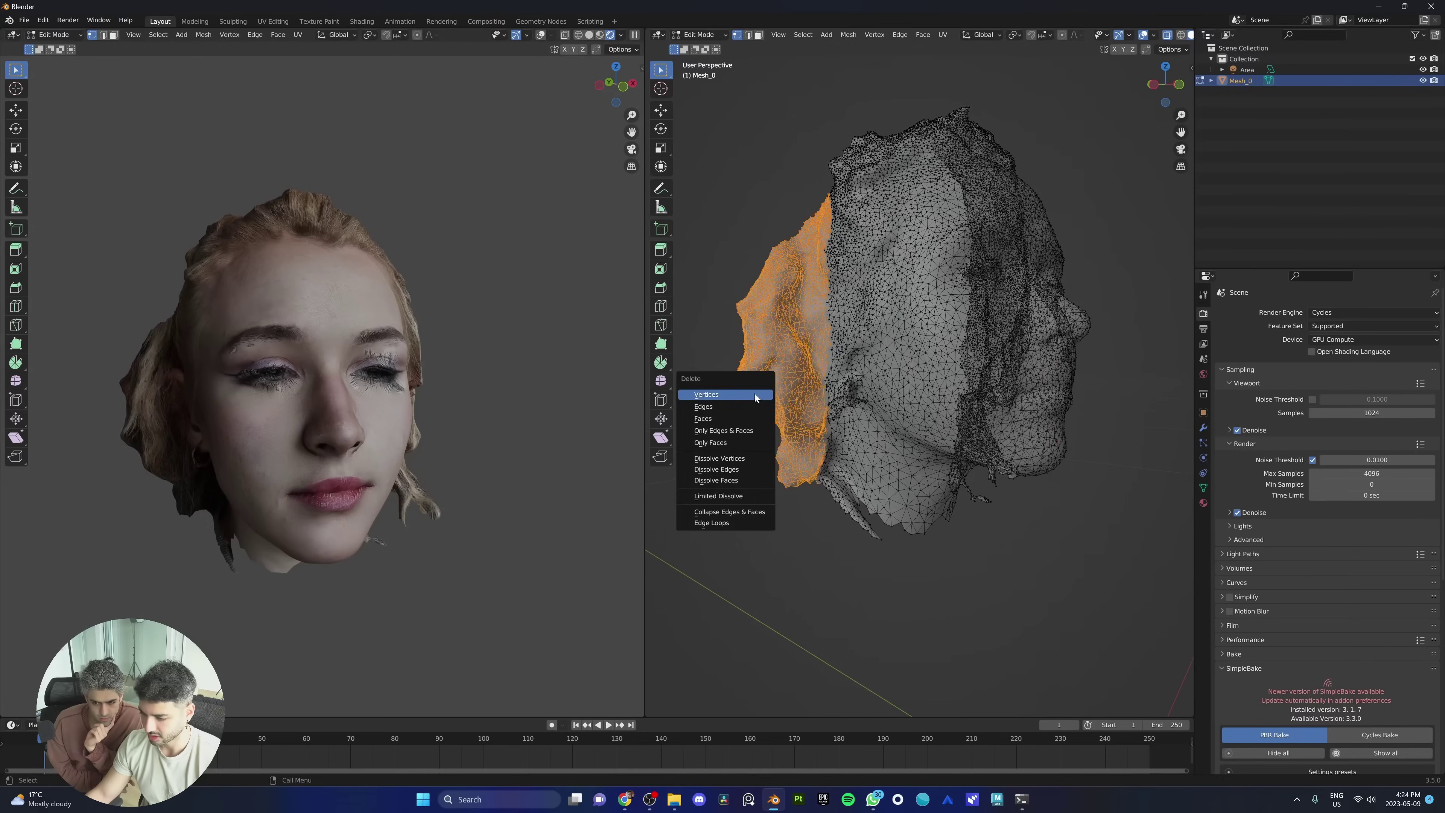
{"action": "left_click", "coordinate": [717, 393]}
Step: Circle-select the crown and left-side hair vertices and delete them
{"action": "middle_click_drag", "start_coordinate": [148, 315], "coordinate": [401, 267]}
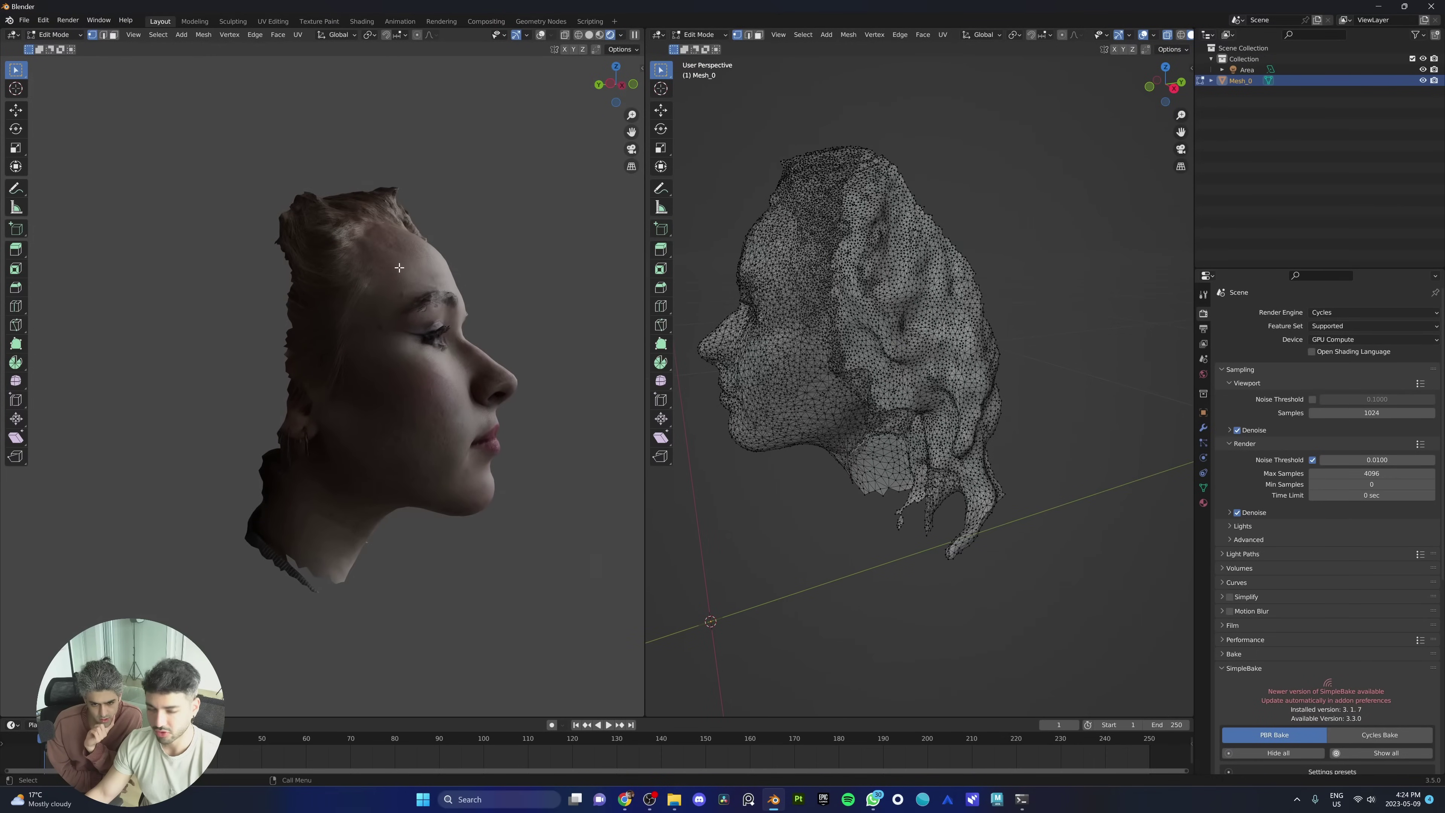
{"action": "middle_click_drag", "start_coordinate": [796, 327], "coordinate": [905, 316]}
{"action": "middle_click_drag", "start_coordinate": [433, 308], "coordinate": [387, 313]}
{"action": "scroll", "coordinate": [339, 313], "scroll_direction": "up", "scroll_amount": 5}
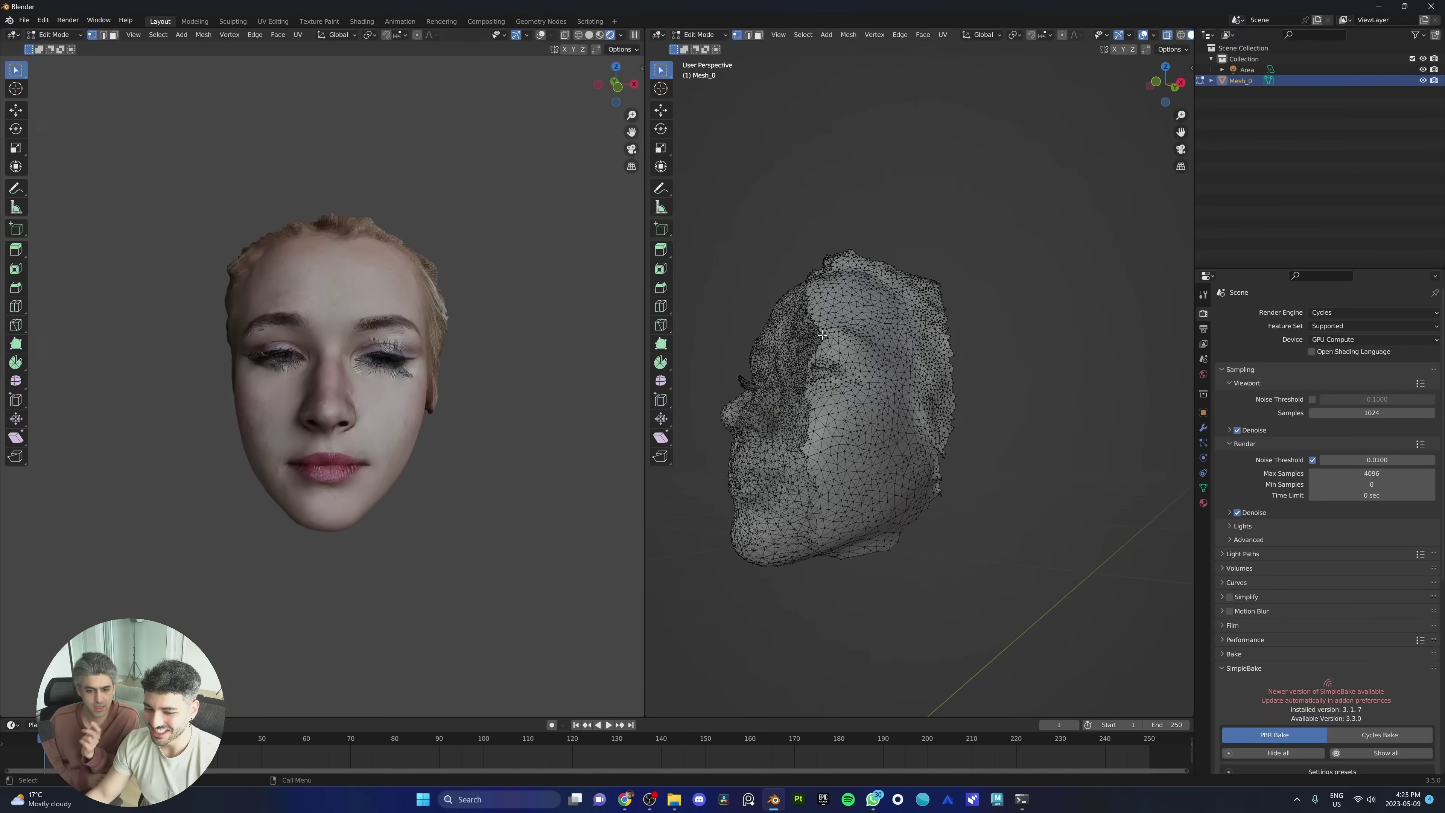
{"action": "mouse_move", "coordinate": [823, 334]}
{"action": "middle_mouse_down"}
{"action": "mouse_move", "coordinate": [891, 332]}
{"action": "mouse_move", "coordinate": [854, 268]}
{"action": "mouse_move", "coordinate": [783, 214]}
{"action": "mouse_move", "coordinate": [880, 220]}
{"action": "mouse_move", "coordinate": [837, 197]}
{"action": "middle_mouse_up"}
{"action": "key", "text": "c"}
{"action": "mouse_move", "coordinate": [911, 239]}
{"action": "left_mouse_down"}
{"action": "mouse_move", "coordinate": [758, 242]}
{"action": "mouse_move", "coordinate": [797, 200]}
{"action": "mouse_move", "coordinate": [721, 328]}
{"action": "left_mouse_up"}
{"action": "key", "text": "Escape"}
{"action": "mouse_move", "coordinate": [809, 222]}
{"action": "middle_mouse_down"}
{"action": "mouse_move", "coordinate": [837, 223]}
{"action": "mouse_move", "coordinate": [823, 228]}
{"action": "middle_mouse_up"}
{"action": "key", "text": "x"}
{"action": "left_click", "coordinate": [824, 228]}
Step: Delete the hair-edge vertices, comparing before and after with undo and redo
{"action": "middle_click_drag", "start_coordinate": [432, 274], "coordinate": [468, 277]}
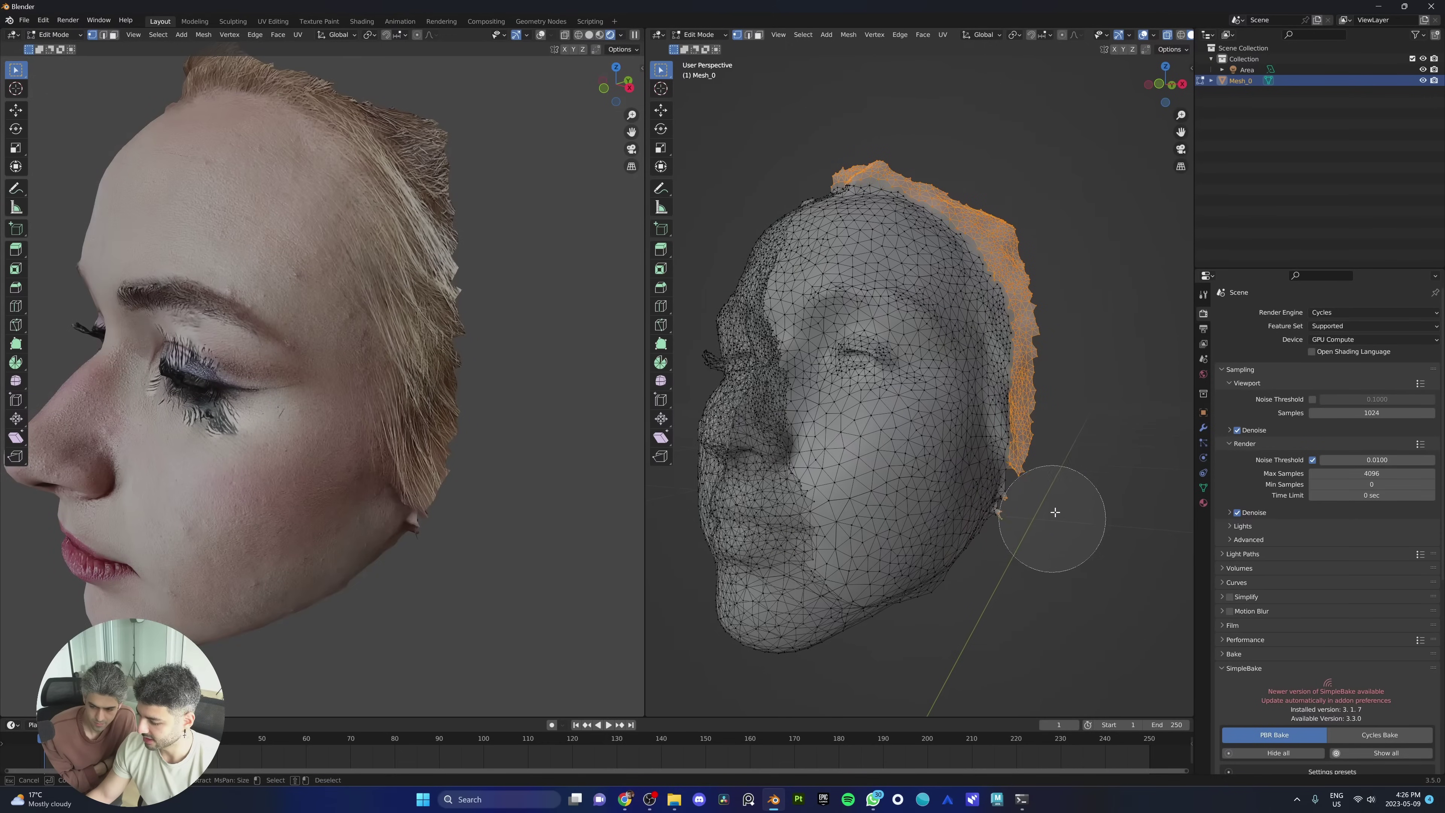
{"action": "key", "text": "Escape"}
{"action": "key", "text": "x"}
{"action": "left_click", "coordinate": [1073, 449]}
{"action": "middle_click_drag", "start_coordinate": [469, 231], "coordinate": [515, 171]}
{"action": "key", "text": "ctrl+z"}
{"action": "key", "text": "ctrl+shift+z"}
{"action": "key", "text": "ctrl+z"}
{"action": "key", "text": "ctrl+shift+z"}
{"action": "scroll", "coordinate": [1019, 307], "scroll_direction": "up", "scroll_amount": 6}
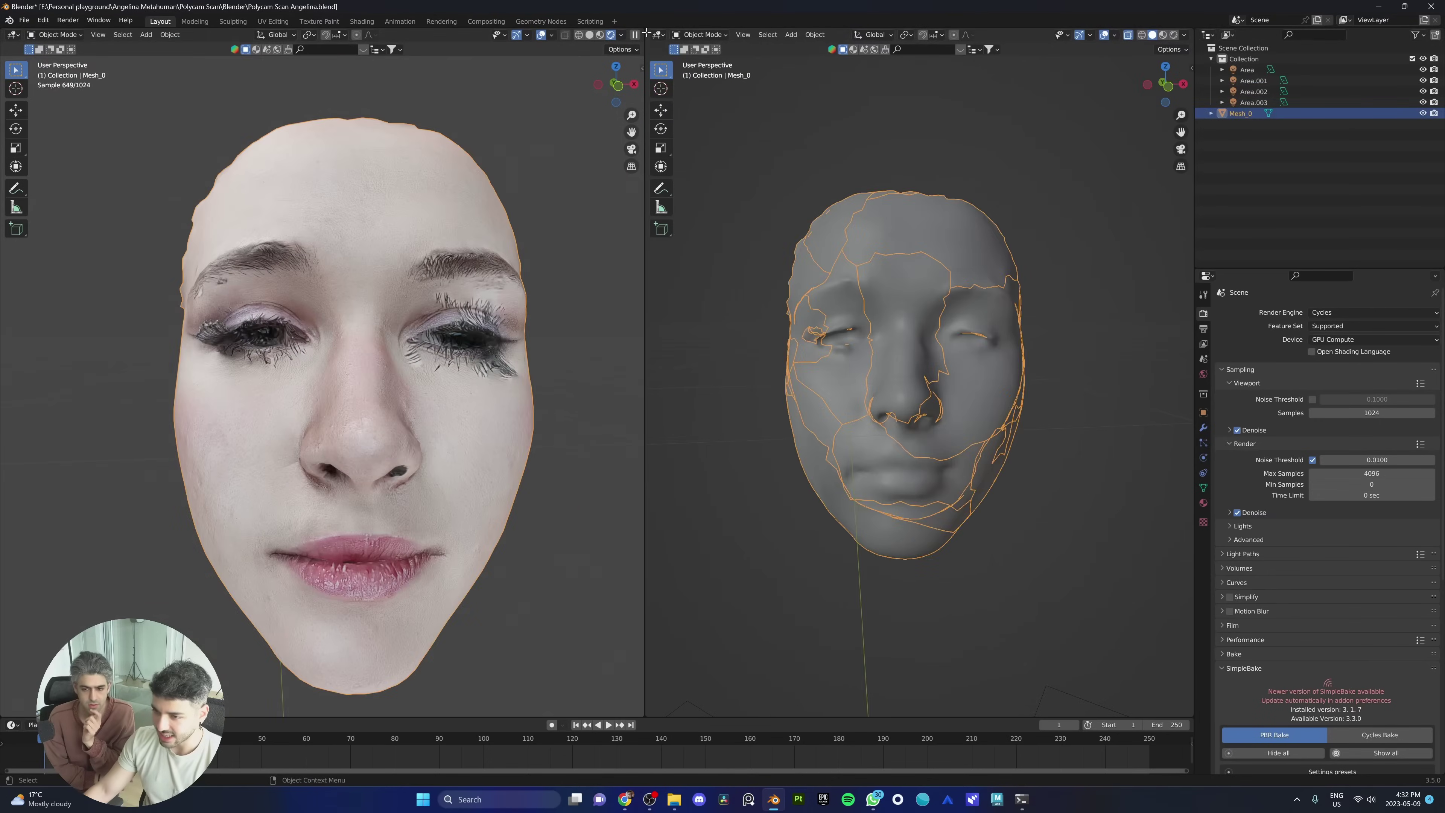
Step: Join back into one viewport, show solid shading, and select Mesh_0
{"action": "left_click_drag", "start_coordinate": [646, 32], "coordinate": [319, 171]}
{"action": "key", "text": "alt+a"}
{"action": "left_click", "coordinate": [1128, 35]}
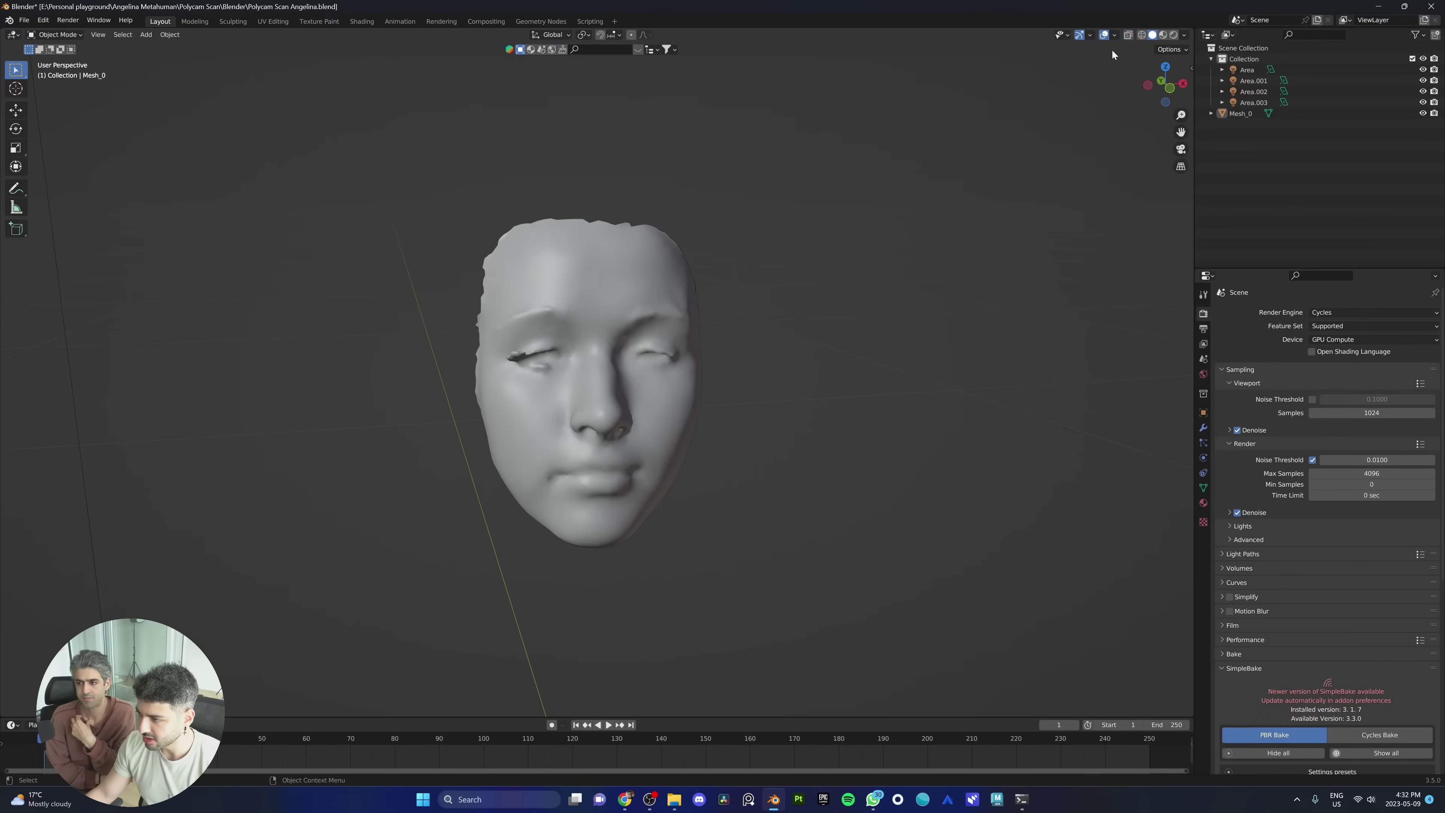
{"action": "left_click", "coordinate": [636, 277]}
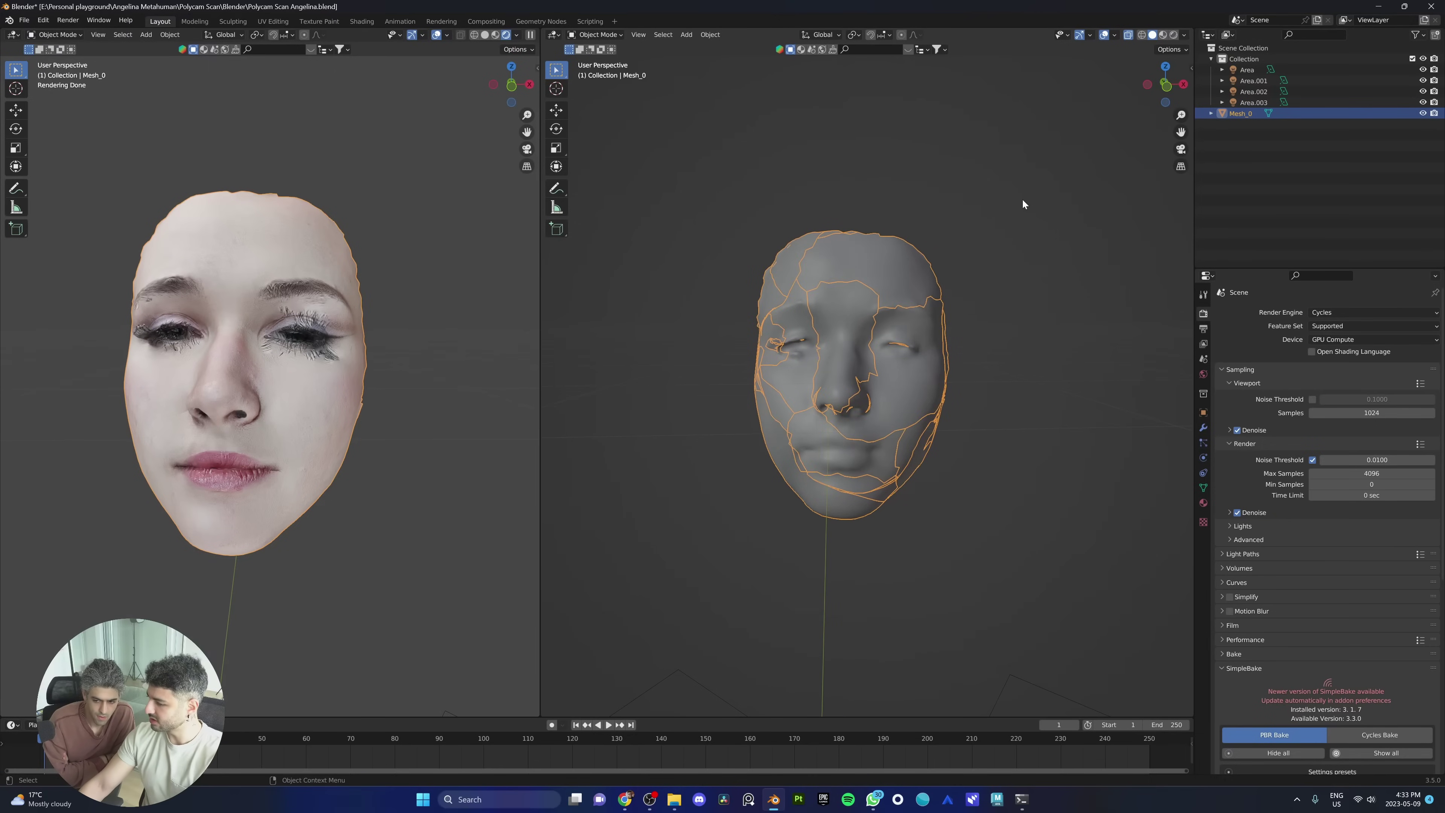
{"action": "middle_click_drag", "start_coordinate": [1041, 259], "coordinate": [1071, 280]}
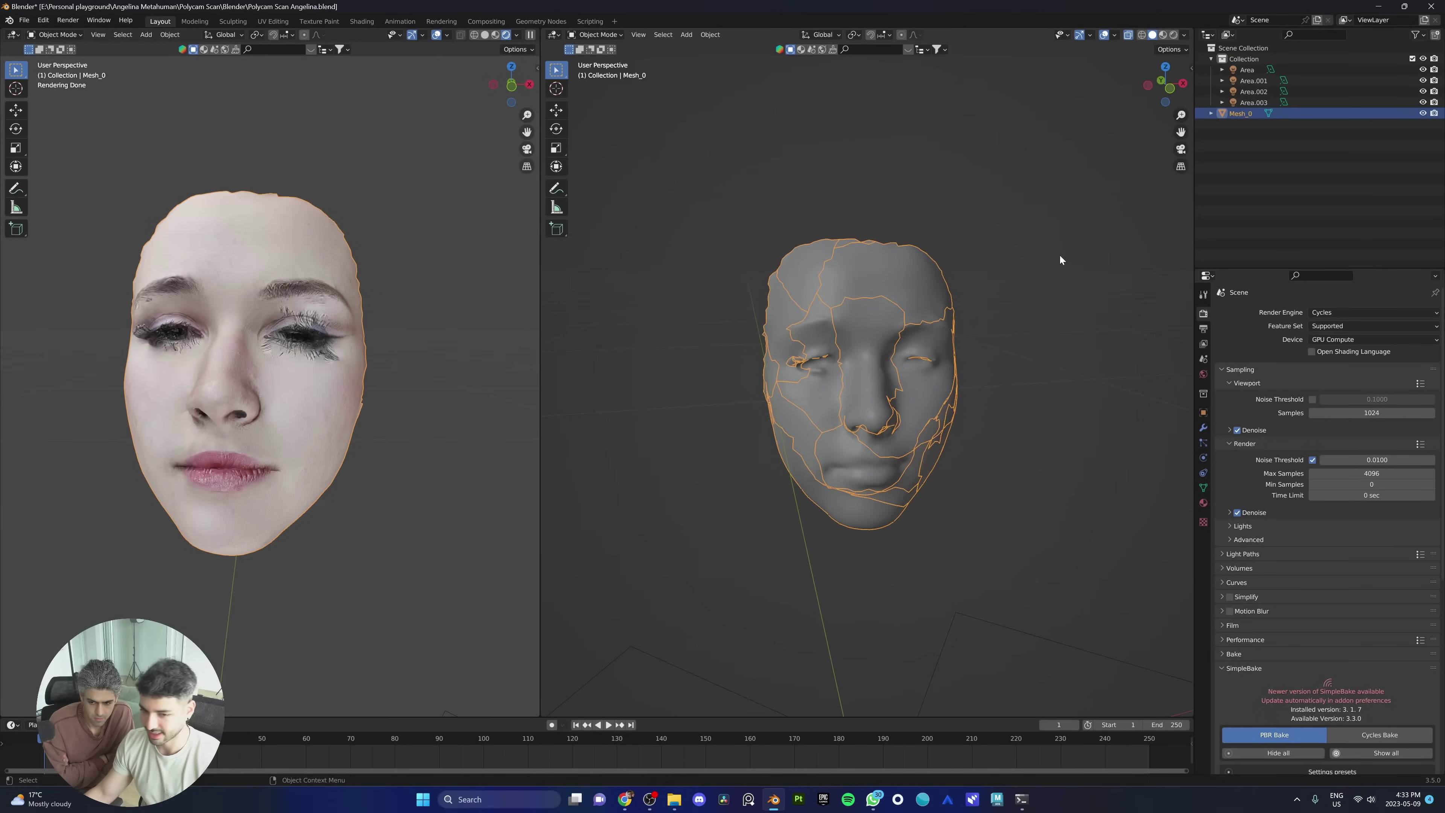
{"action": "scroll", "coordinate": [1006, 231], "scroll_direction": "up", "scroll_amount": 3}
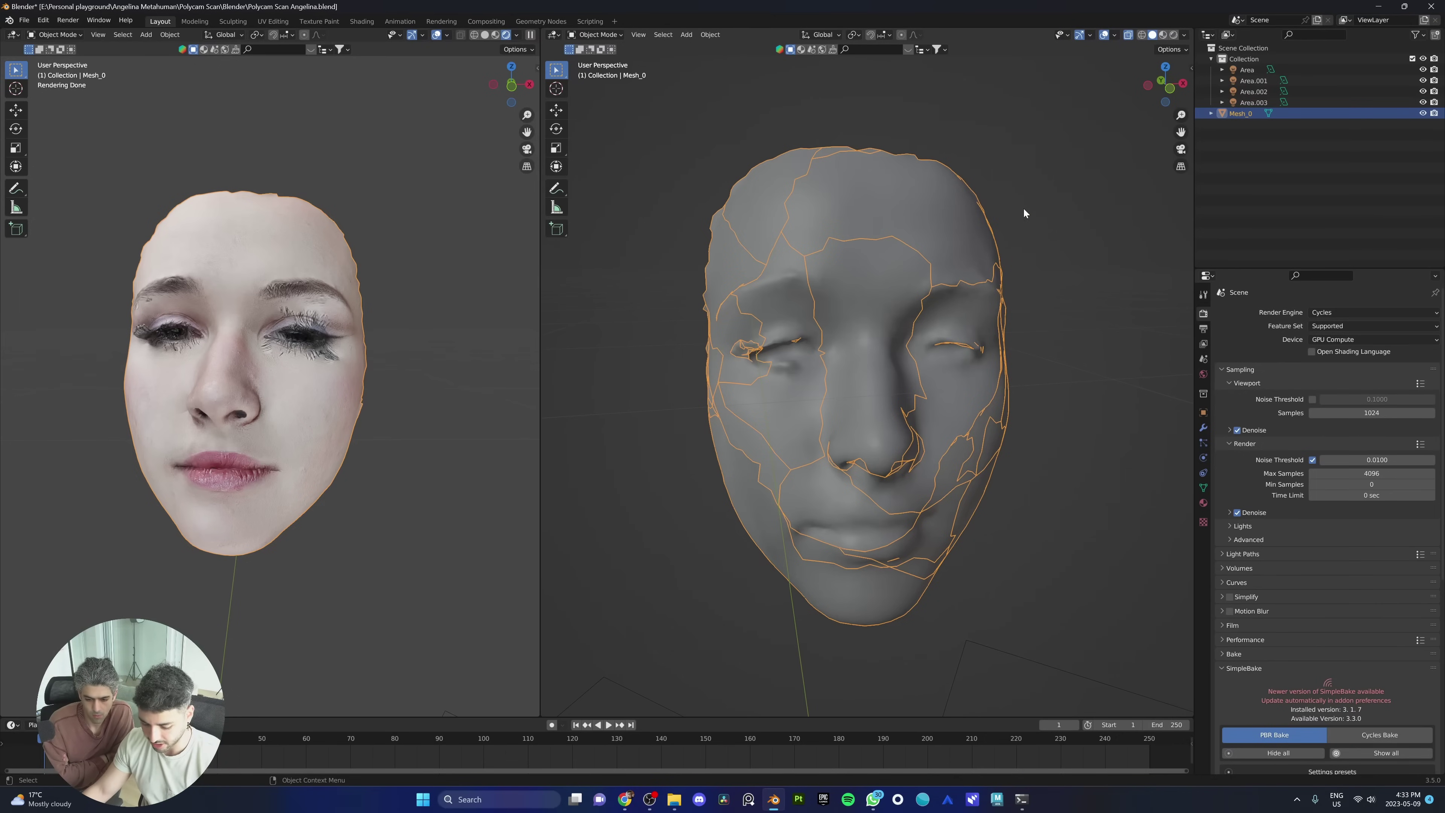
Step: In Edit Mode, select all vertices and run Clean Up > Delete Loose
{"action": "key", "text": "Tab"}
{"action": "scroll", "coordinate": [1019, 217], "scroll_direction": "down", "scroll_amount": 4}
{"action": "key", "text": "a"}
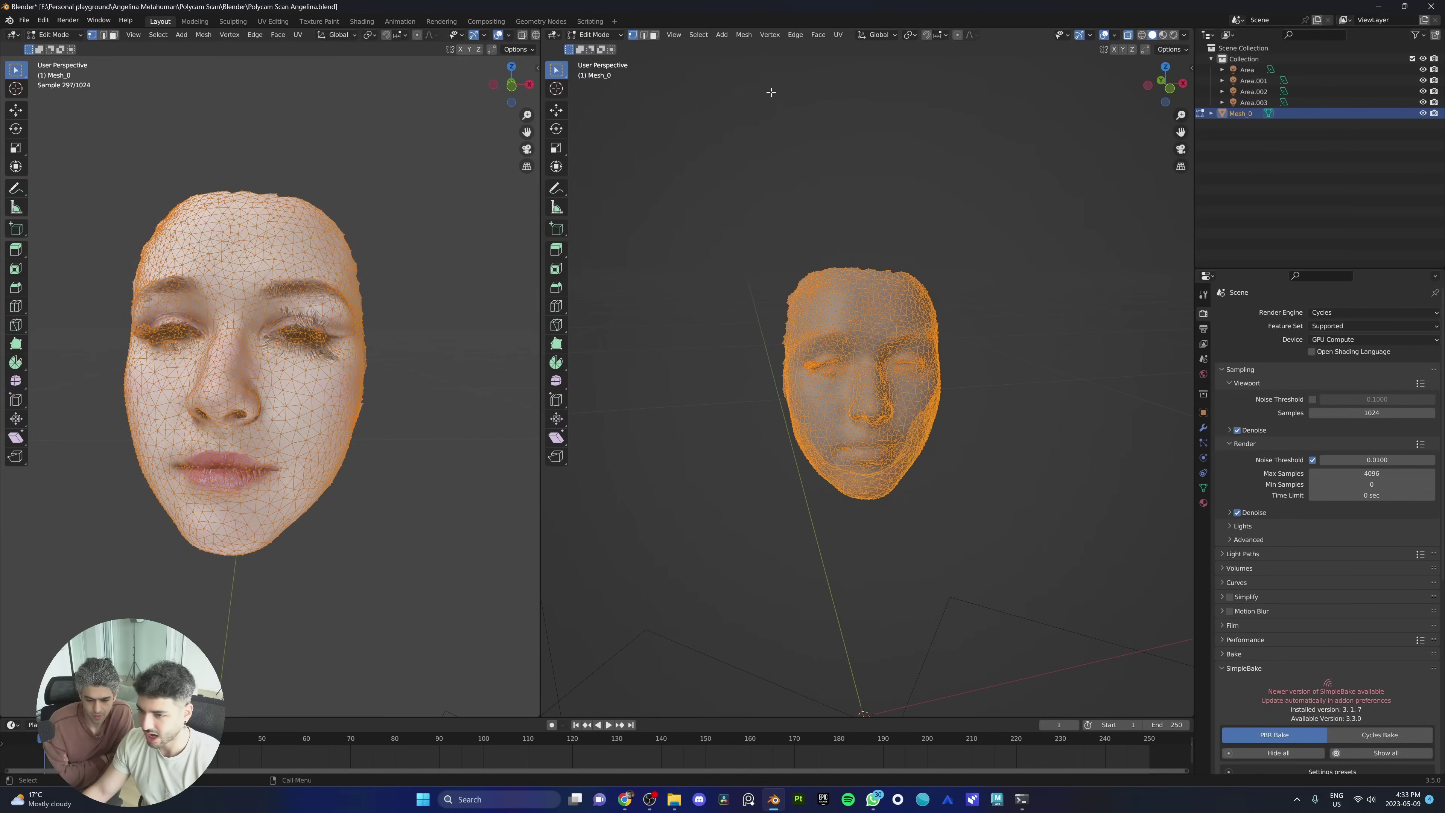
{"action": "left_click", "coordinate": [744, 34]}
{"action": "mouse_move", "coordinate": [772, 314]}
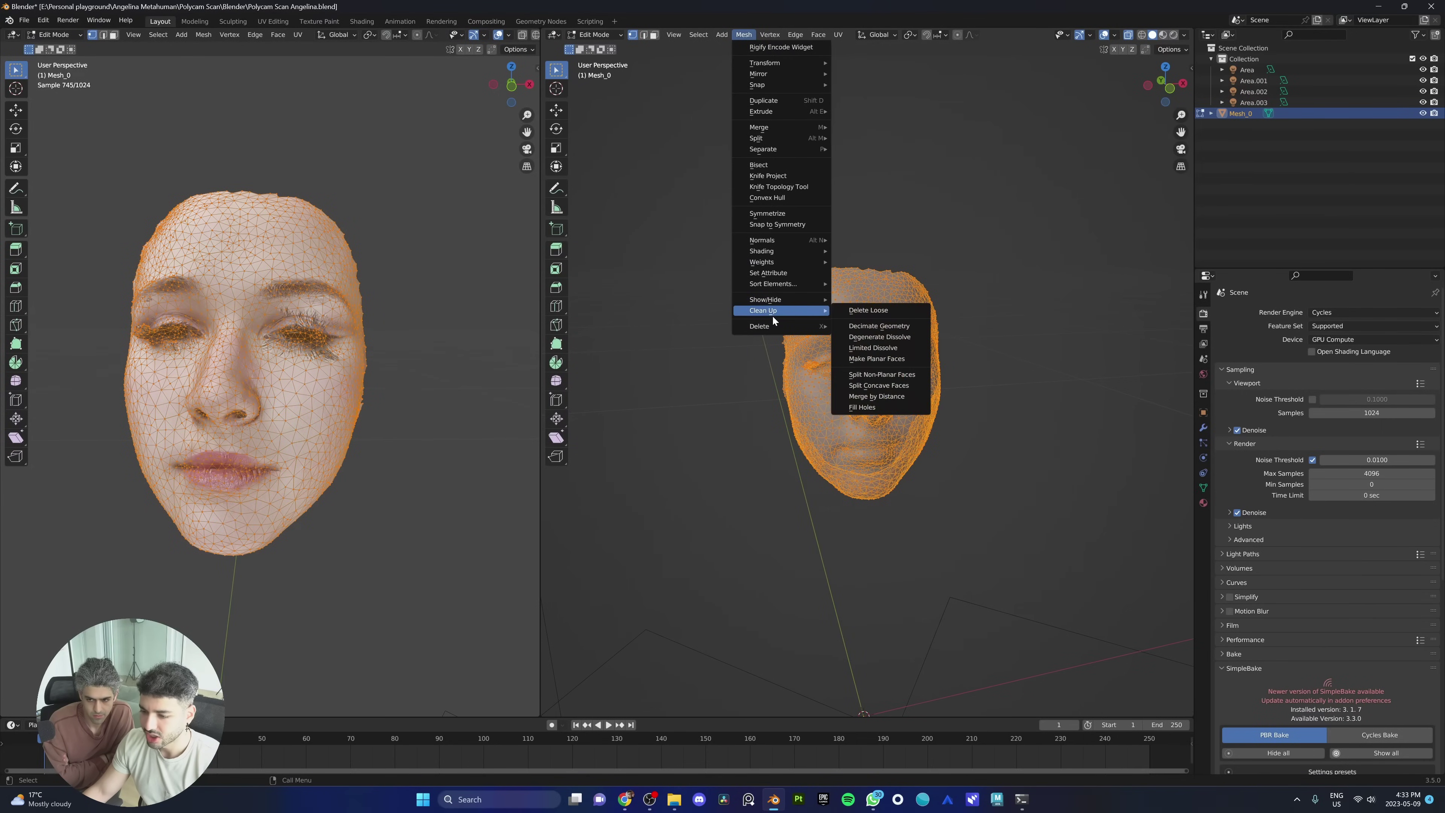
{"action": "left_click", "coordinate": [868, 311]}
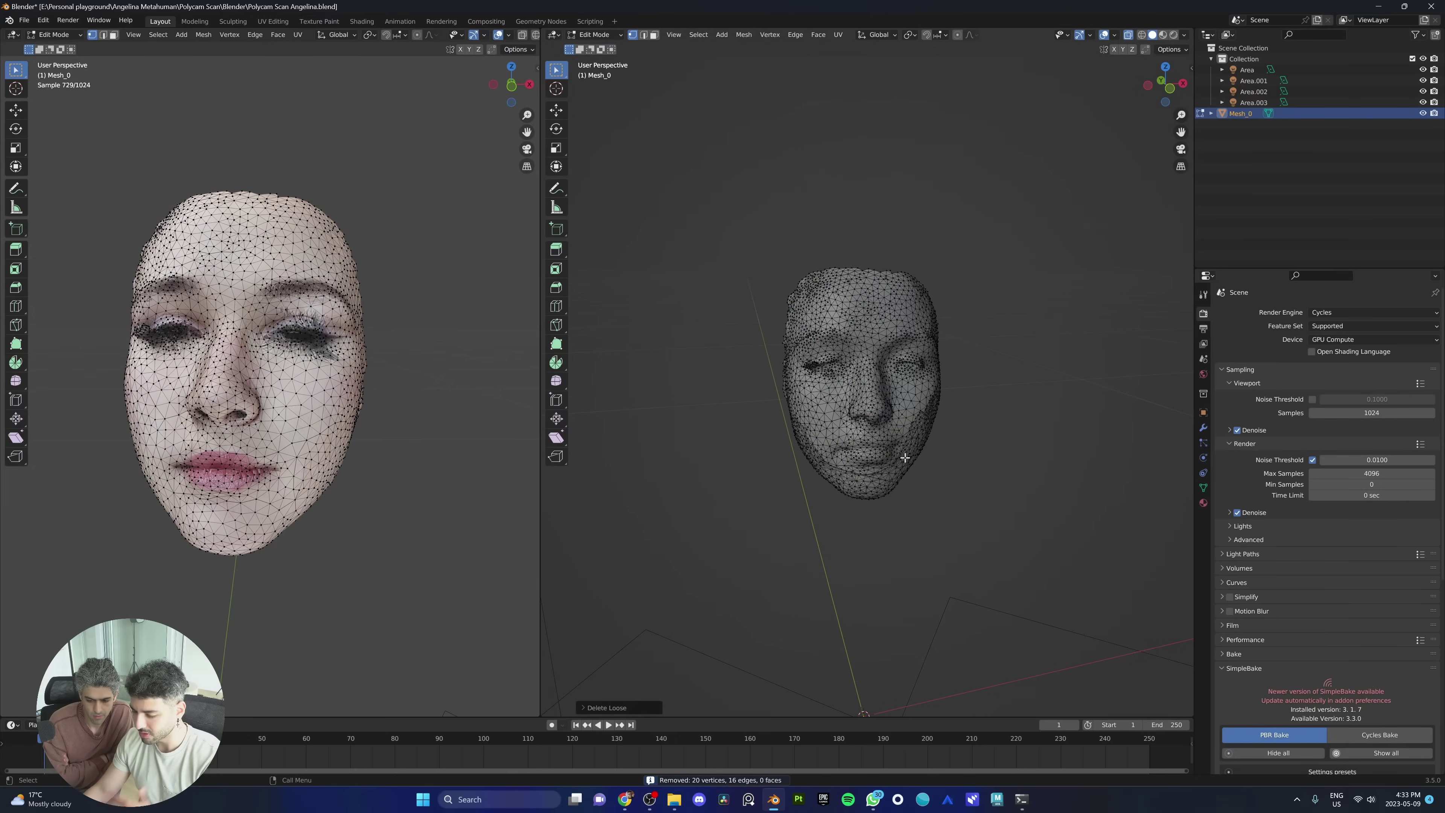
Step: Run Degenerate Dissolve and Merge by Distance, removing 274 duplicate vertices
{"action": "scroll", "coordinate": [945, 394], "scroll_direction": "up", "scroll_amount": 5}
{"action": "key", "text": "a"}
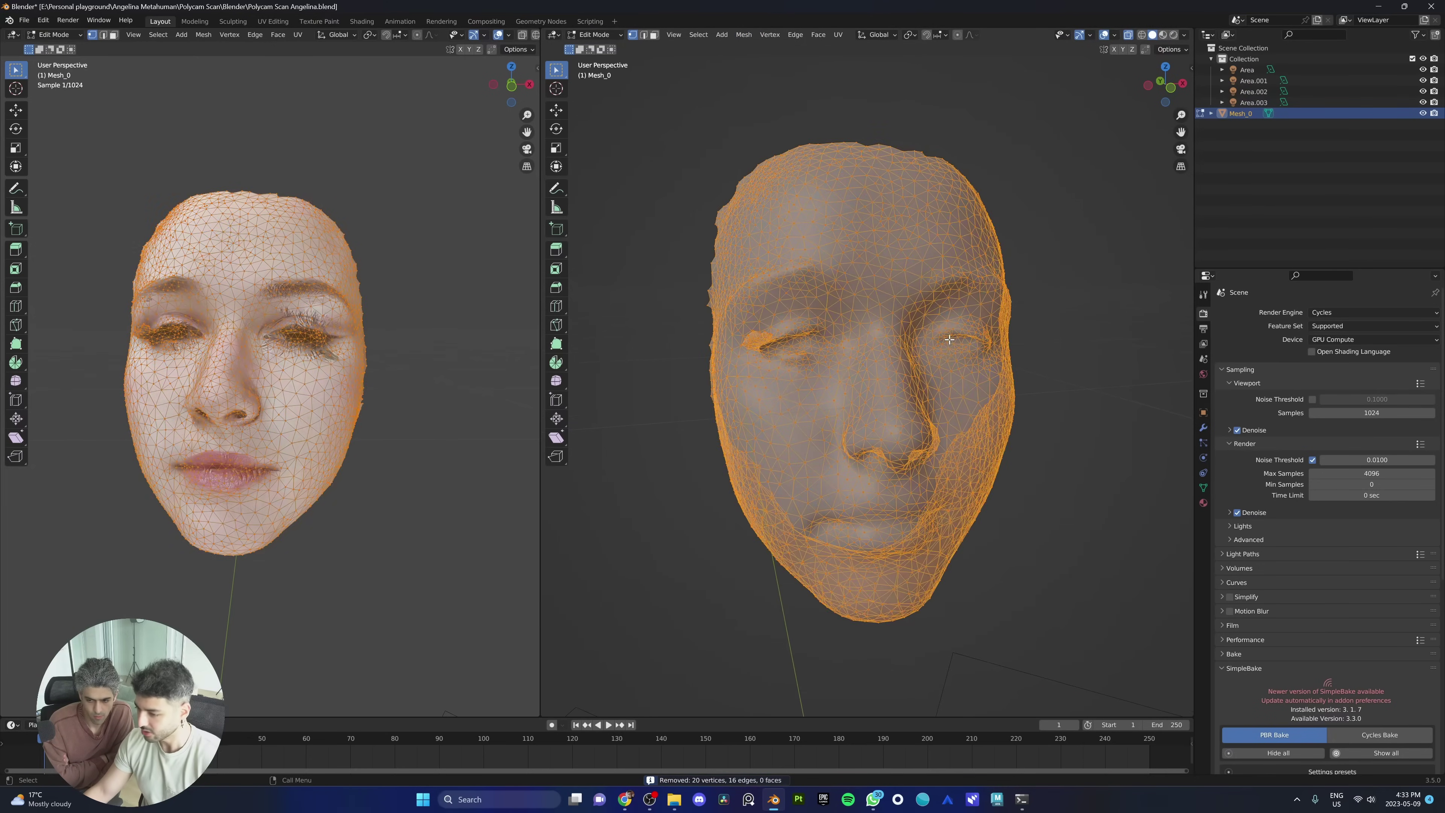
{"action": "left_click", "coordinate": [744, 34]}
{"action": "mouse_move", "coordinate": [765, 310]}
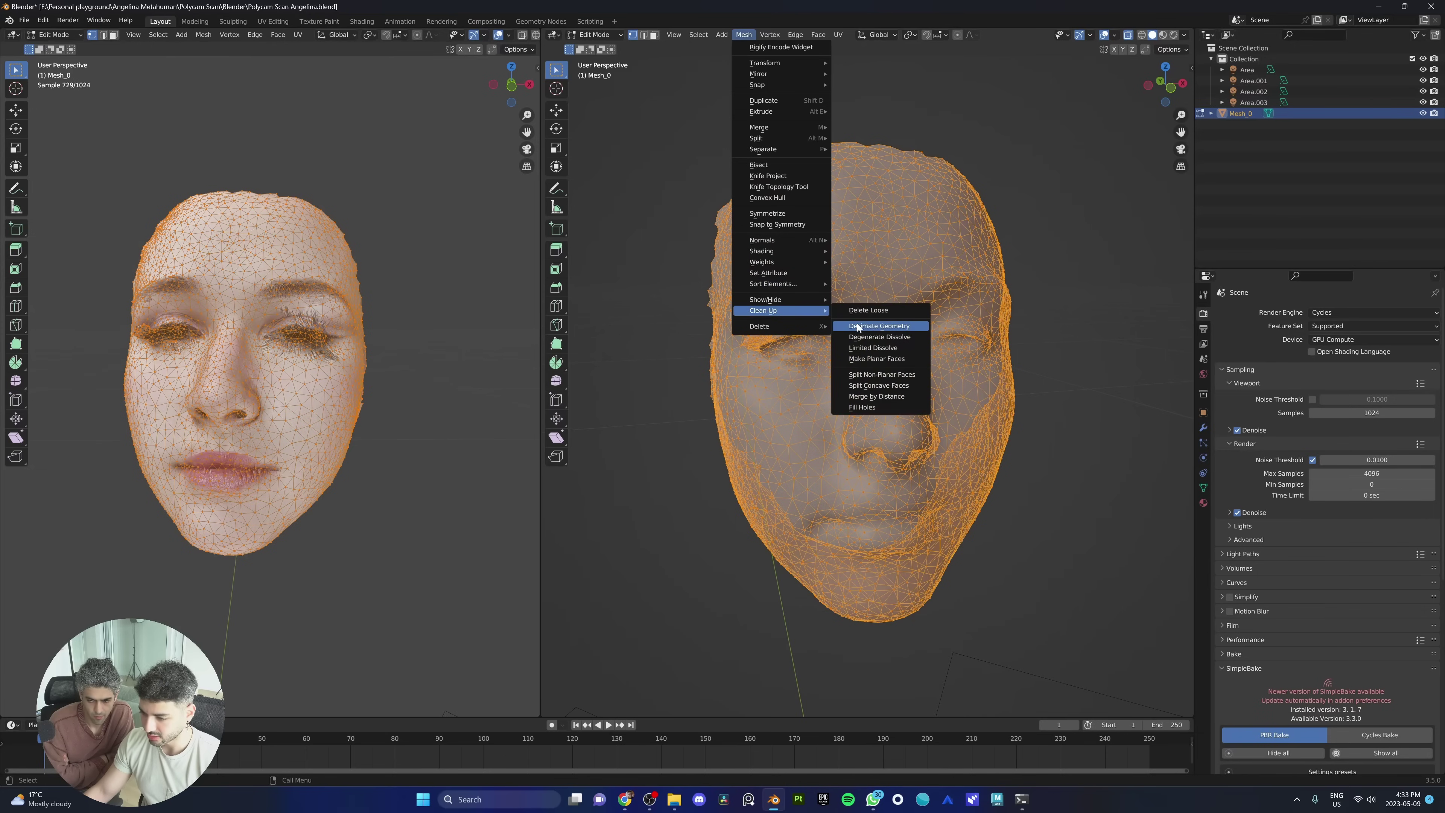
{"action": "left_click", "coordinate": [885, 335]}
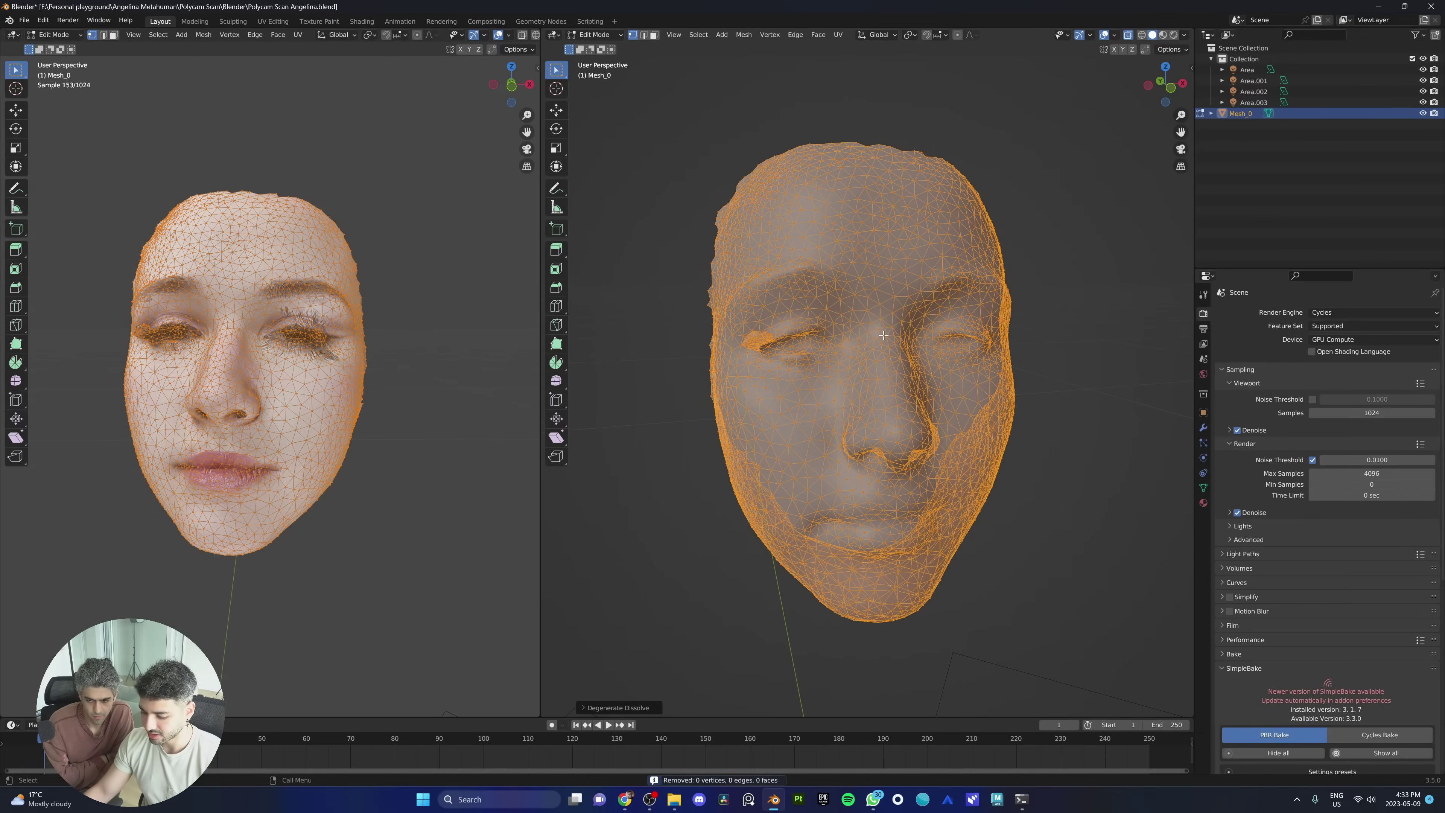
{"action": "left_click", "coordinate": [744, 34]}
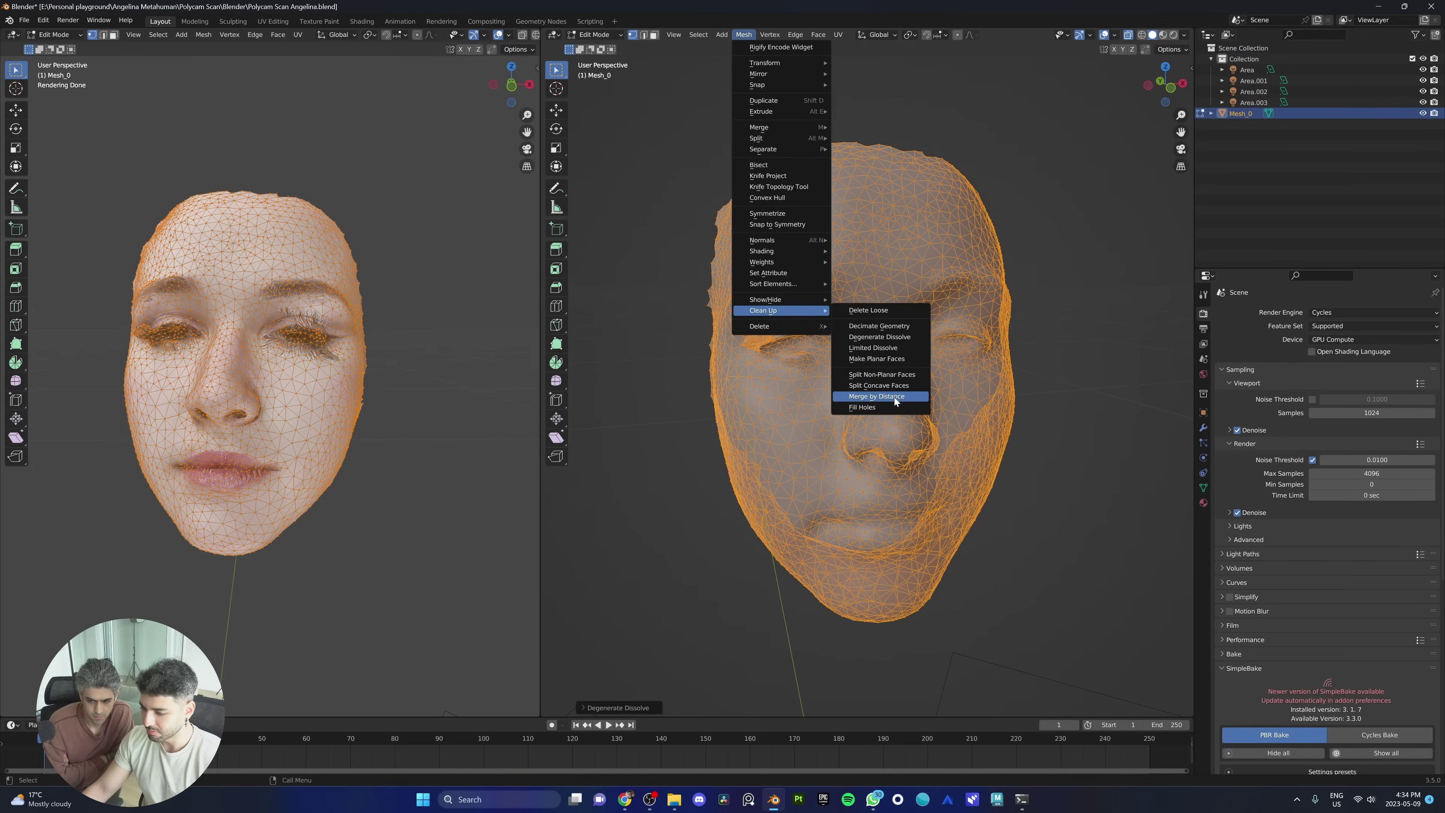
{"action": "left_click", "coordinate": [894, 398]}
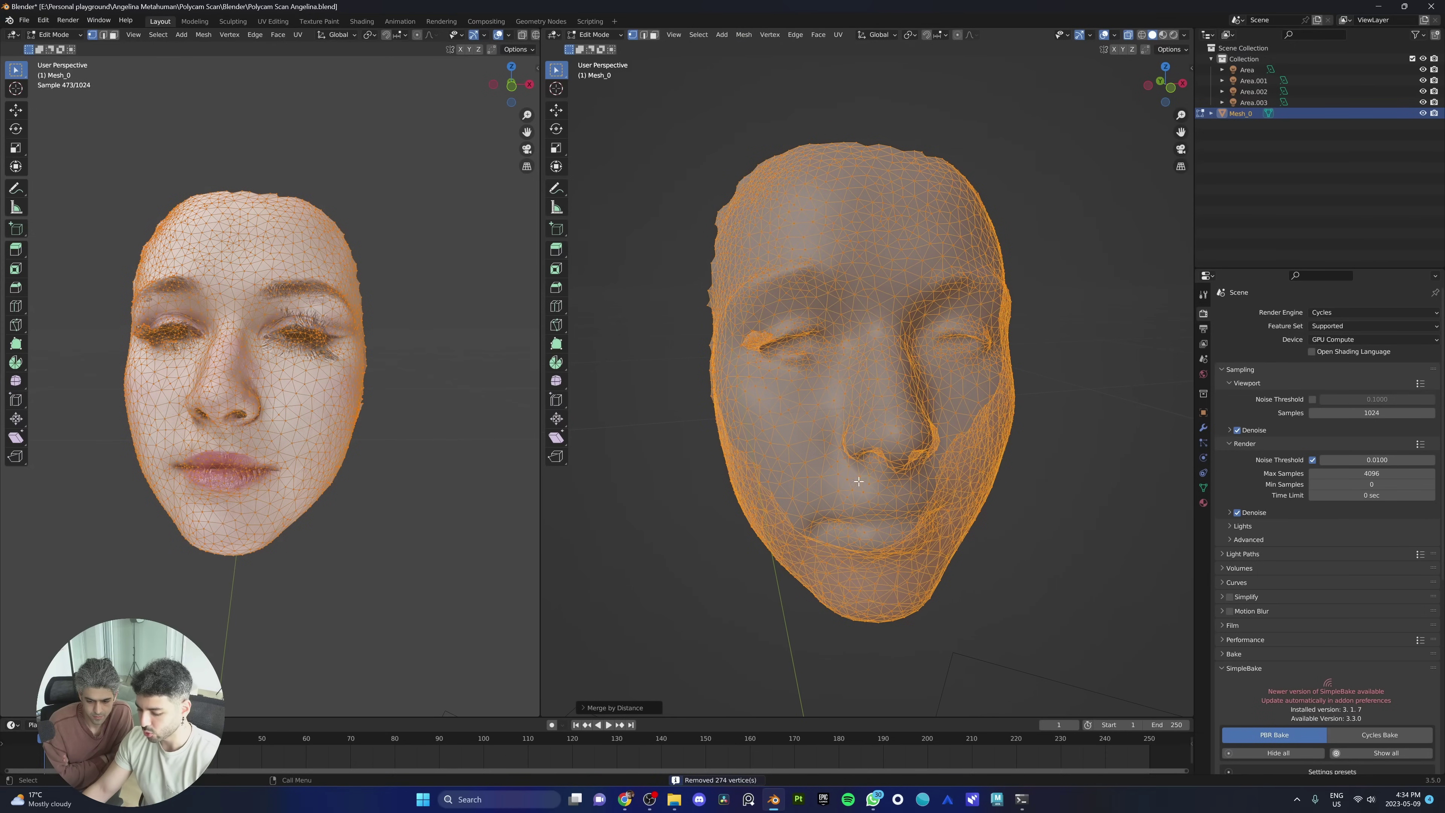
Step: Return to Object Mode and merge the viewports into a single view
{"action": "middle_click_drag", "start_coordinate": [933, 395], "coordinate": [920, 365]}
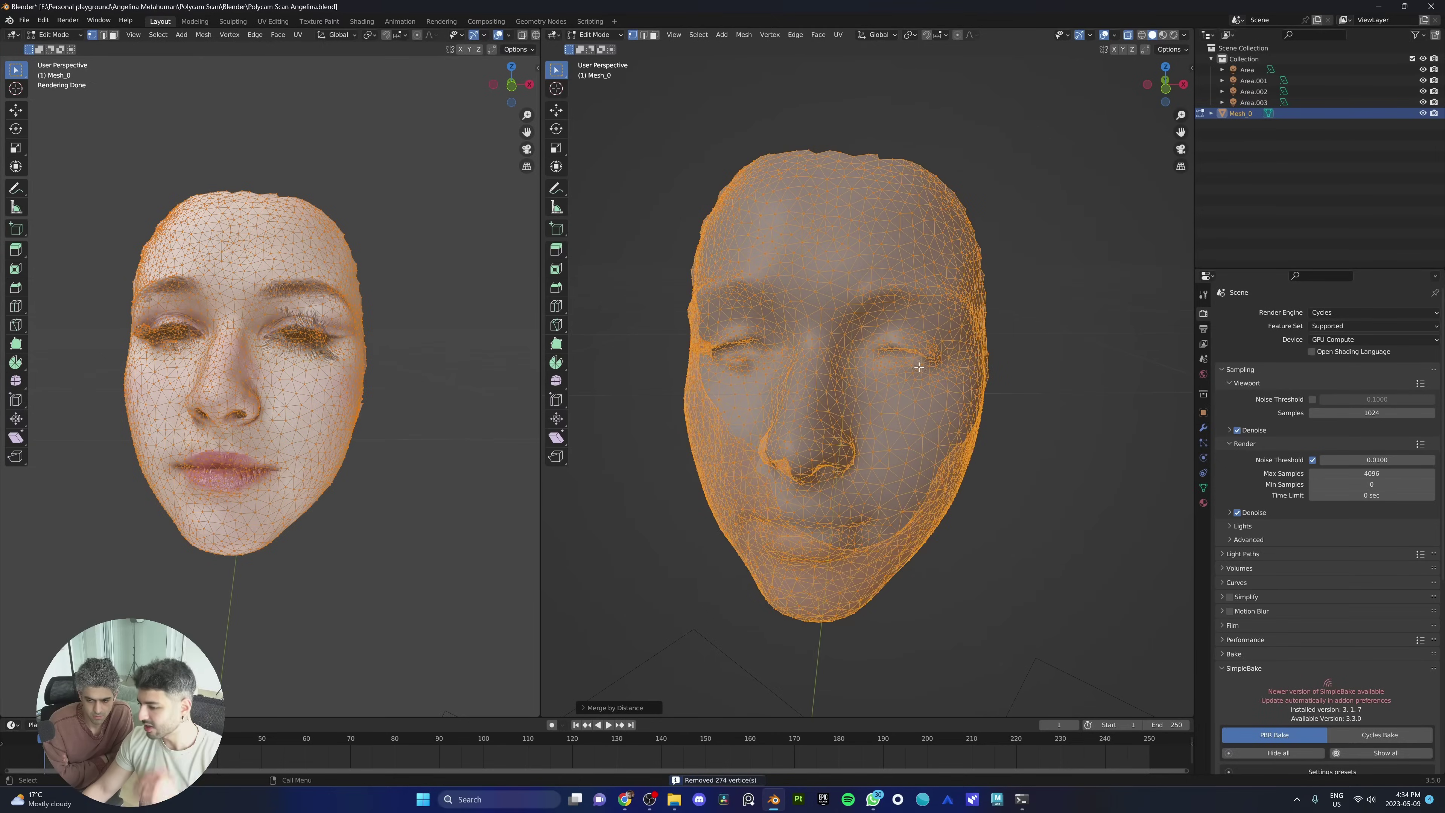
{"action": "key", "text": "Tab"}
{"action": "mouse_move", "coordinate": [894, 326]}
{"action": "middle_mouse_down"}
{"action": "mouse_move", "coordinate": [971, 309]}
{"action": "mouse_move", "coordinate": [962, 279]}
{"action": "mouse_move", "coordinate": [838, 378]}
{"action": "mouse_move", "coordinate": [906, 334]}
{"action": "middle_mouse_up"}
{"action": "scroll", "coordinate": [962, 279], "scroll_direction": "down", "scroll_amount": 5}
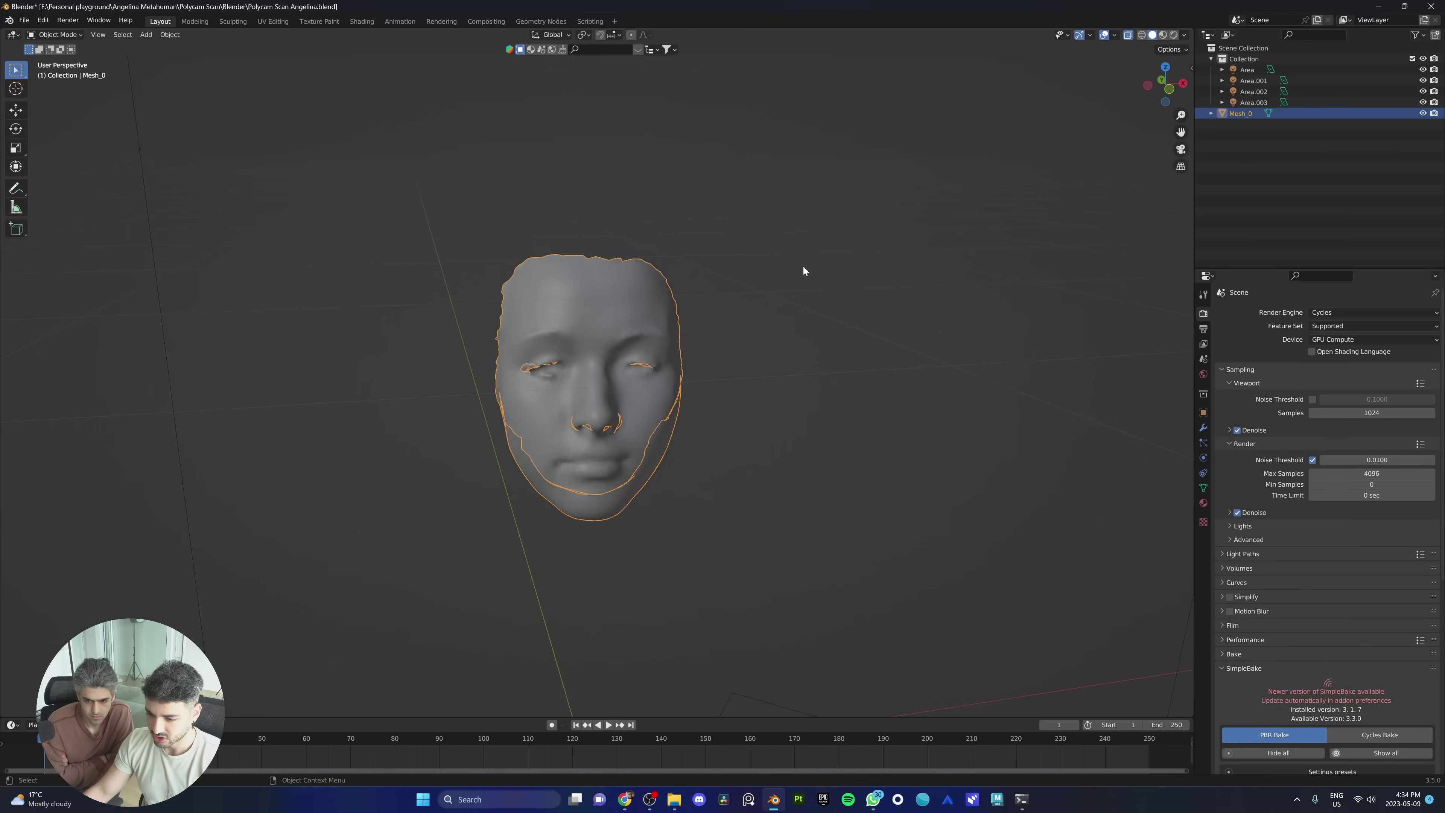
{"action": "middle_click_drag", "start_coordinate": [803, 266], "coordinate": [630, 278]}
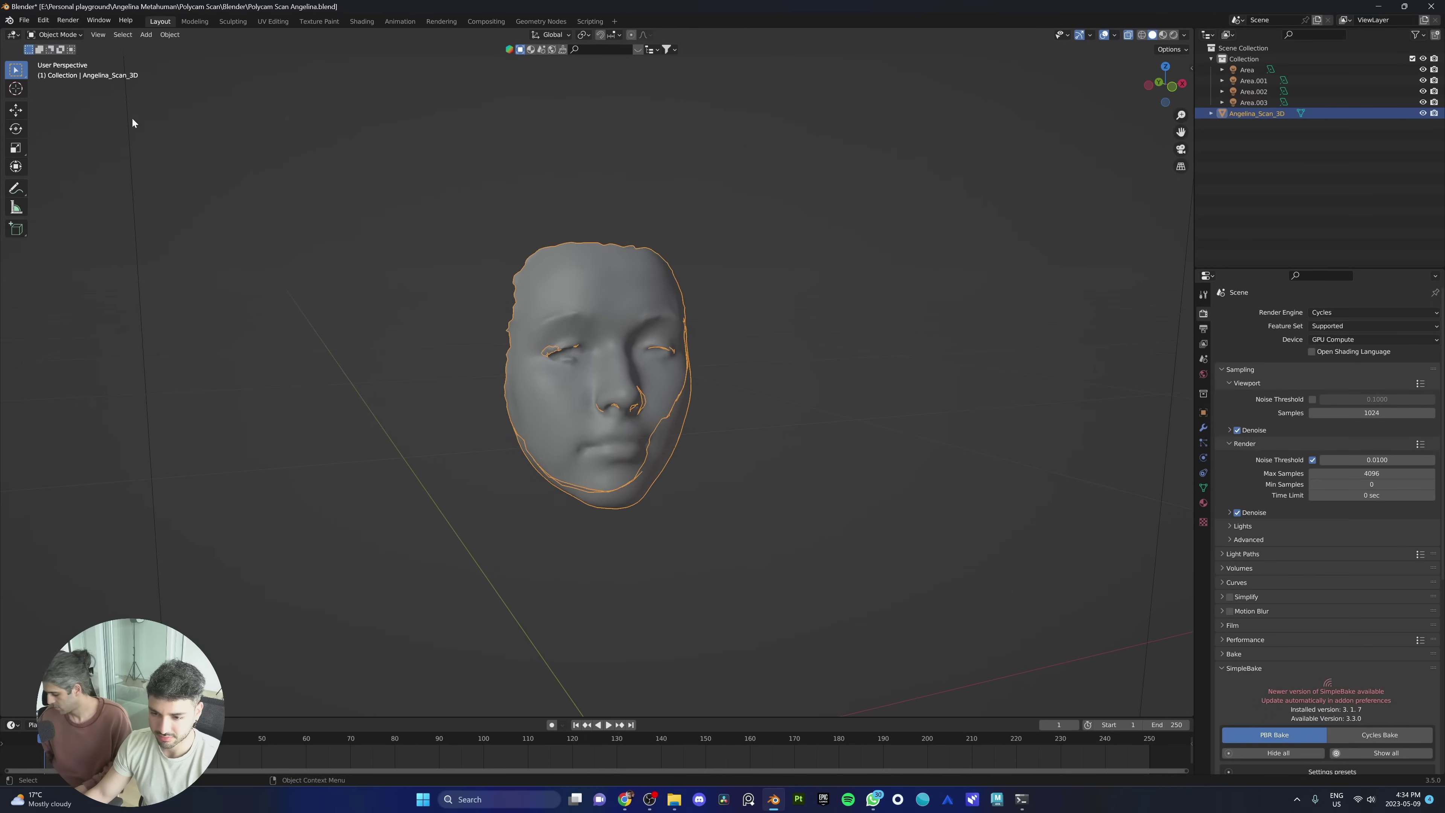
Step: Export the face as FBX: Selected Objects, Mesh only, Path Mode Copy, embedded textures
{"action": "left_click", "coordinate": [24, 20]}
{"action": "mouse_move", "coordinate": [64, 180]}
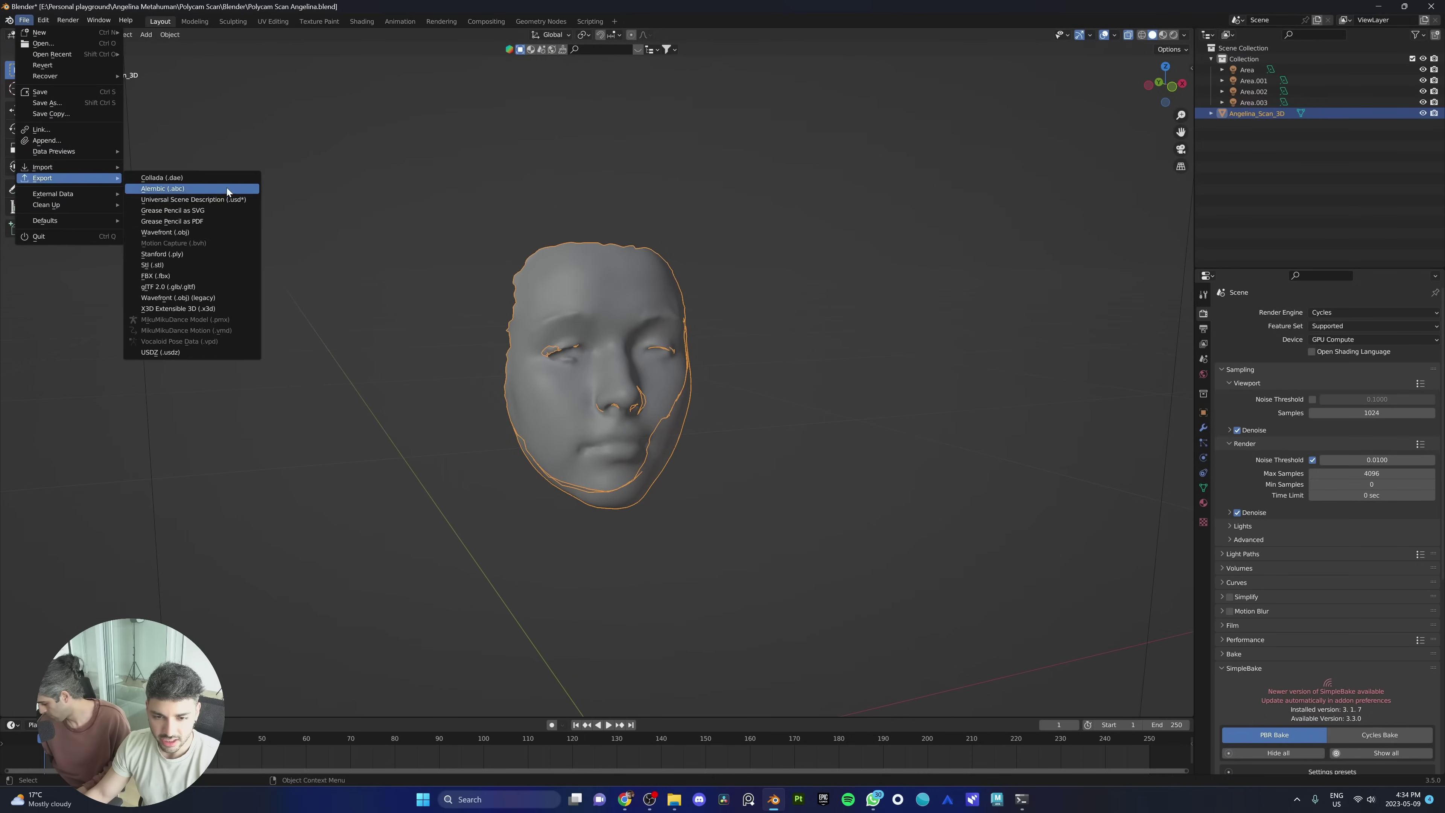
{"action": "left_click", "coordinate": [155, 276]}
{"action": "left_click", "coordinate": [1013, 312]}
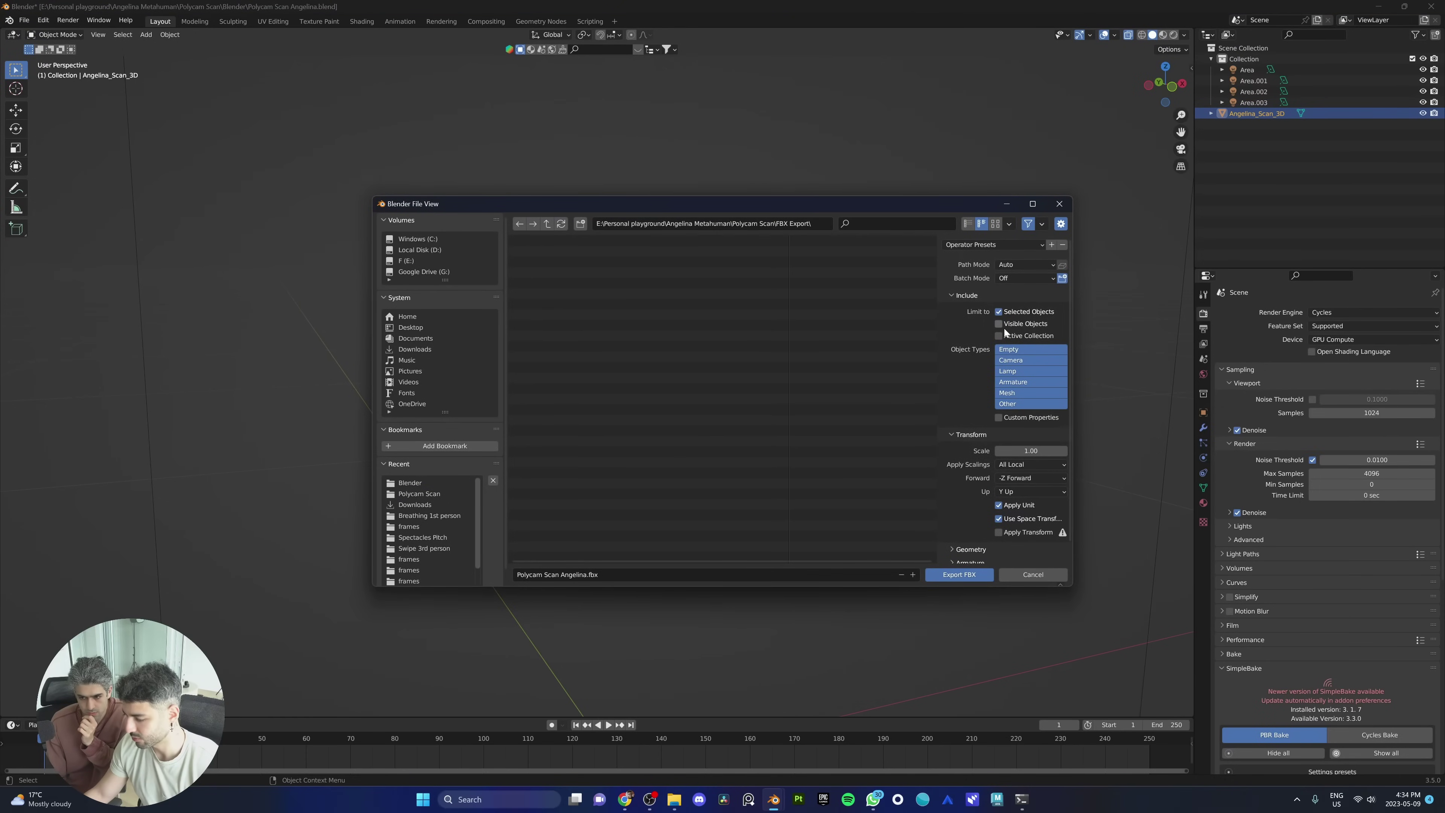
{"action": "left_click", "coordinate": [1014, 395]}
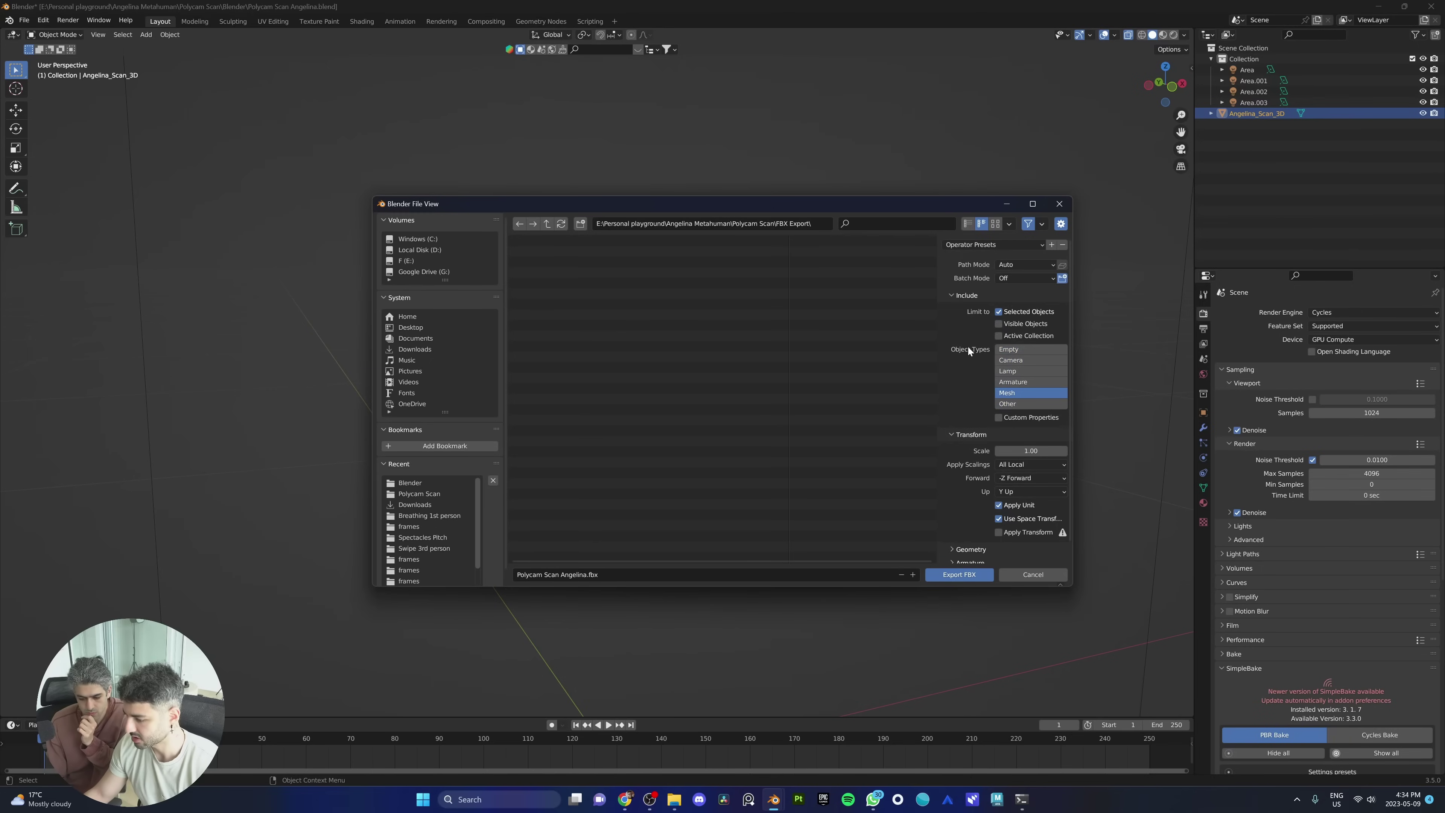
{"action": "scroll", "coordinate": [968, 346], "scroll_direction": "down", "scroll_amount": 1}
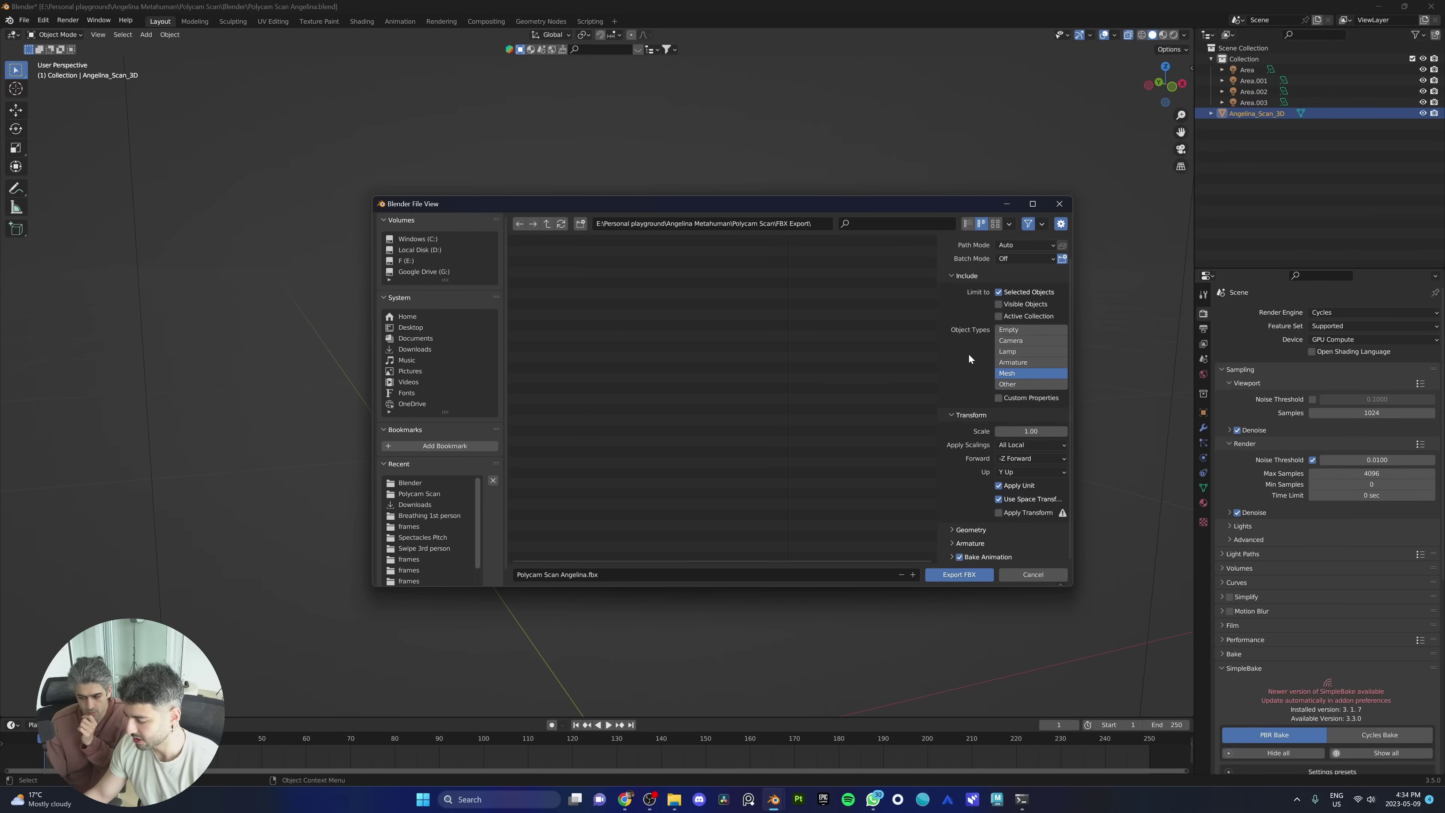
{"action": "left_click", "coordinate": [957, 534]}
{"action": "scroll", "coordinate": [973, 407], "scroll_direction": "down", "scroll_amount": 4}
{"action": "scroll", "coordinate": [969, 412], "scroll_direction": "up", "scroll_amount": 6}
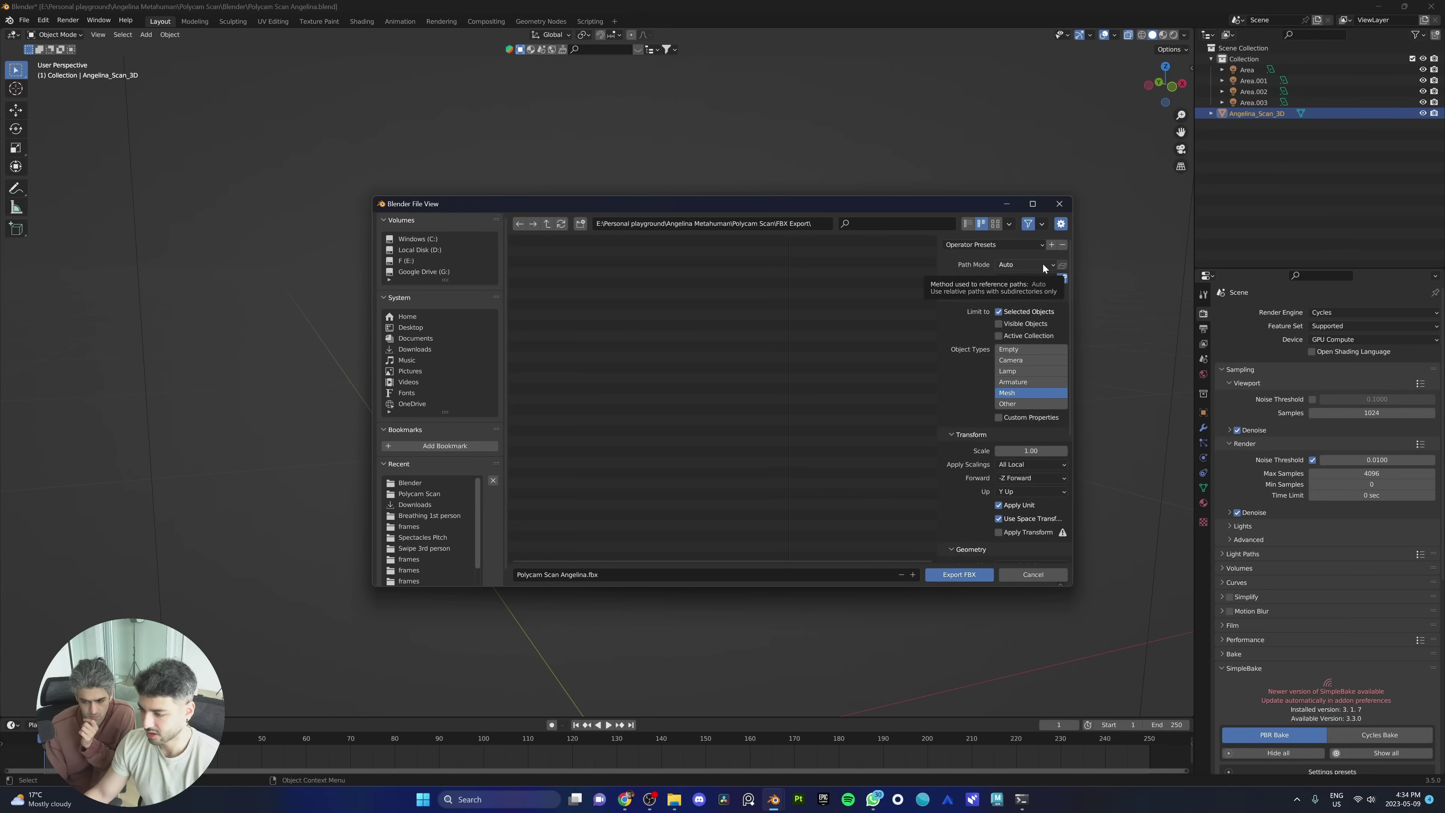
{"action": "left_click", "coordinate": [1043, 263]}
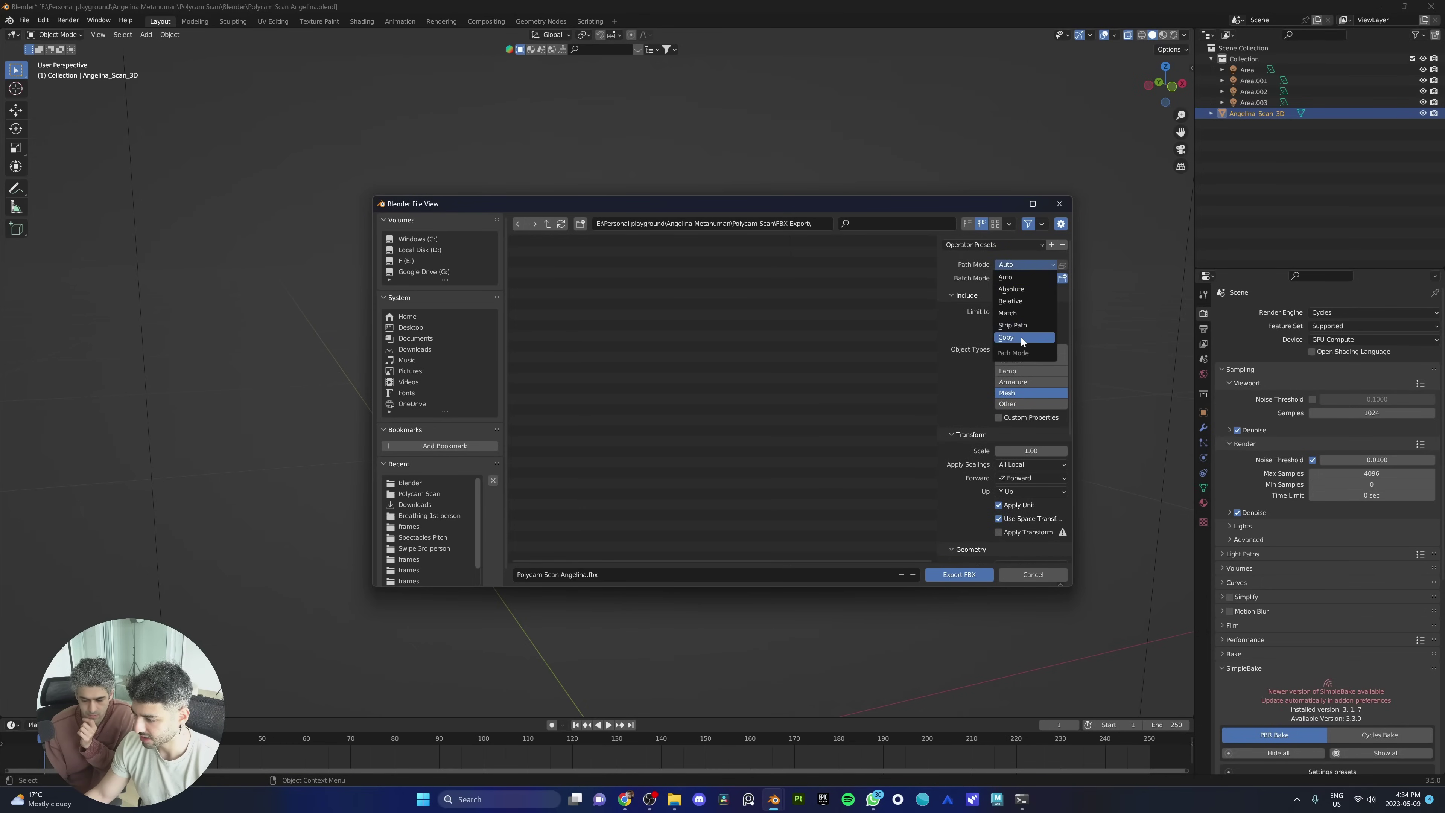
{"action": "left_click", "coordinate": [1020, 338]}
{"action": "left_click", "coordinate": [1062, 267]}
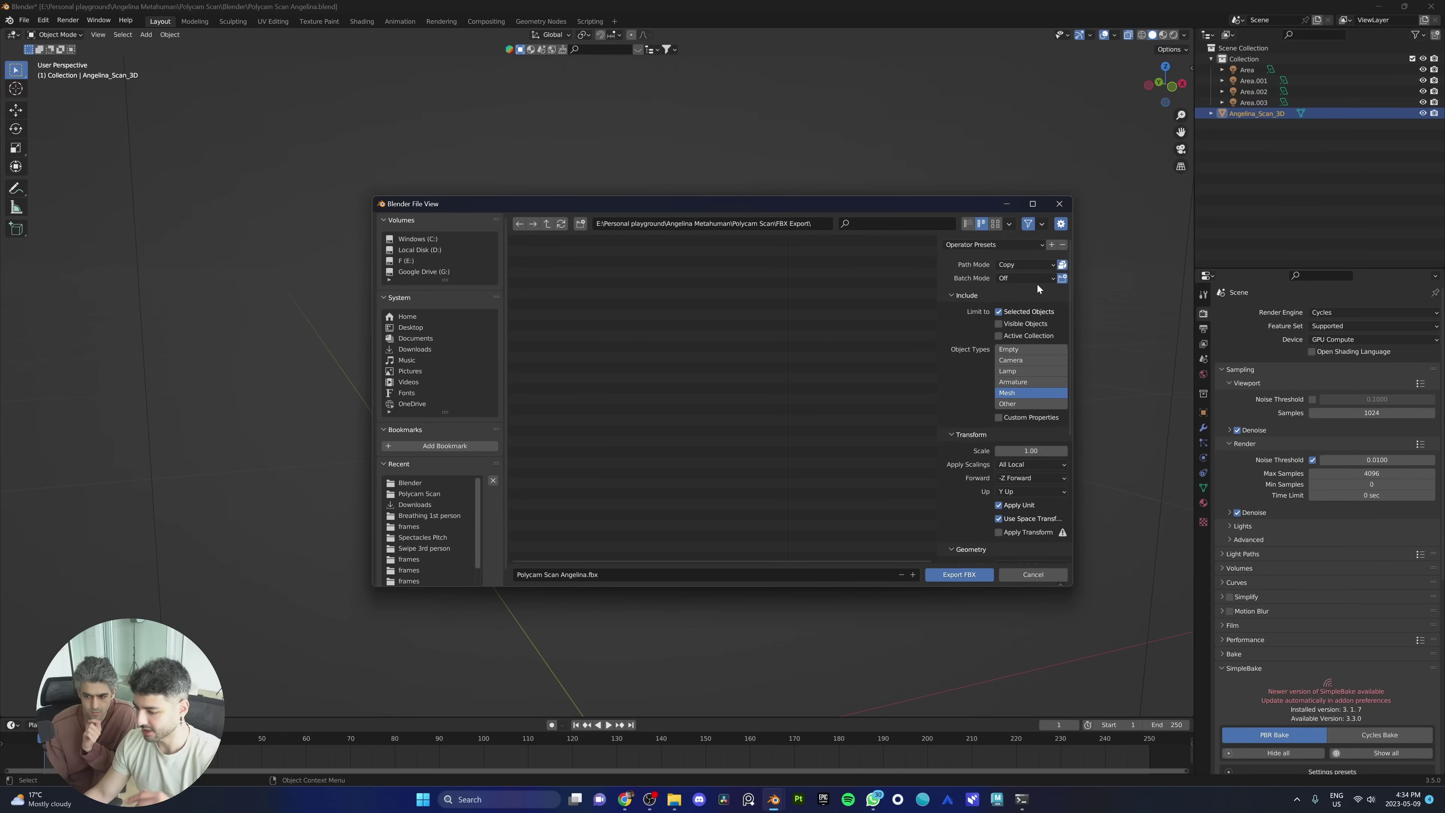
{"action": "left_click", "coordinate": [960, 572]}
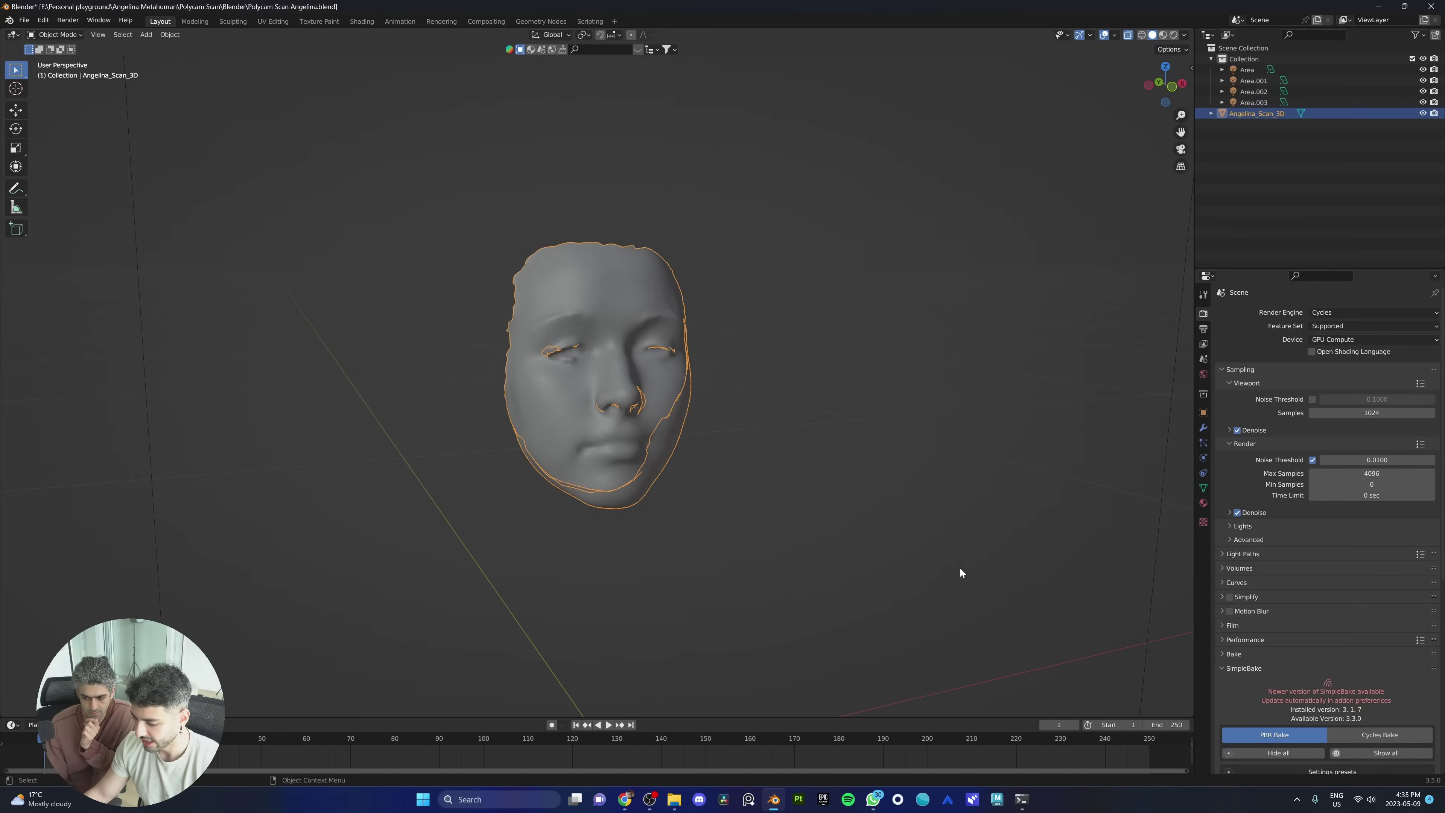
Step: Save the Blender file, then close Blender and WhatsApp
{"action": "key", "text": "ctrl+s"}
{"action": "left_click", "coordinate": [691, 414]}
{"action": "key", "text": "alt+F4"}
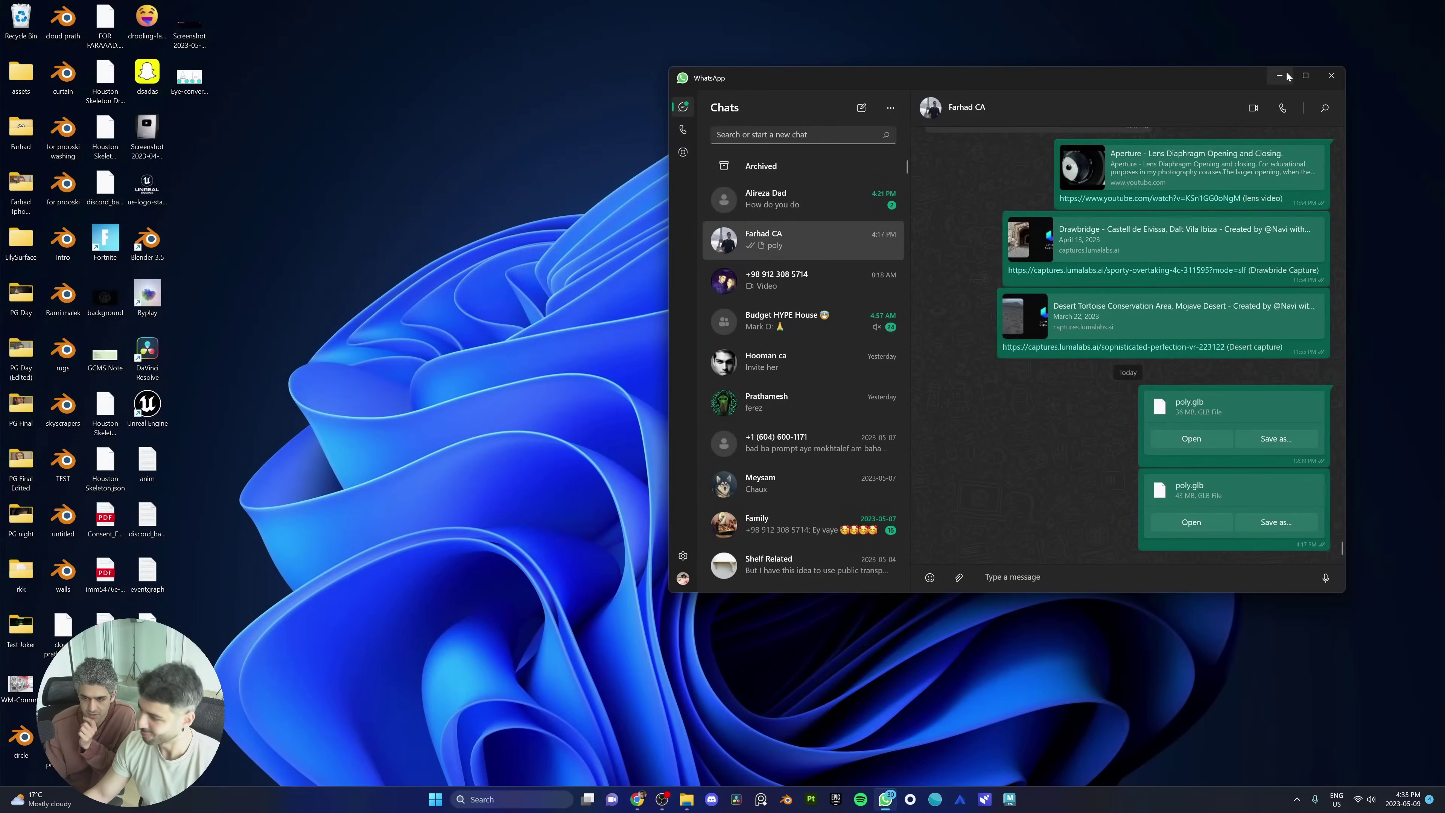
{"action": "key", "text": "alt+F4"}
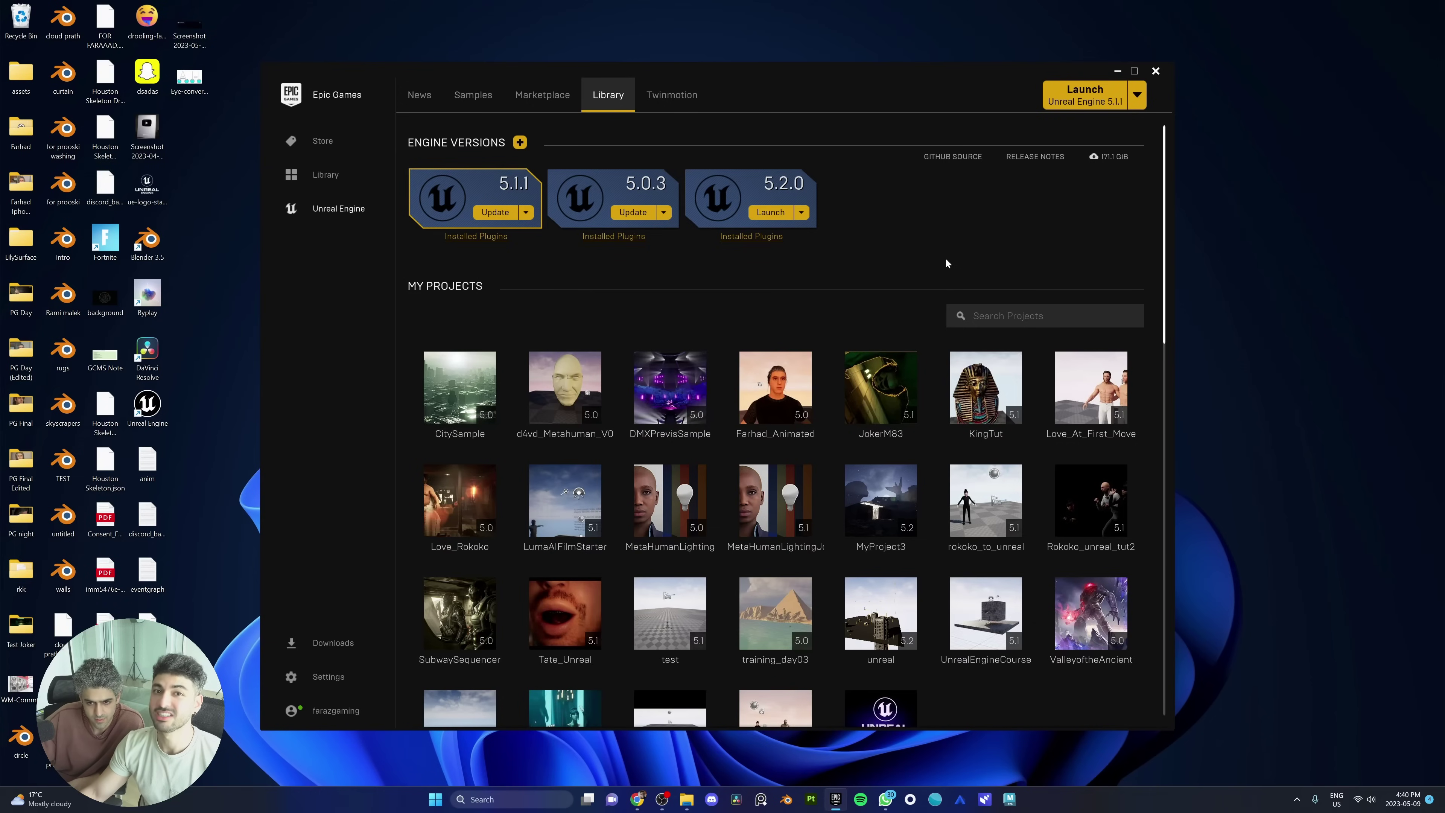
Step: Create a project from the MetaHumans sample in the Launcher Vault and choose its engine version
{"action": "scroll", "coordinate": [805, 272], "scroll_direction": "down", "scroll_amount": 8}
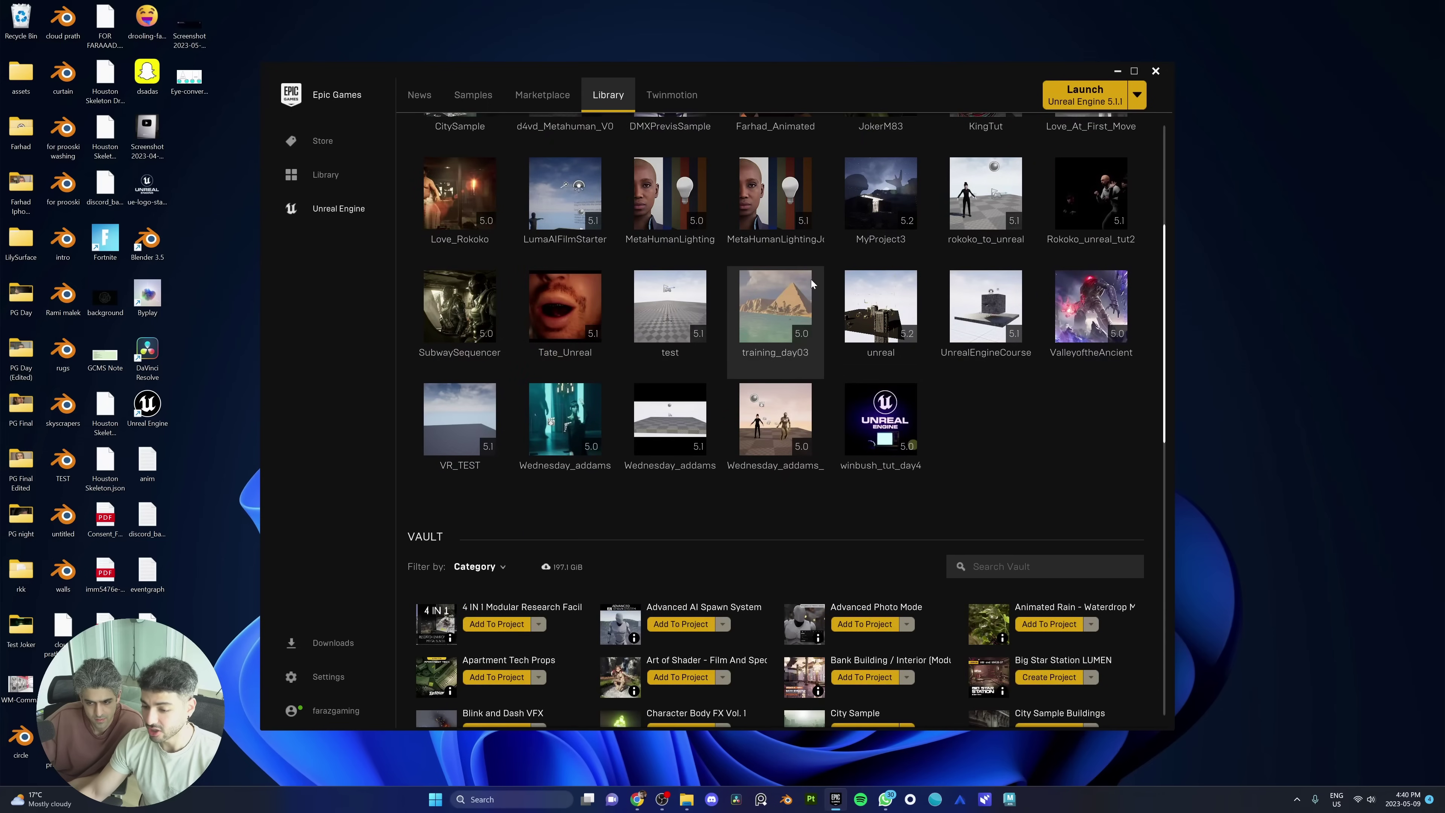
{"action": "scroll", "coordinate": [806, 274], "scroll_direction": "down", "scroll_amount": 10}
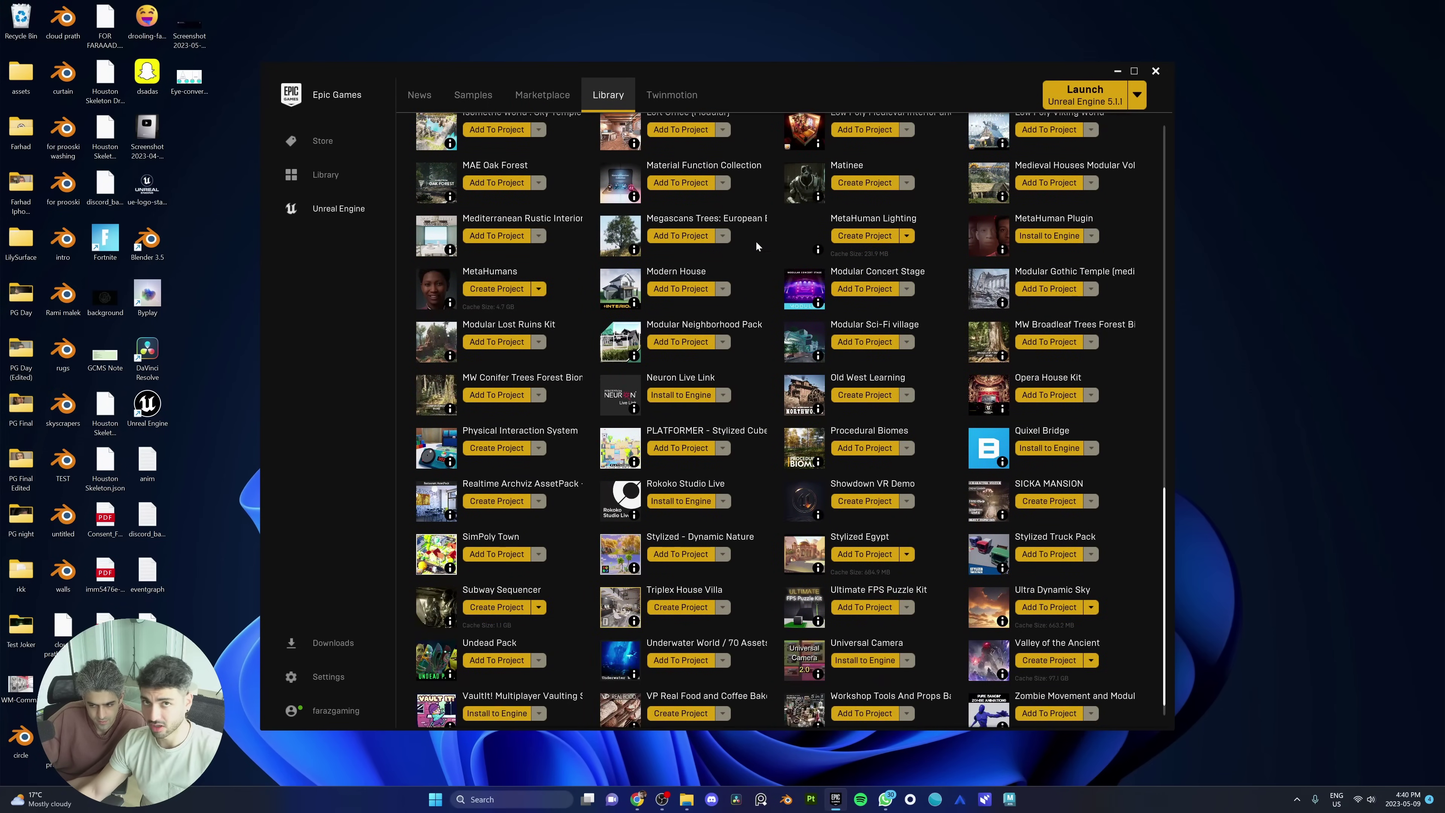
{"action": "scroll", "coordinate": [760, 245], "scroll_direction": "up", "scroll_amount": 3}
{"action": "scroll", "coordinate": [597, 227], "scroll_direction": "down", "scroll_amount": 4}
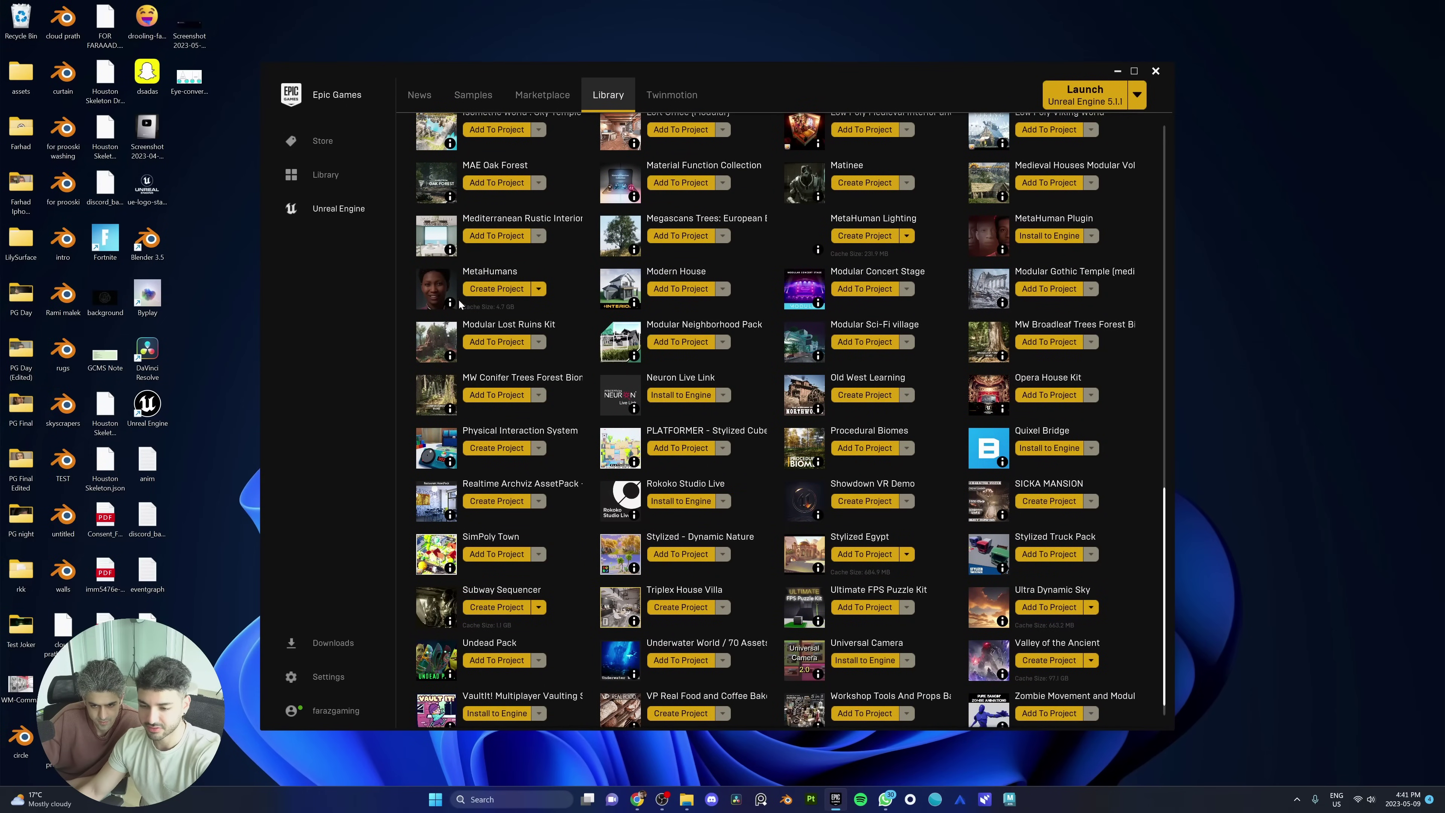
{"action": "left_click", "coordinate": [516, 291]}
{"action": "left_click", "coordinate": [752, 411]}
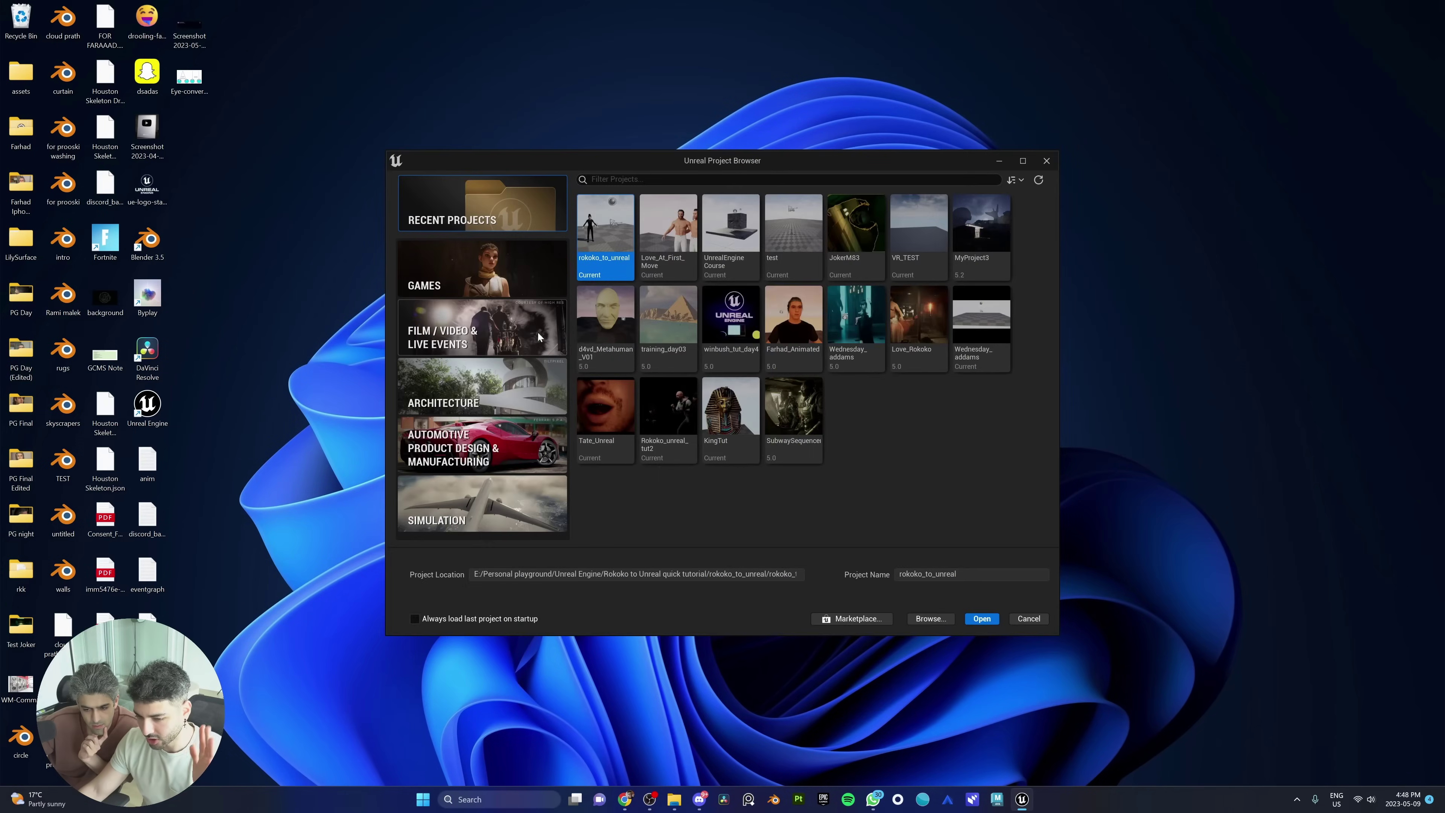
Step: Create a Film / Video & Live Events project named Angelina_Metahuman with Raytracing enabled
{"action": "left_click", "coordinate": [509, 333]}
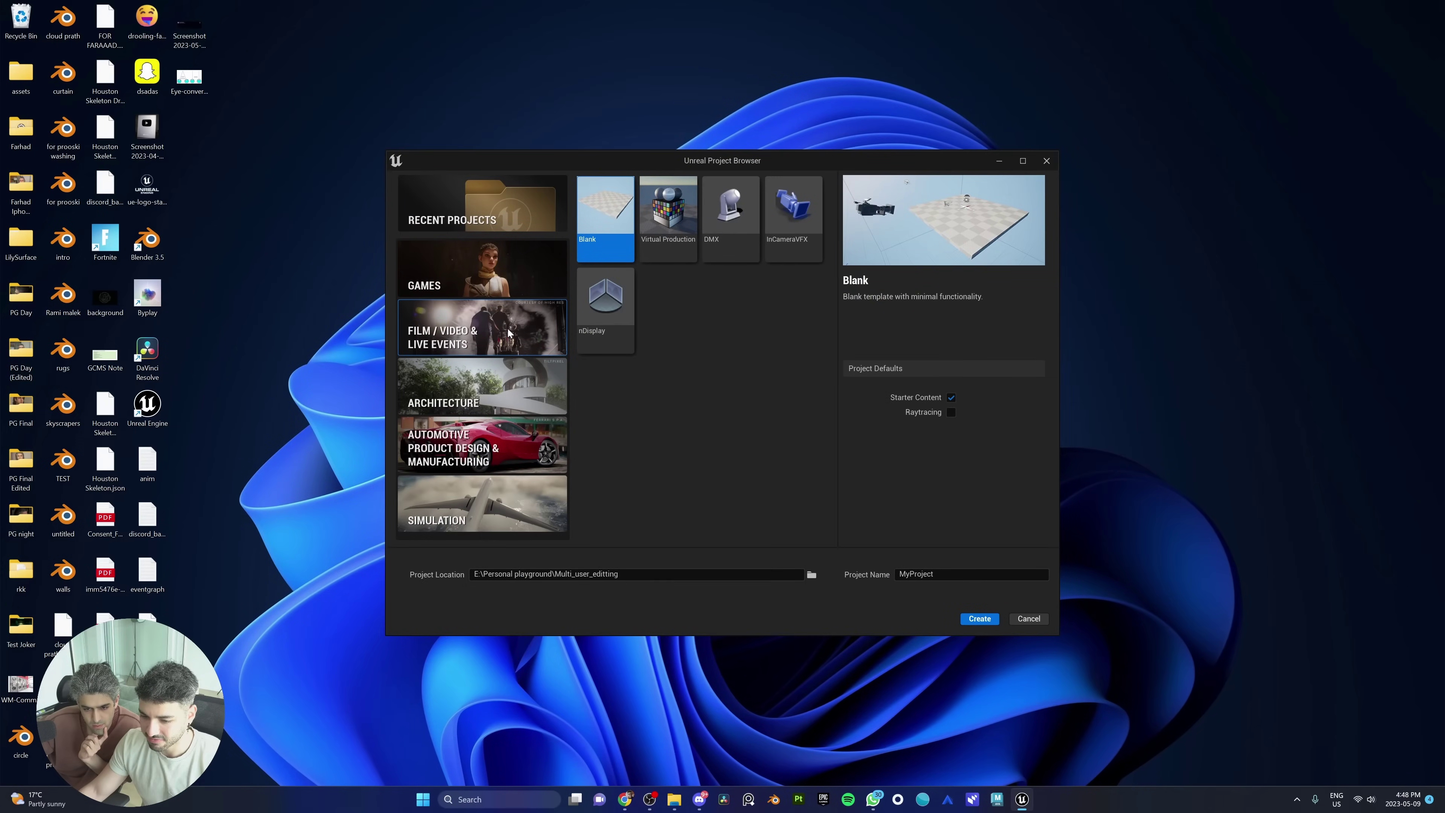
{"action": "left_click", "coordinate": [950, 412]}
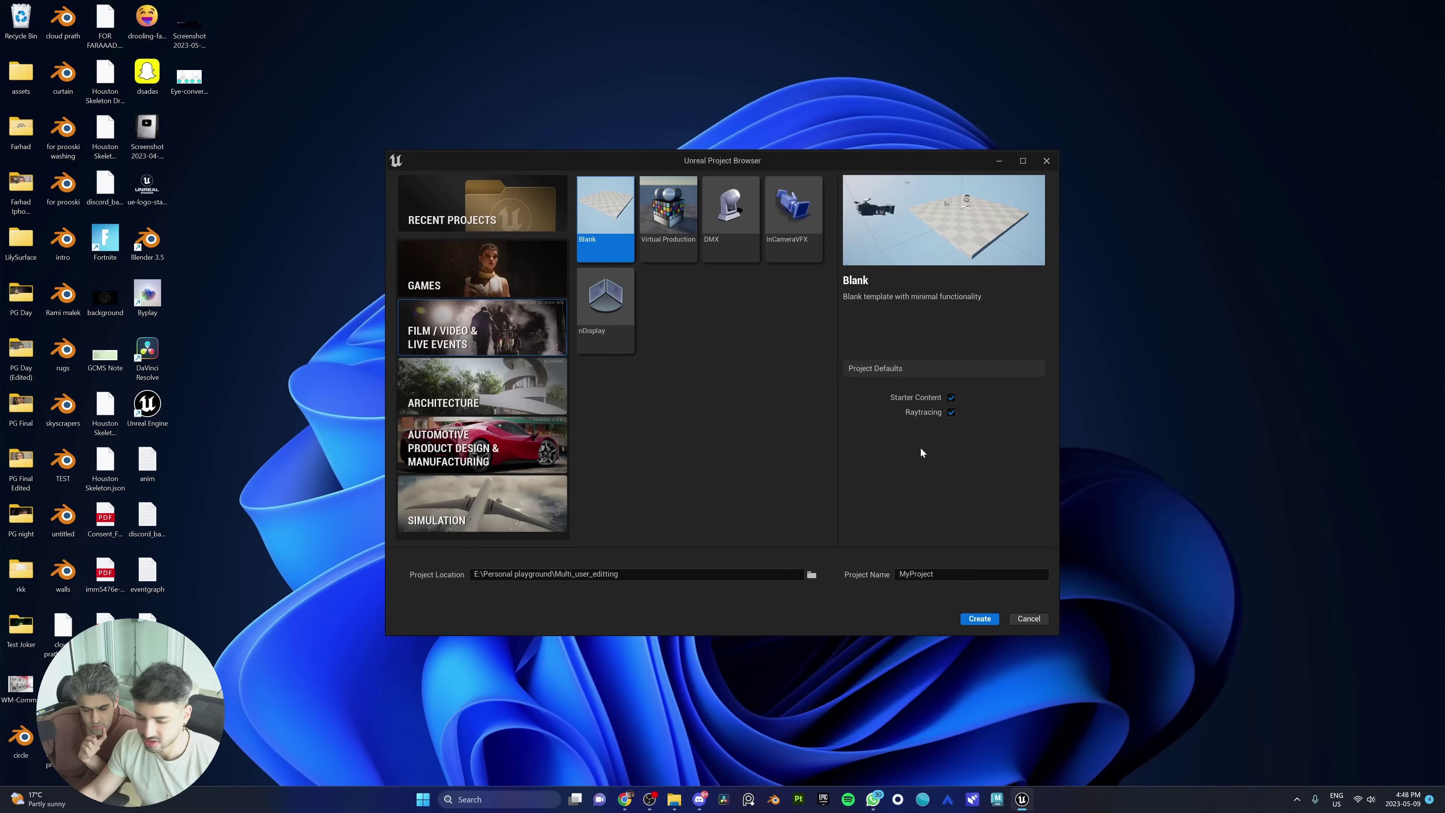
{"action": "left_click", "coordinate": [811, 576]}
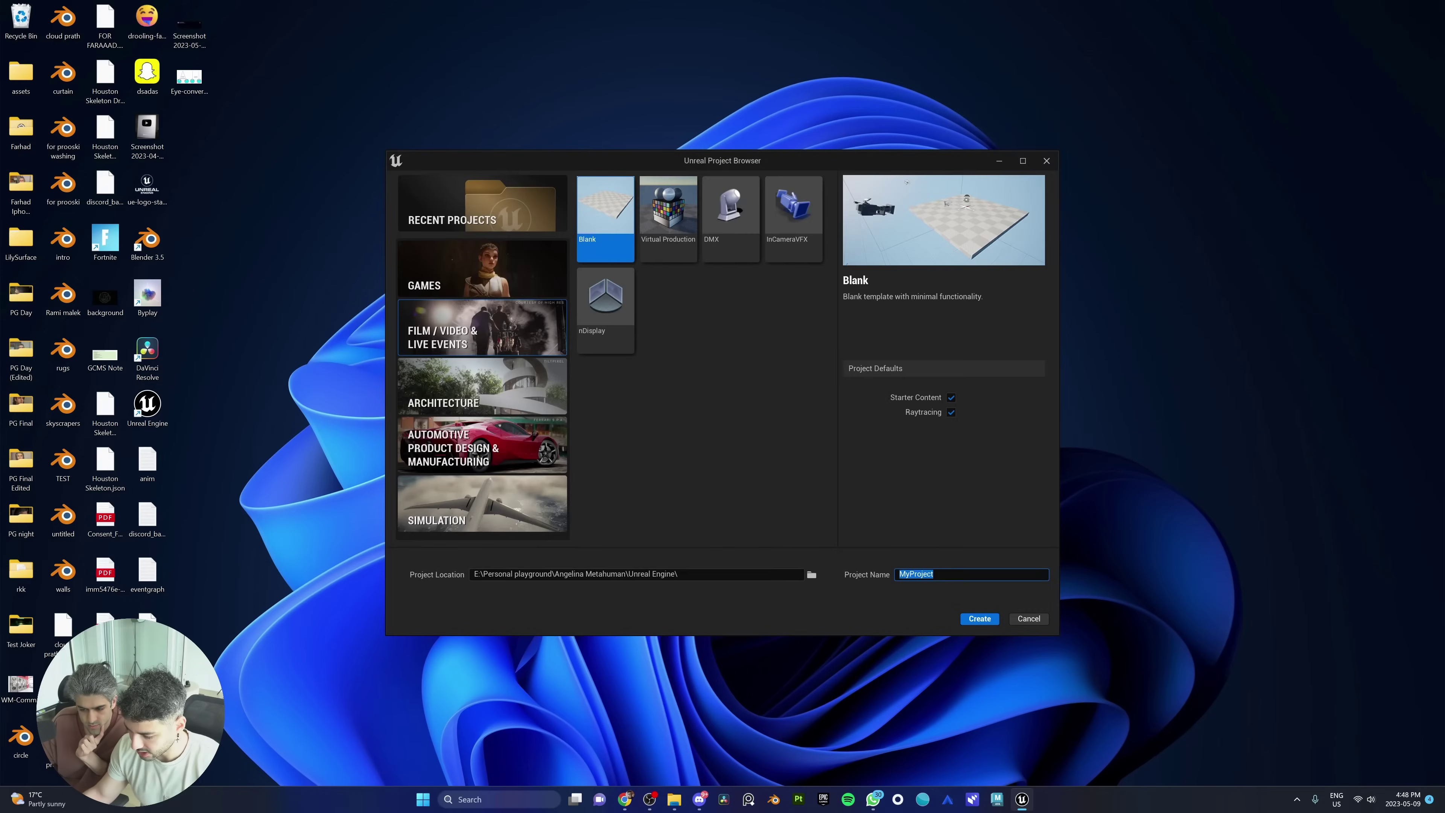
{"action": "type", "text": "Angelina_Metahuman"}
{"action": "left_click", "coordinate": [979, 619]}
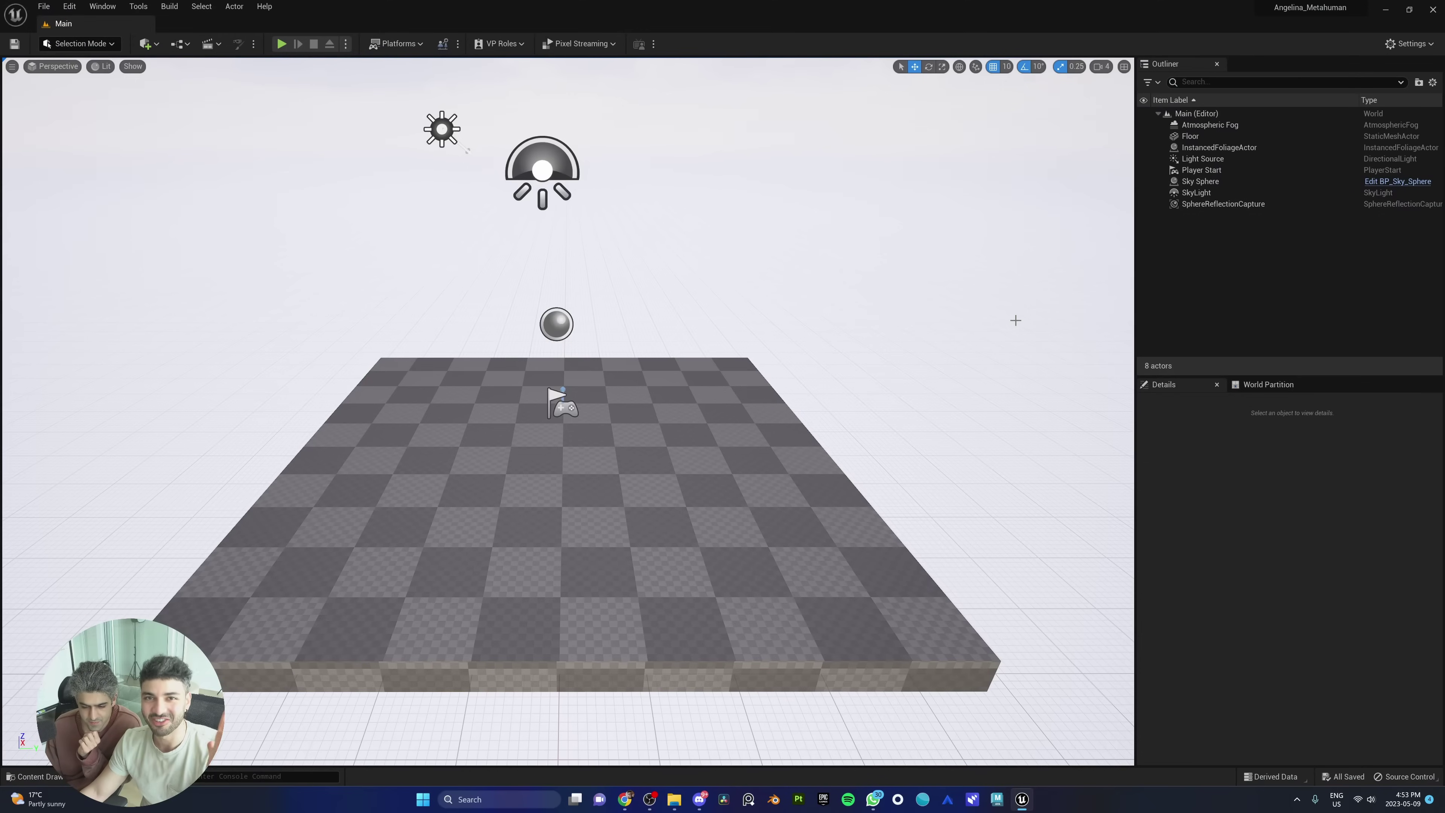
Step: Enable the experimental MetaHuman plugin, restart the editor, and open the Content Drawer
{"action": "left_click", "coordinate": [69, 6]}
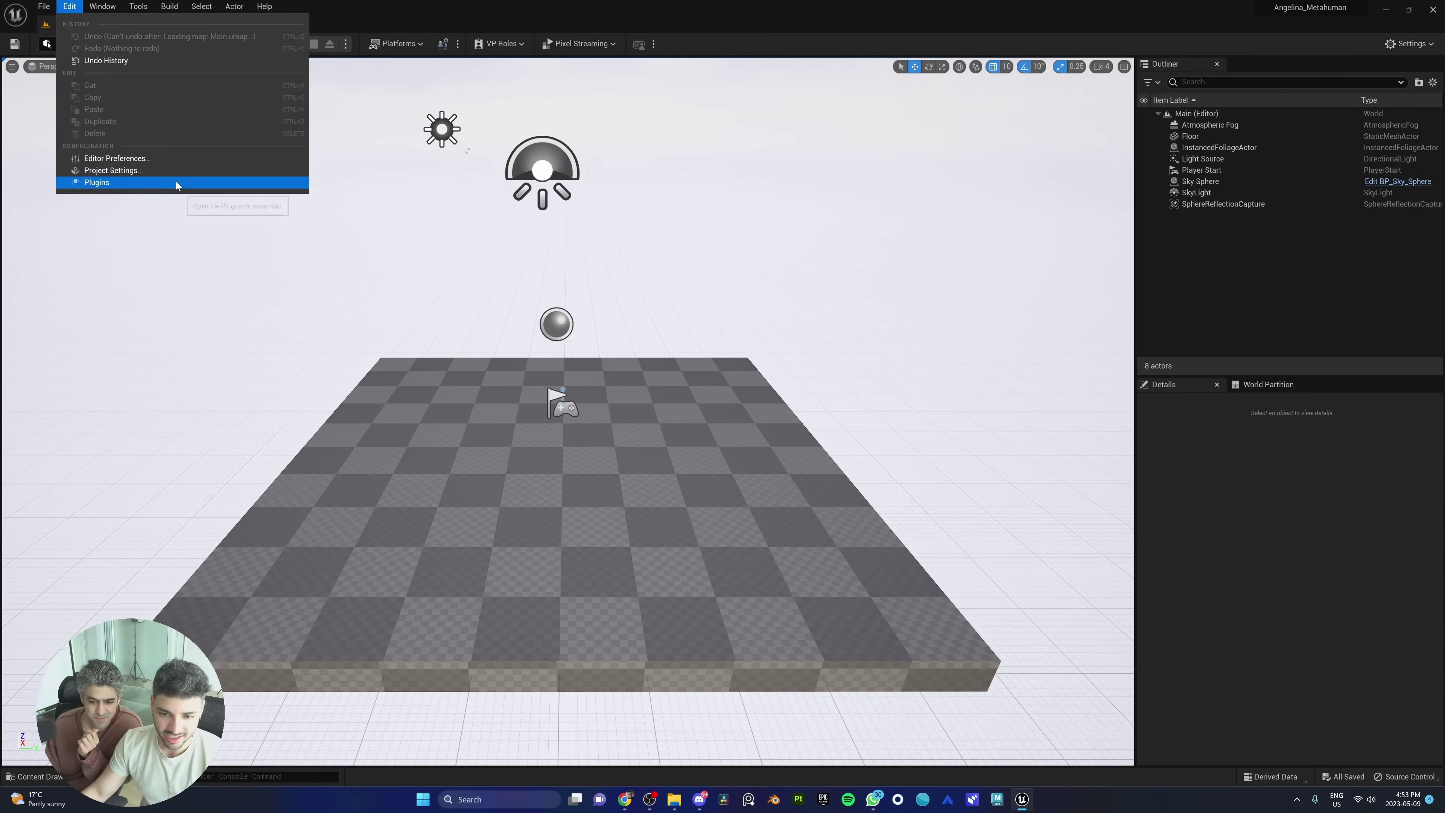
{"action": "left_click", "coordinate": [96, 183]}
{"action": "type", "text": "metahuman"}
{"action": "left_click", "coordinate": [422, 196]}
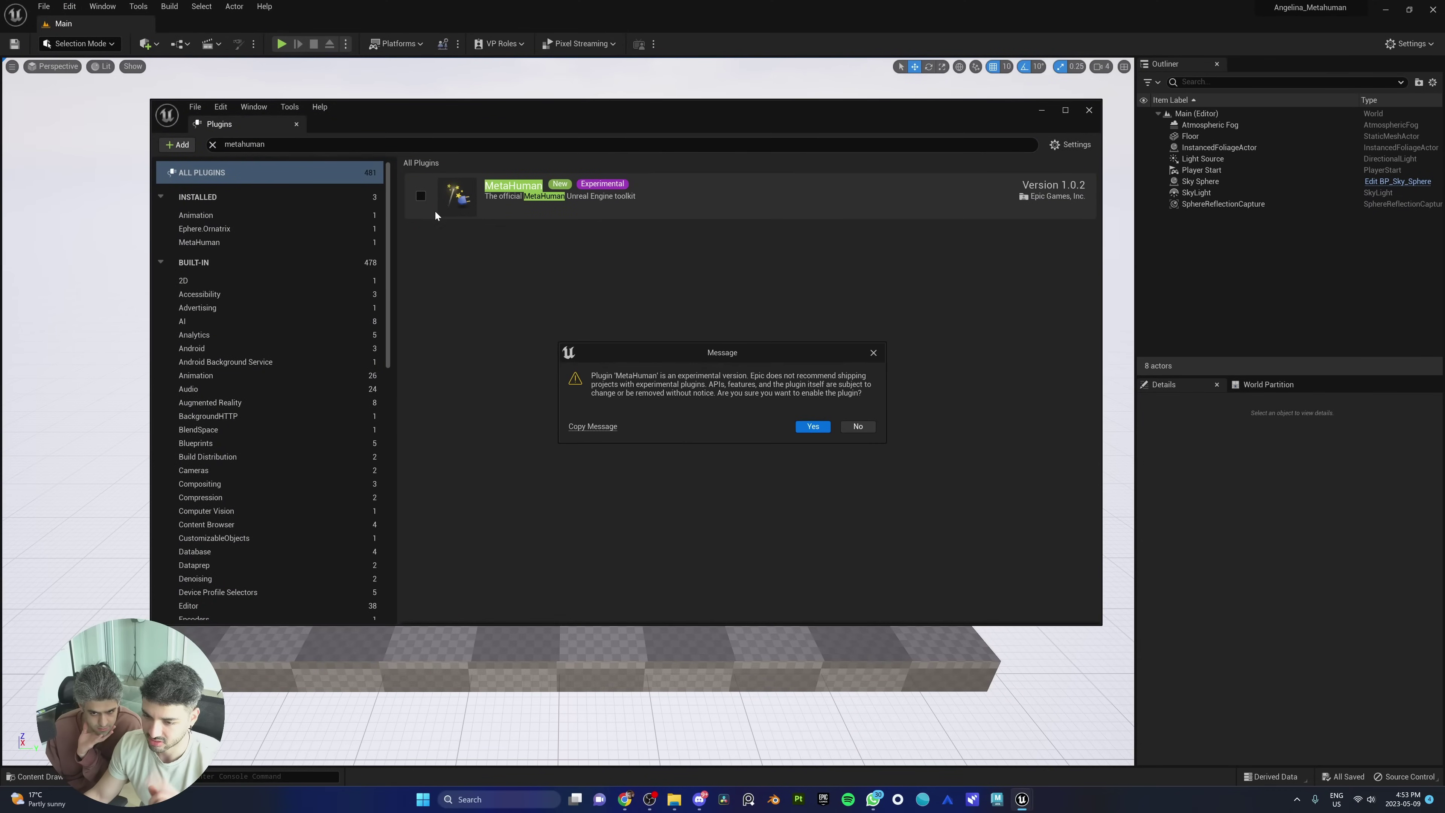
{"action": "left_click", "coordinate": [811, 427]}
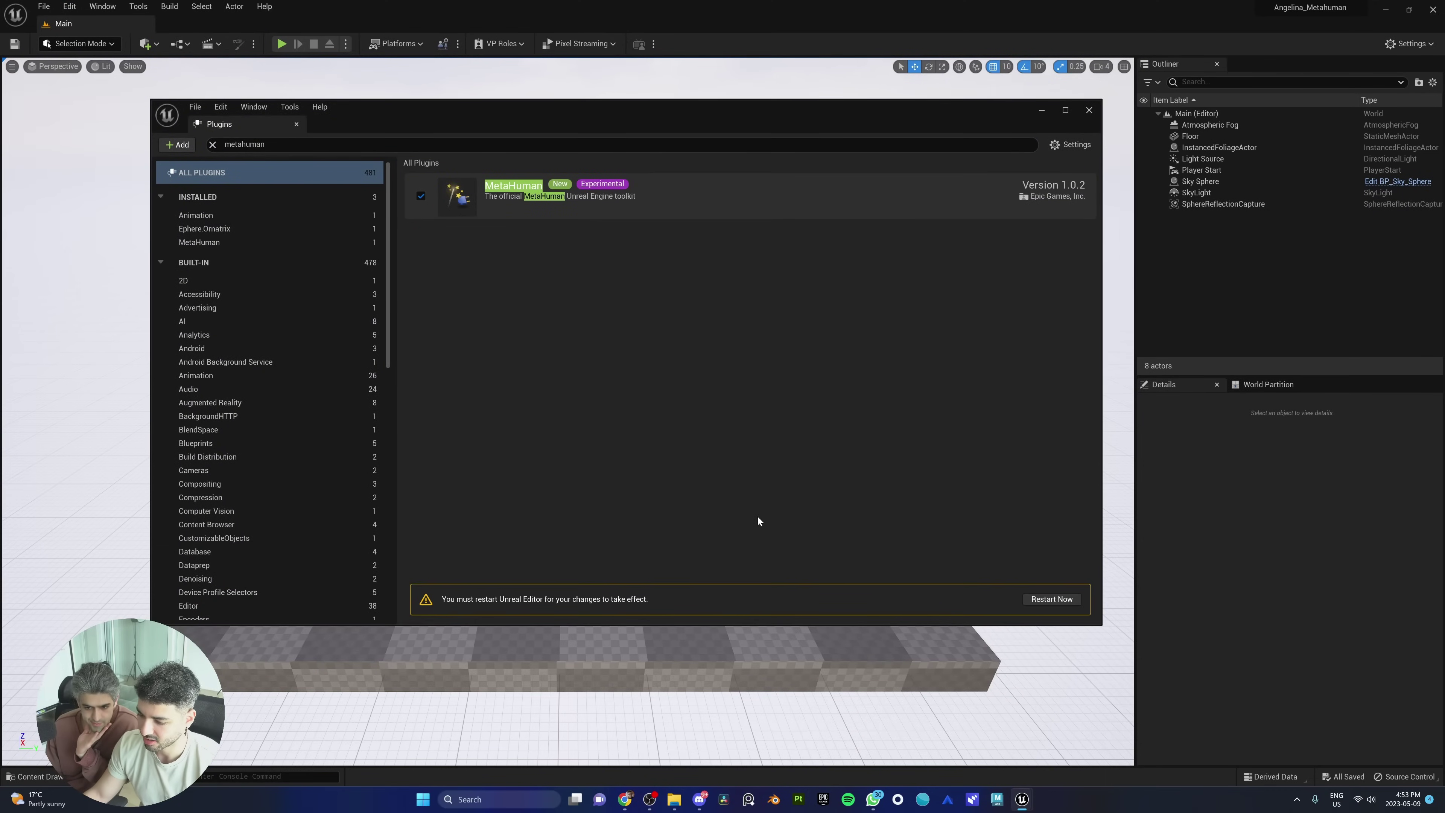
{"action": "left_click", "coordinate": [1035, 601]}
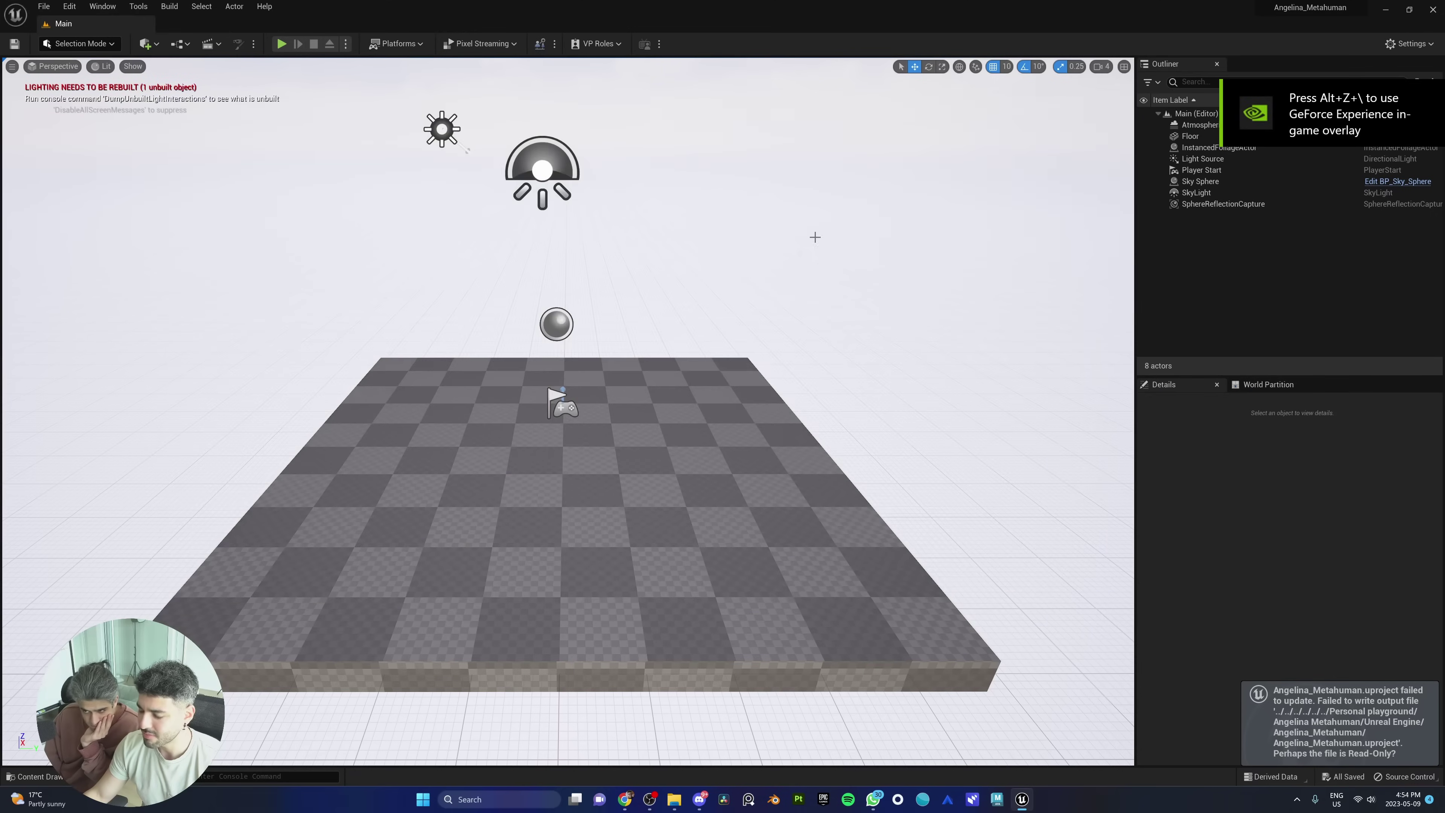
{"action": "mouse_move", "coordinate": [680, 358]}
{"action": "right_mouse_down"}
{"action": "mouse_move", "coordinate": [681, 340]}
{"action": "mouse_move", "coordinate": [662, 368]}
{"action": "right_mouse_up"}
{"action": "key", "text": "ctrl+space"}
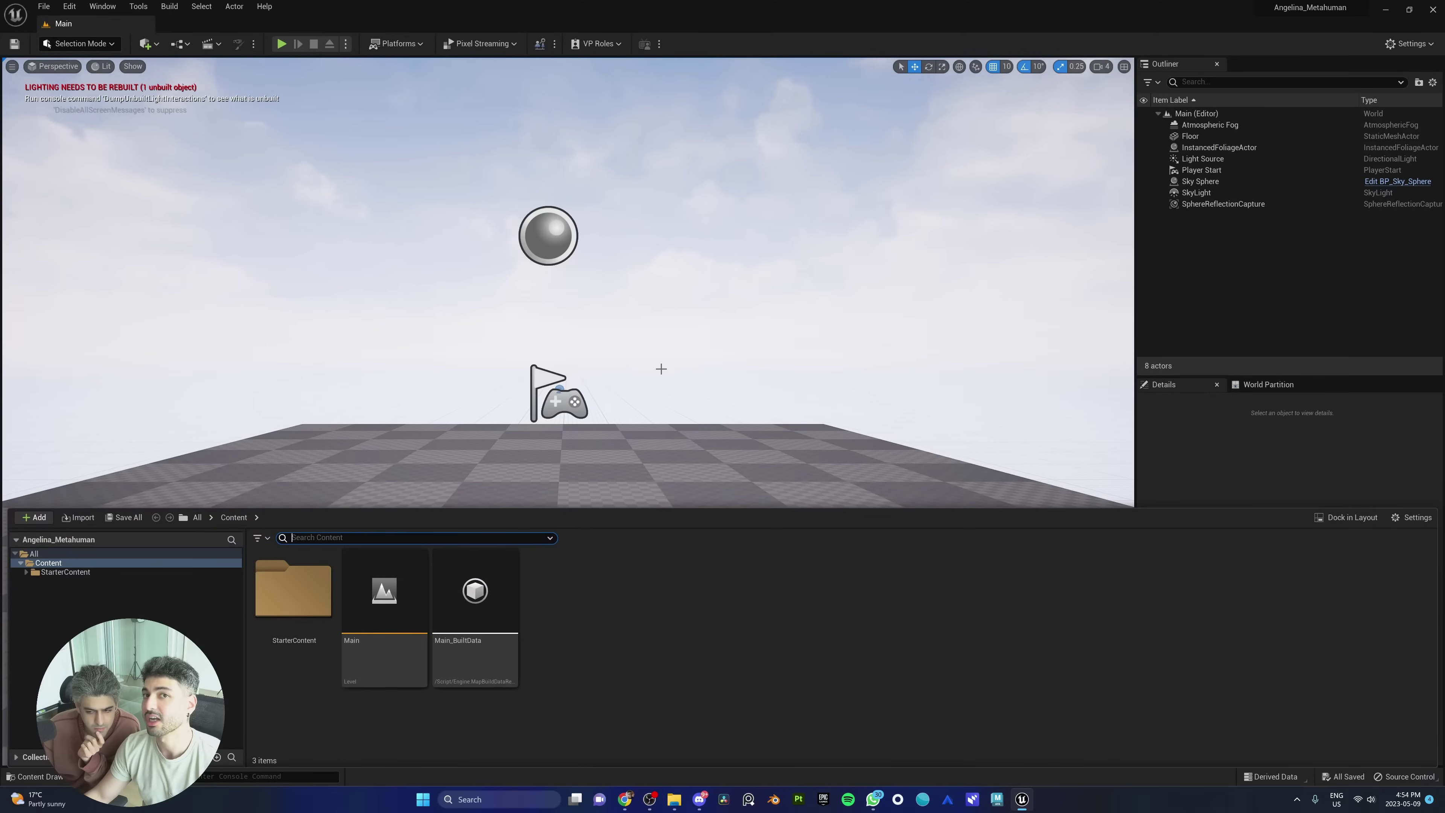
Step: Create a new folder named 3D_Scan under Content
{"action": "right_click", "coordinate": [54, 563]}
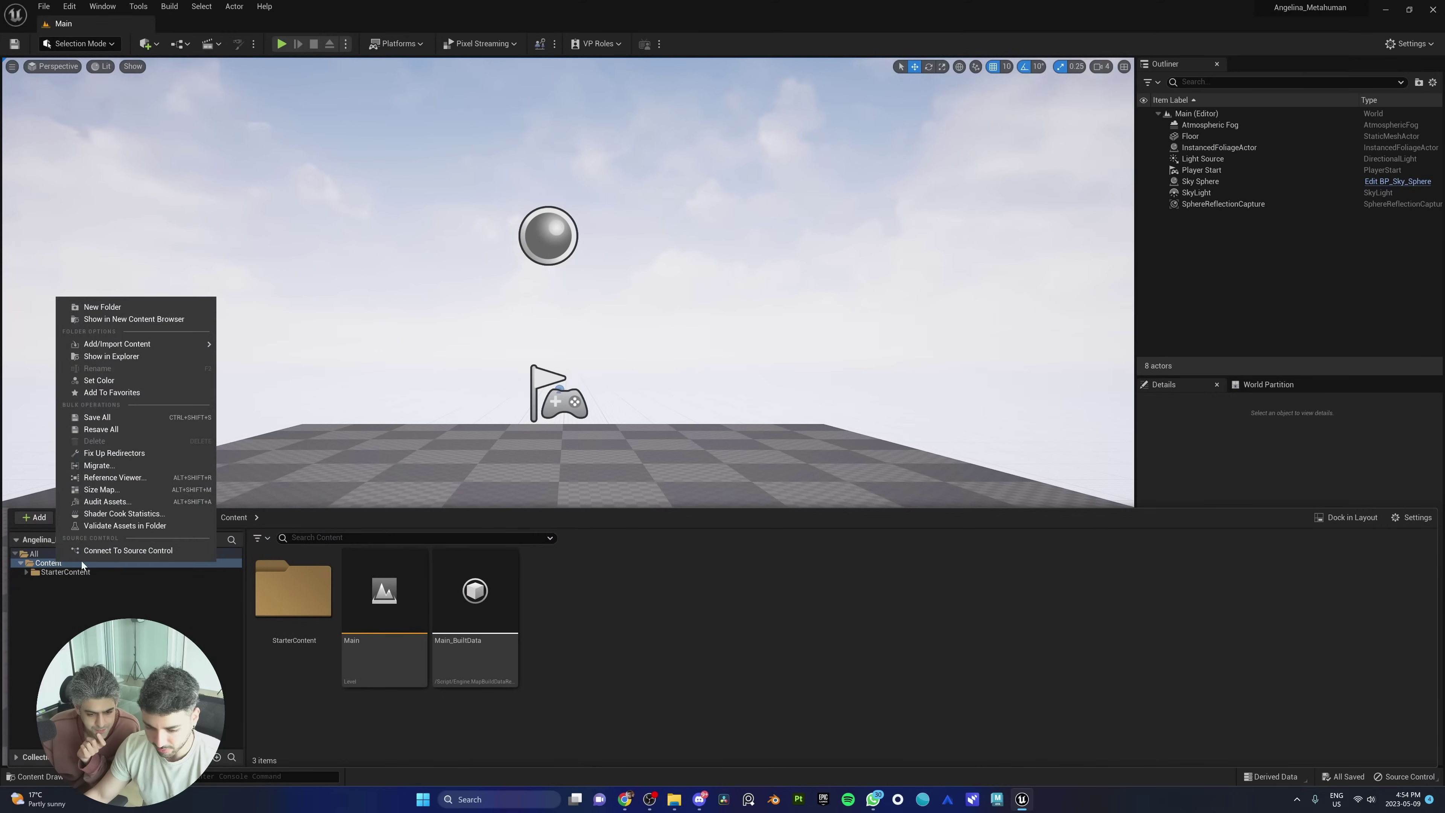
{"action": "left_click", "coordinate": [120, 306]}
{"action": "type", "text": "3"}
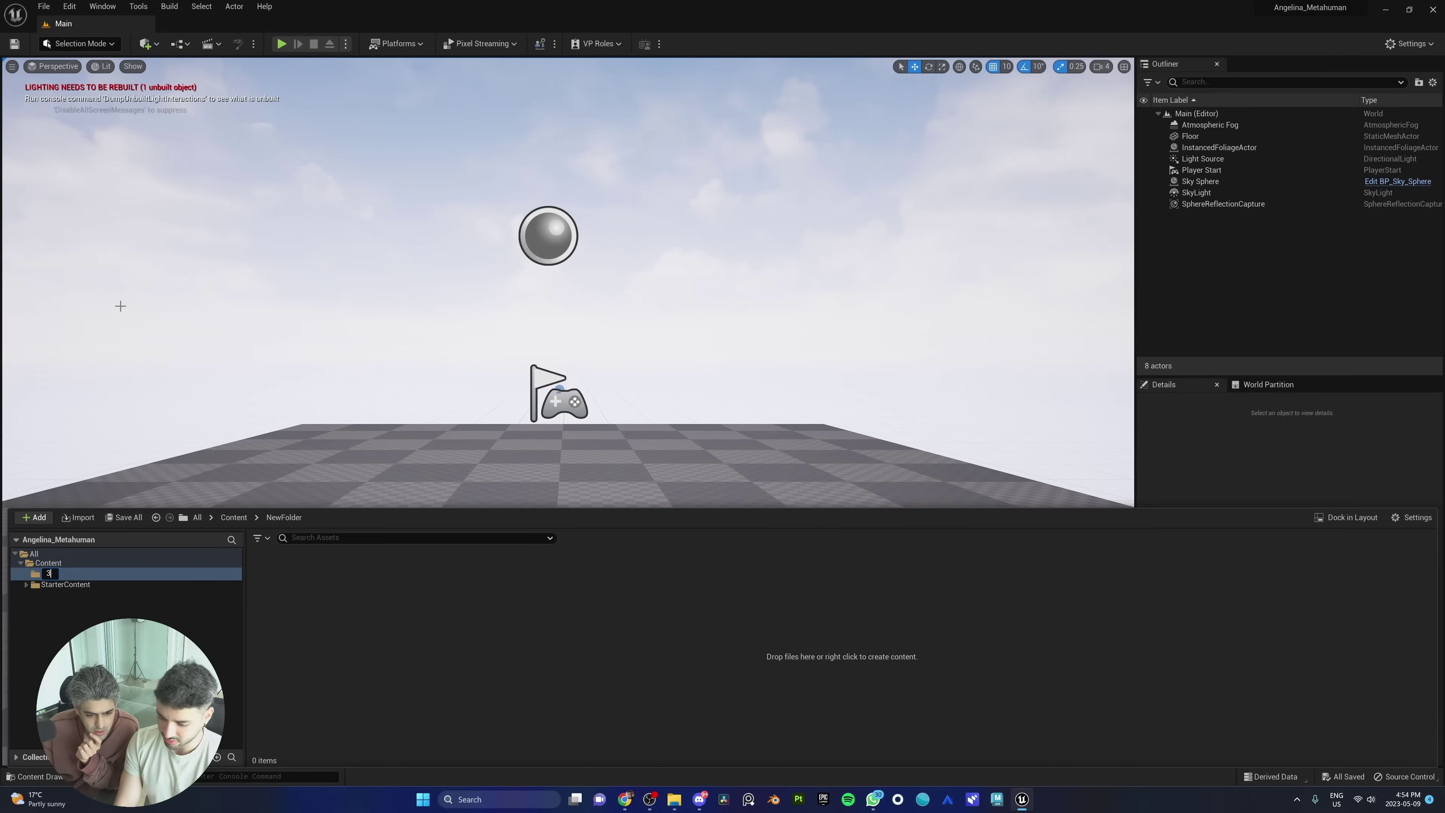
{"action": "type", "text": "D_Scan"}
{"action": "key", "text": "Return"}
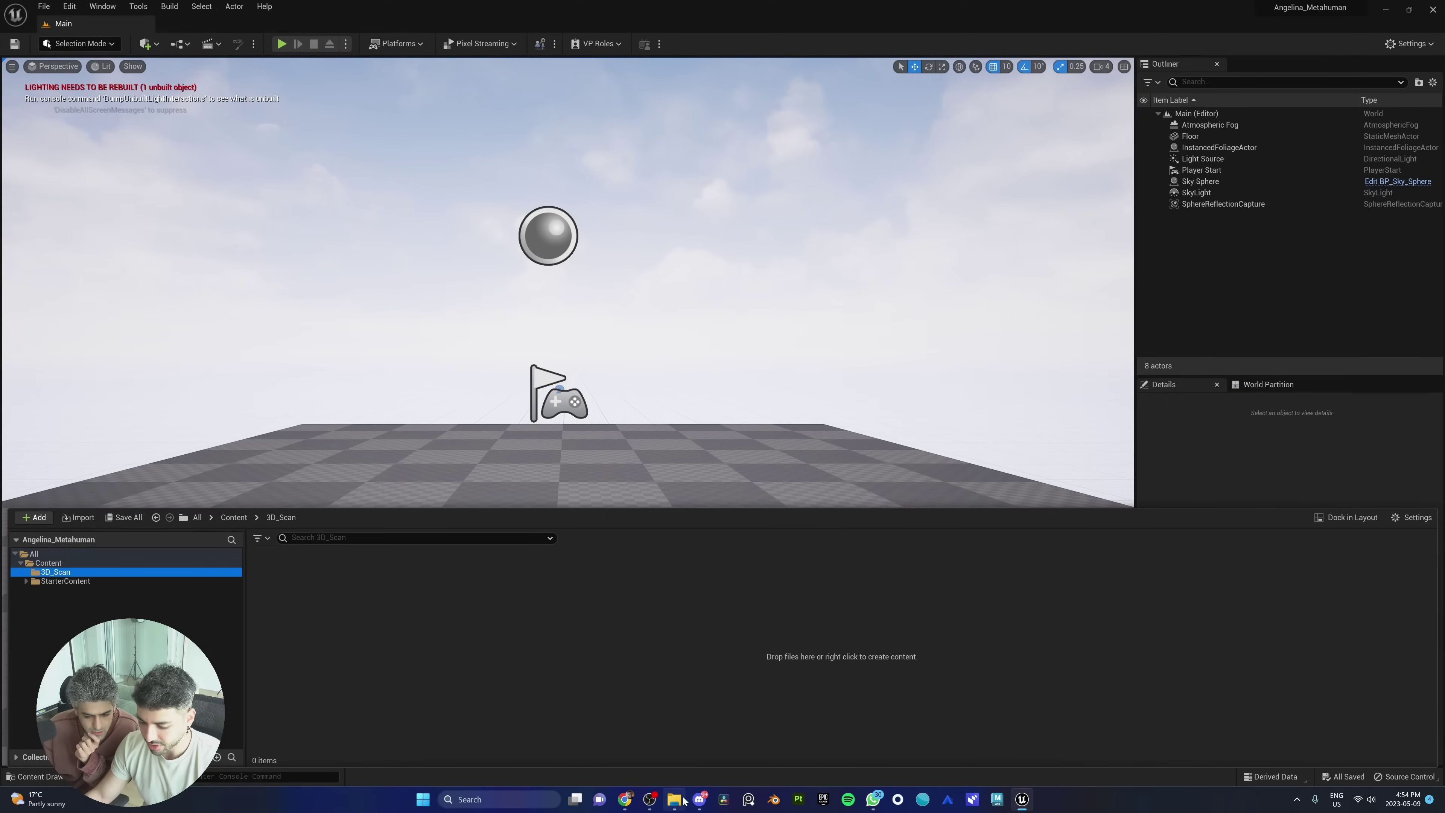
Step: Import the Polycam scan FBX from the FBX Export folder into 3D_Scan with Import All
{"action": "left_click", "coordinate": [674, 799]}
{"action": "double_click", "coordinate": [615, 14]}
{"action": "left_click", "coordinate": [1047, 205]}
{"action": "left_click_drag", "start_coordinate": [958, 247], "coordinate": [566, 617]}
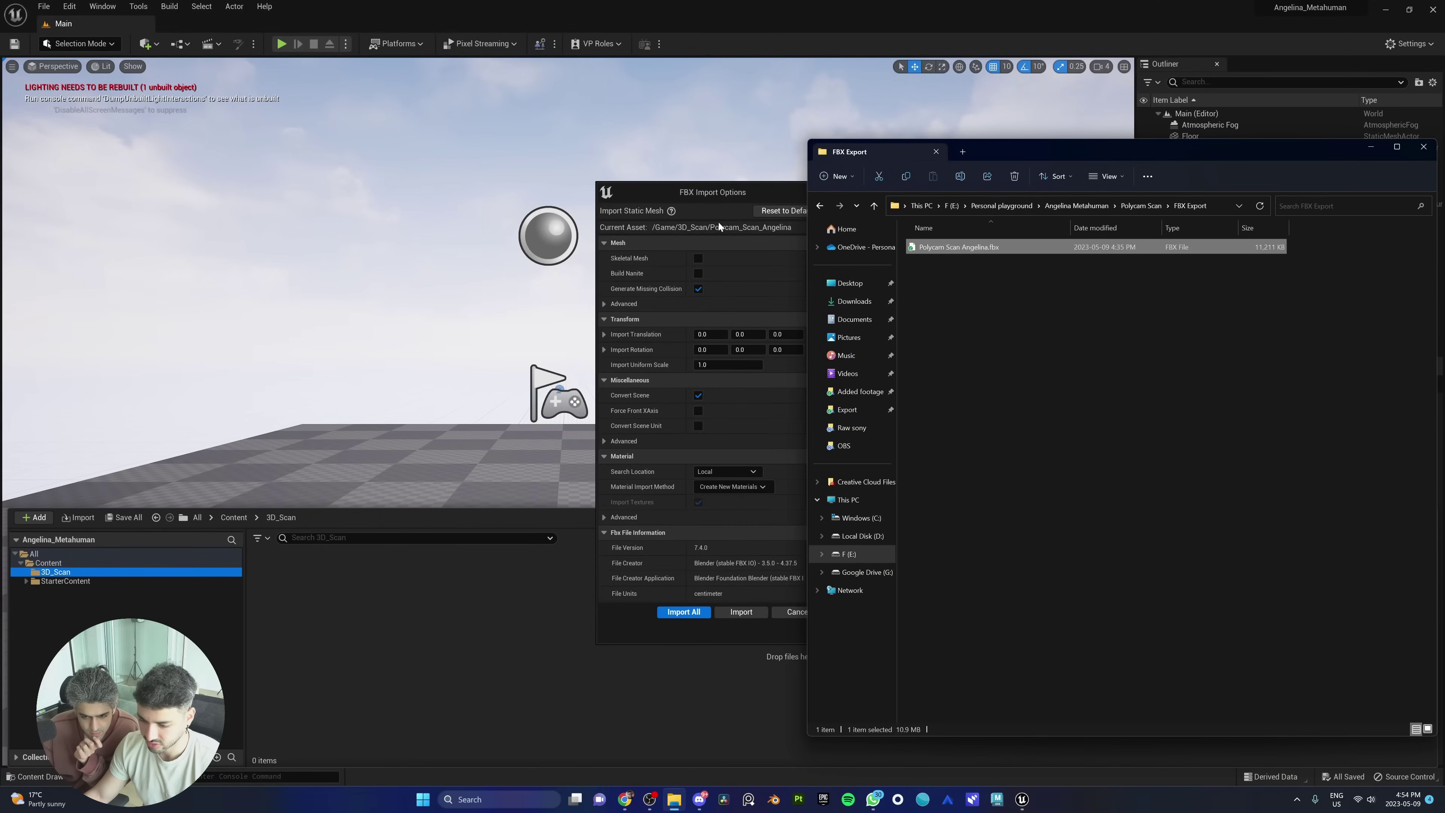
{"action": "left_click", "coordinate": [713, 191]}
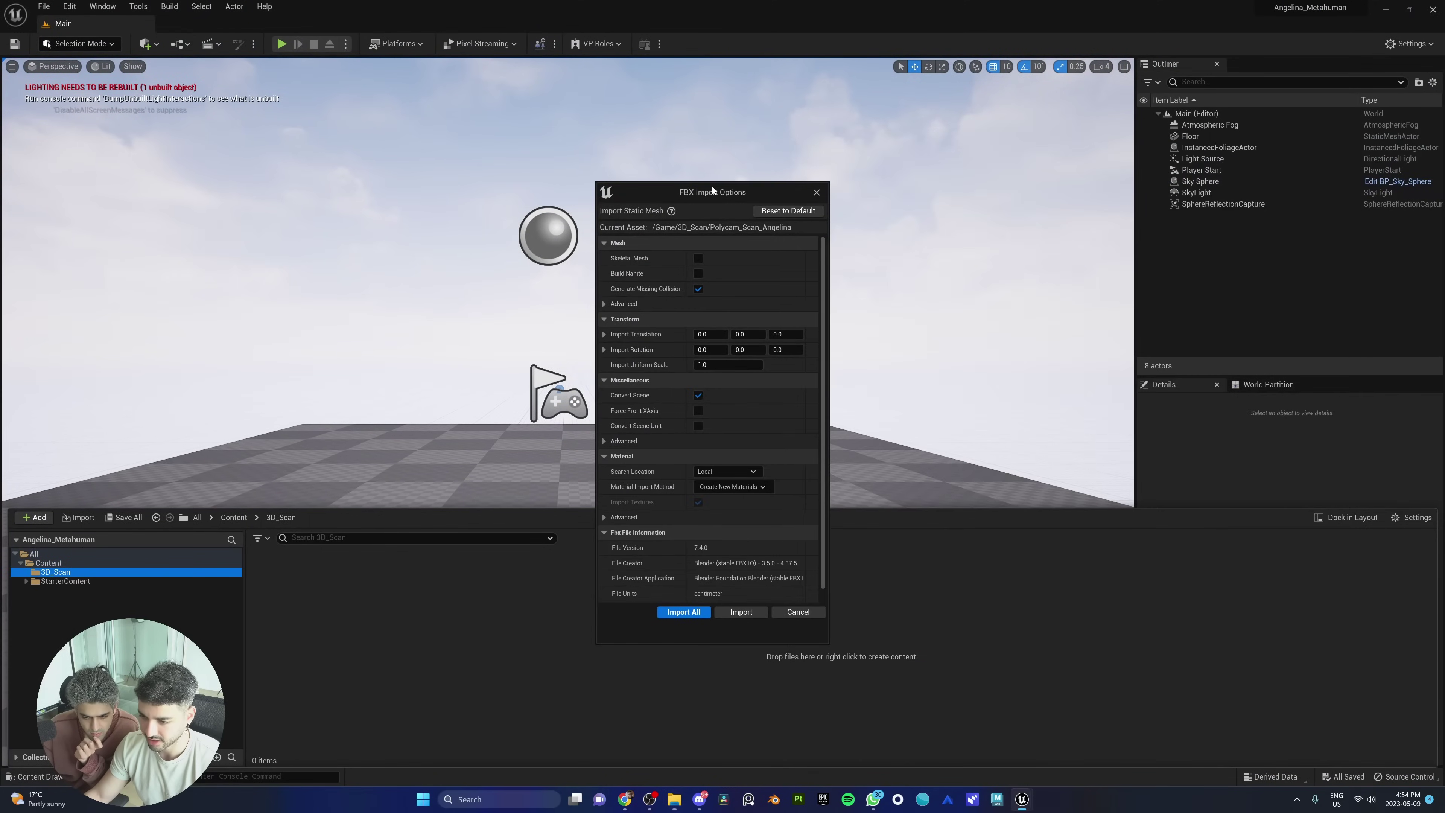
{"action": "left_click", "coordinate": [684, 611]}
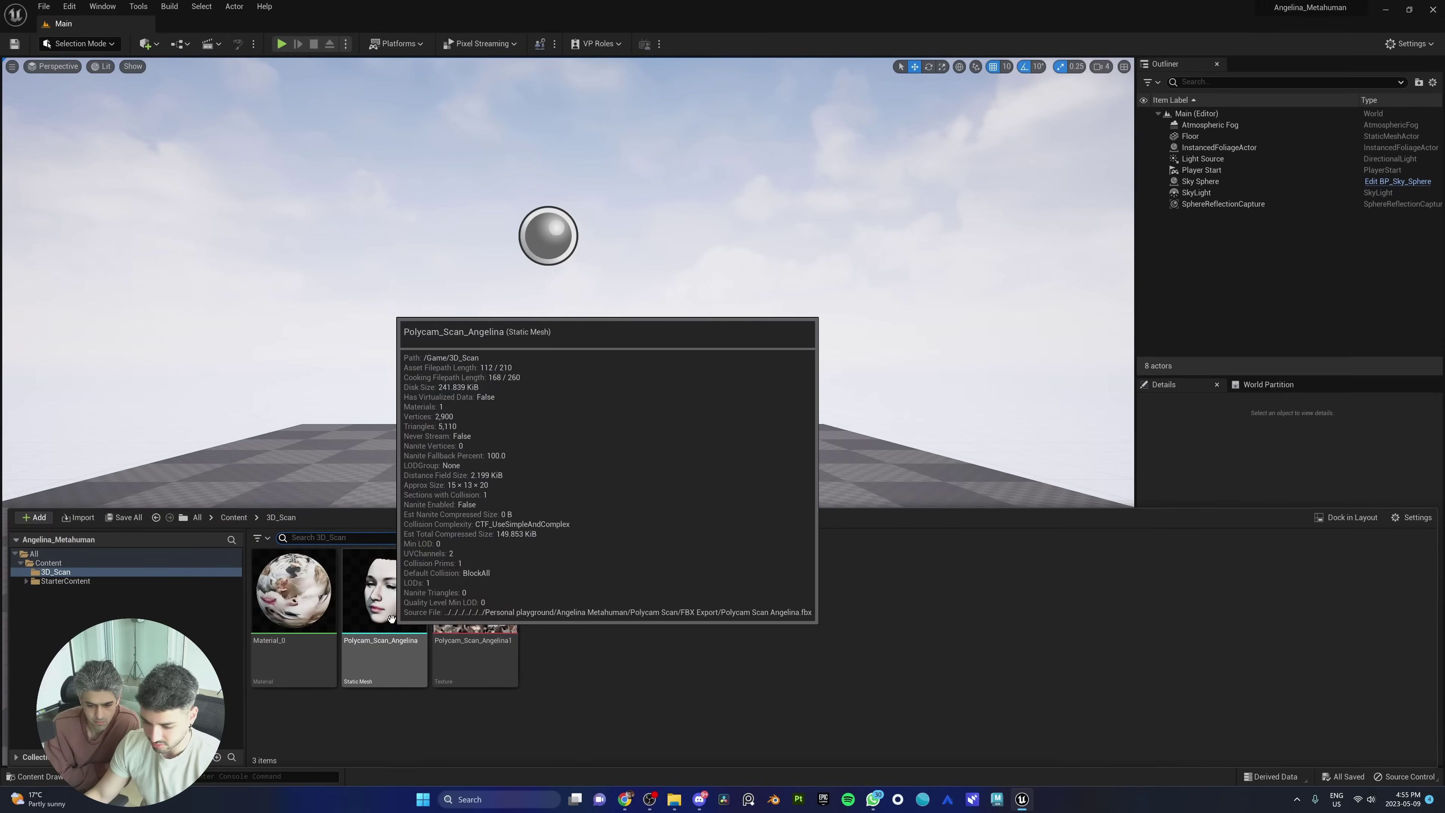
Step: Place the scan mesh in the level, then scale and rotate it
{"action": "left_click_drag", "start_coordinate": [391, 618], "coordinate": [615, 526]}
{"action": "key", "text": "r"}
{"action": "key", "text": "e"}
Step: Create a MetaHuman Identity named Angelina_MH, save all, and open it for editing
{"action": "left_click", "coordinate": [37, 516]}
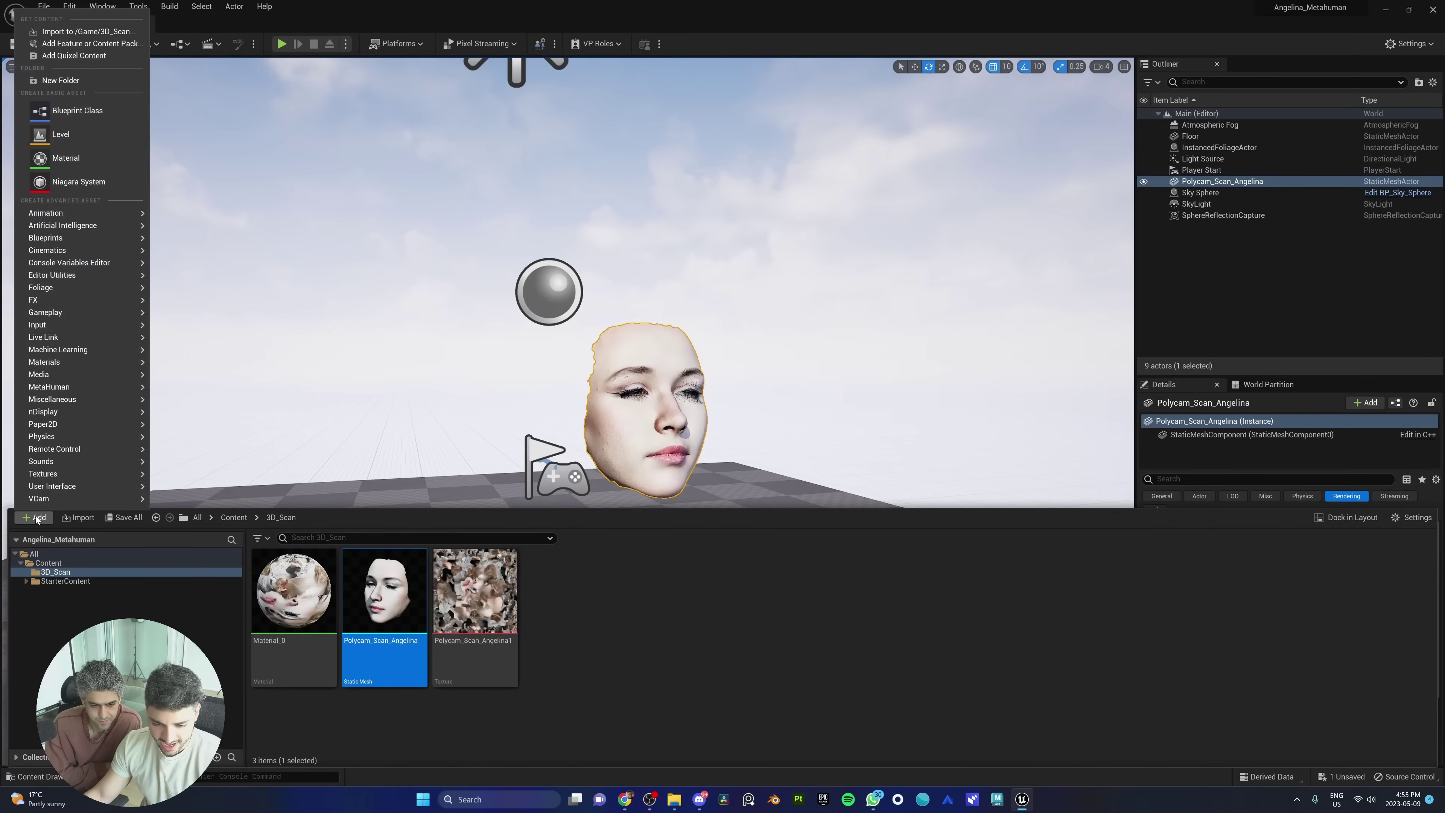
{"action": "type", "text": "metahuman"}
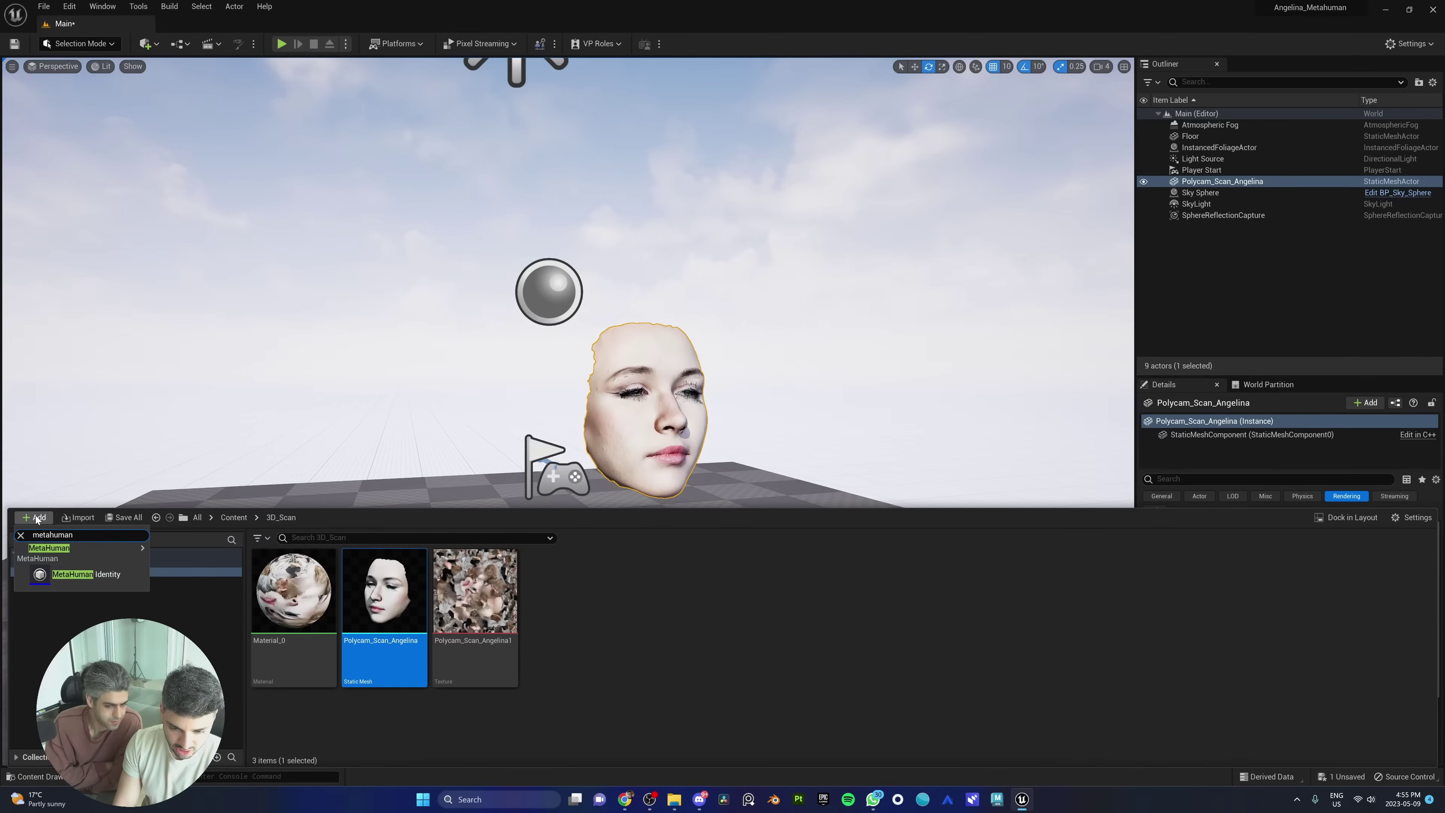
{"action": "left_click", "coordinate": [78, 575]}
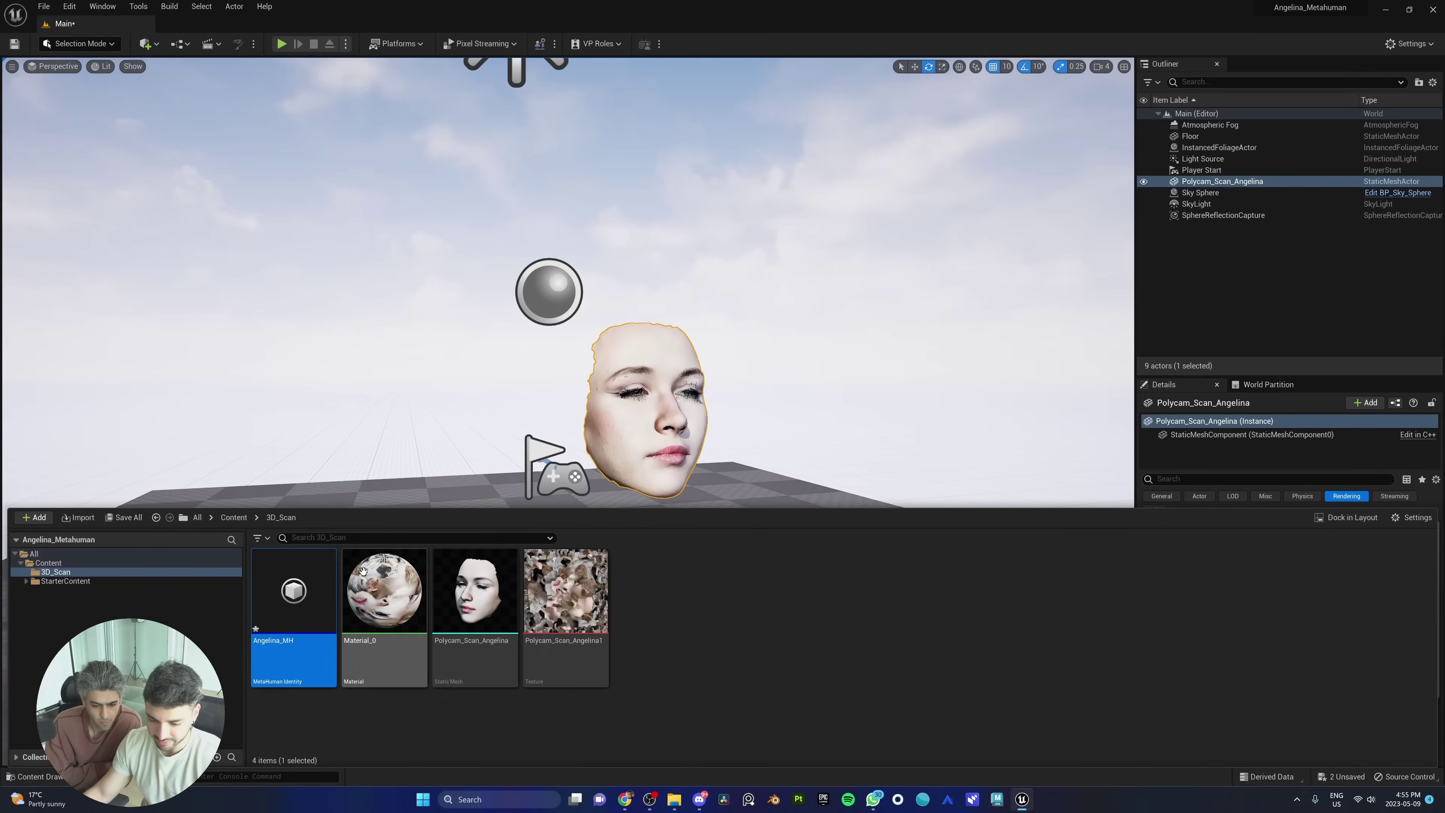
{"action": "type", "text": "Angelina_MH"}
{"action": "key", "text": "Return"}
{"action": "key", "text": "ctrl+shift+s"}
{"action": "key", "text": "Return"}
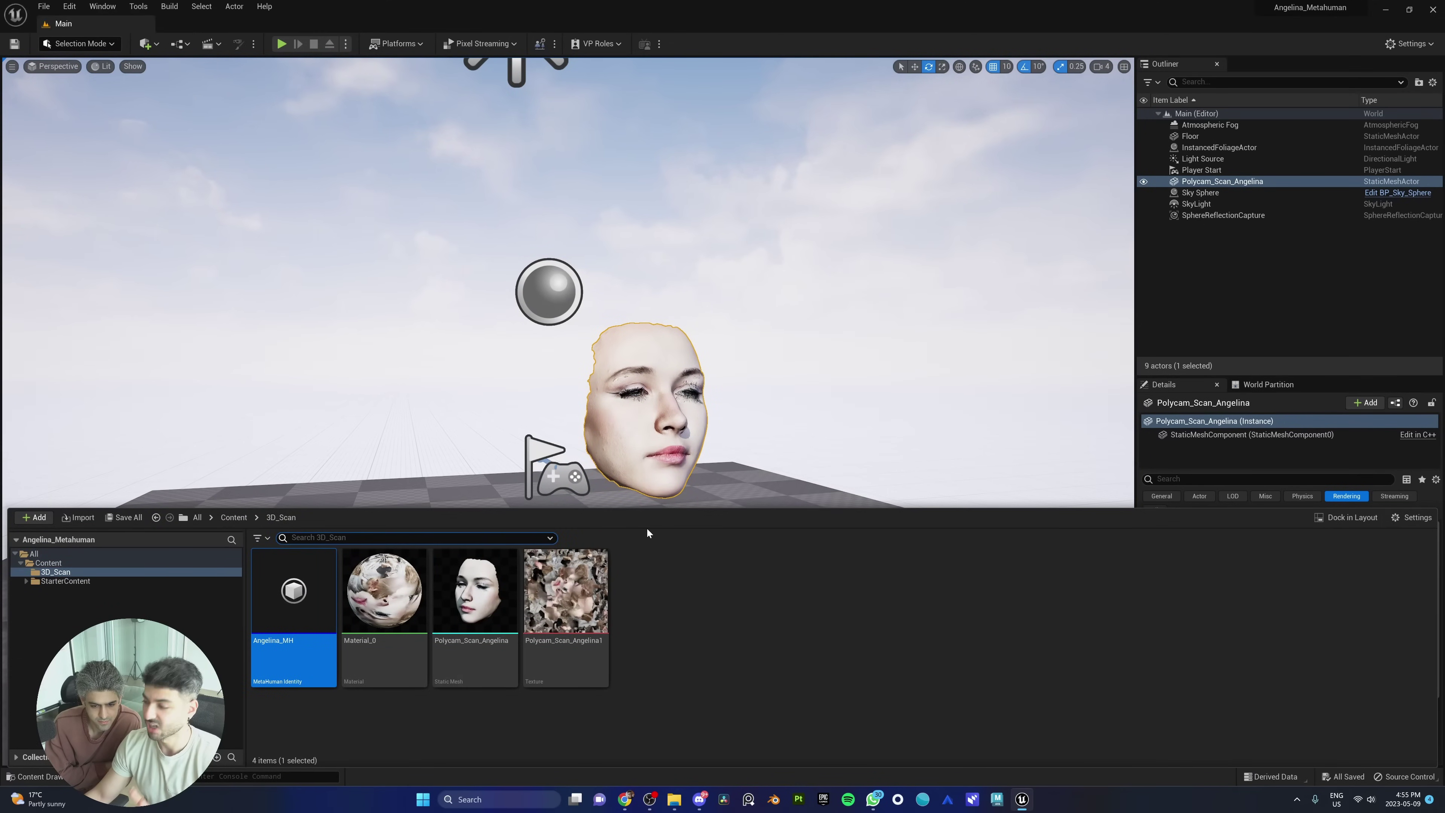
{"action": "double_click", "coordinate": [291, 602]}
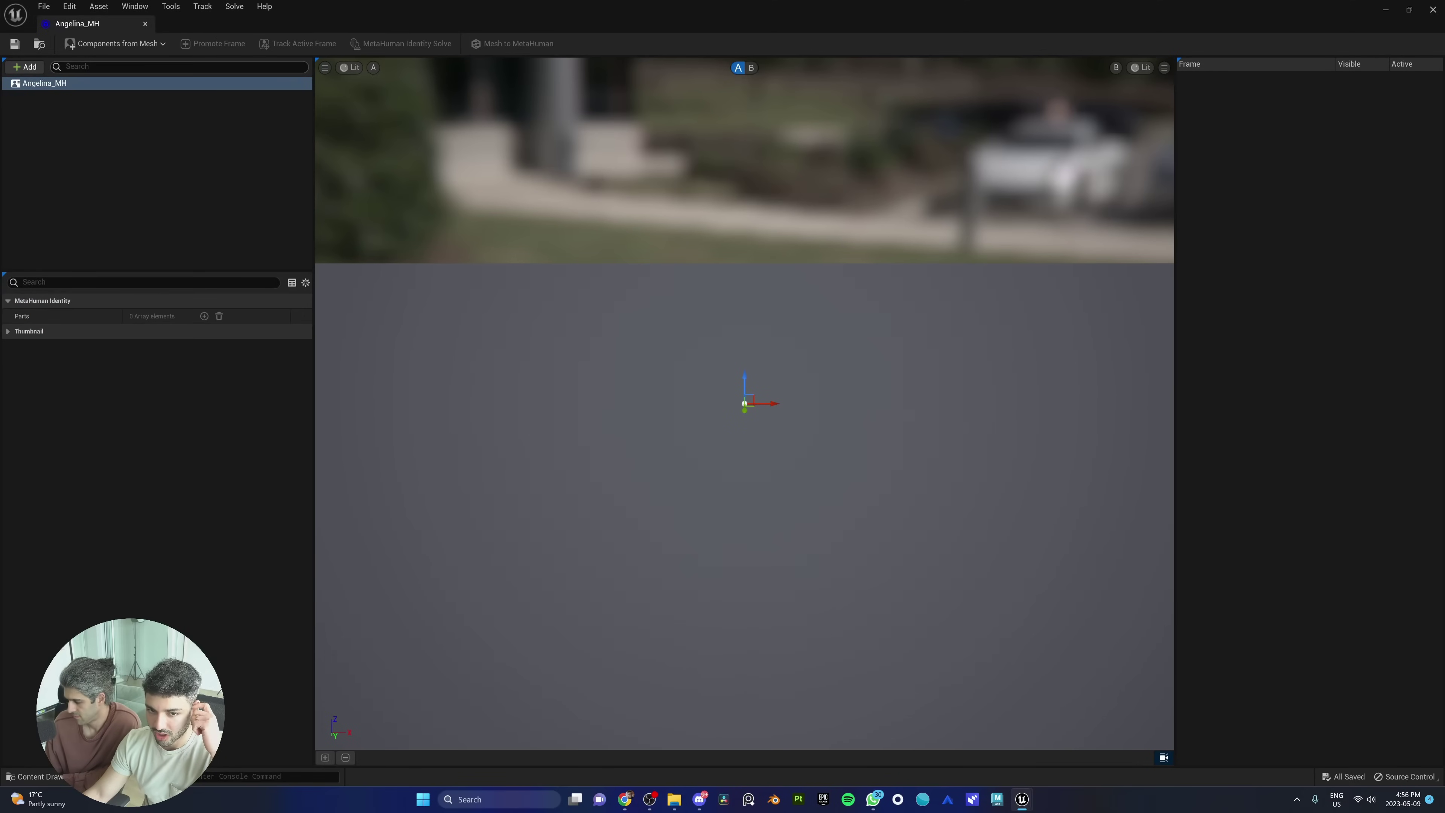
Step: Use Components from Mesh with the Polycam_Scan_Angelina static mesh, then centre the face in view
{"action": "left_click", "coordinate": [102, 45]}
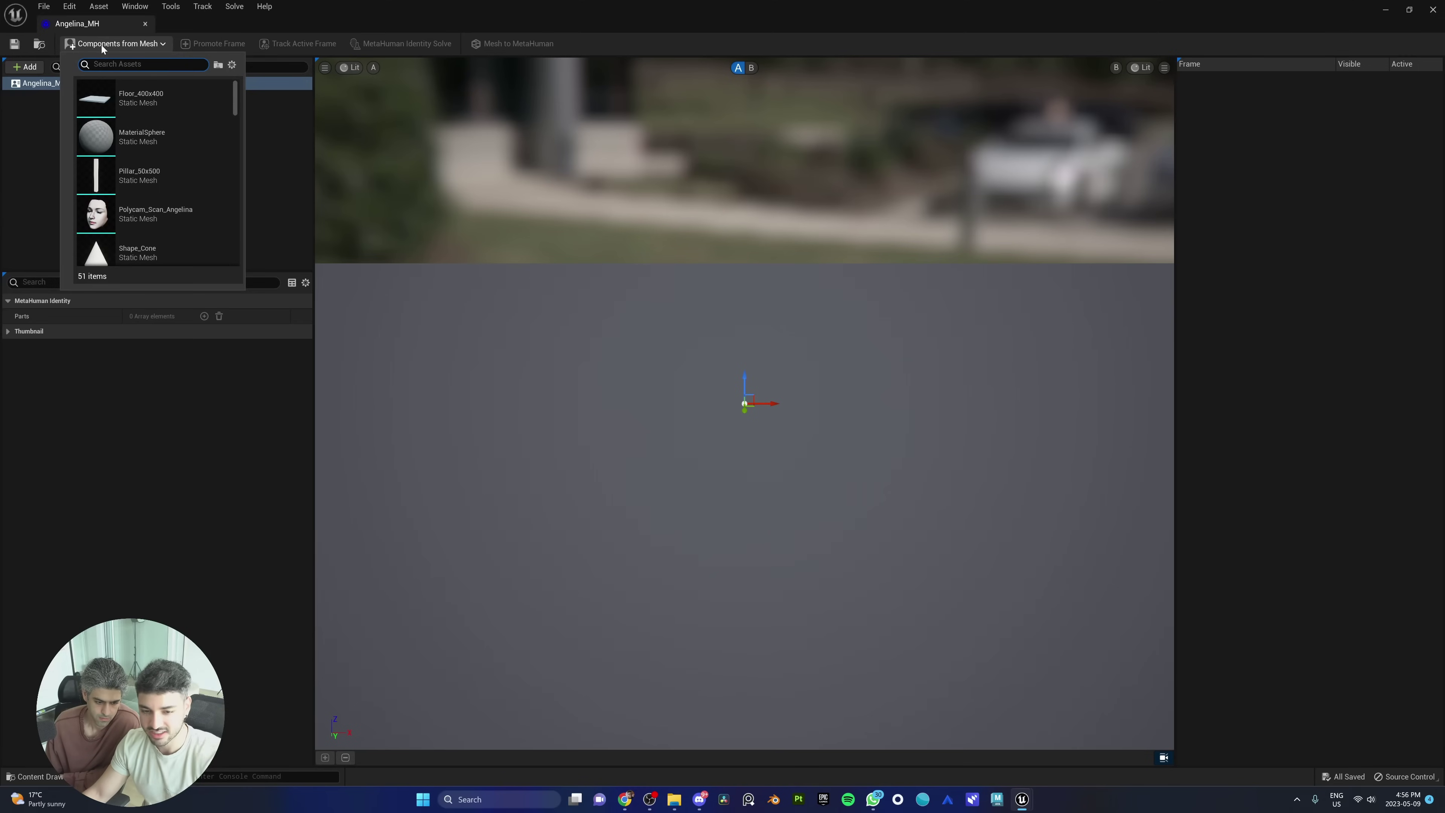
{"action": "left_click", "coordinate": [157, 209]}
{"action": "left_click_drag", "start_coordinate": [453, 264], "coordinate": [464, 229]}
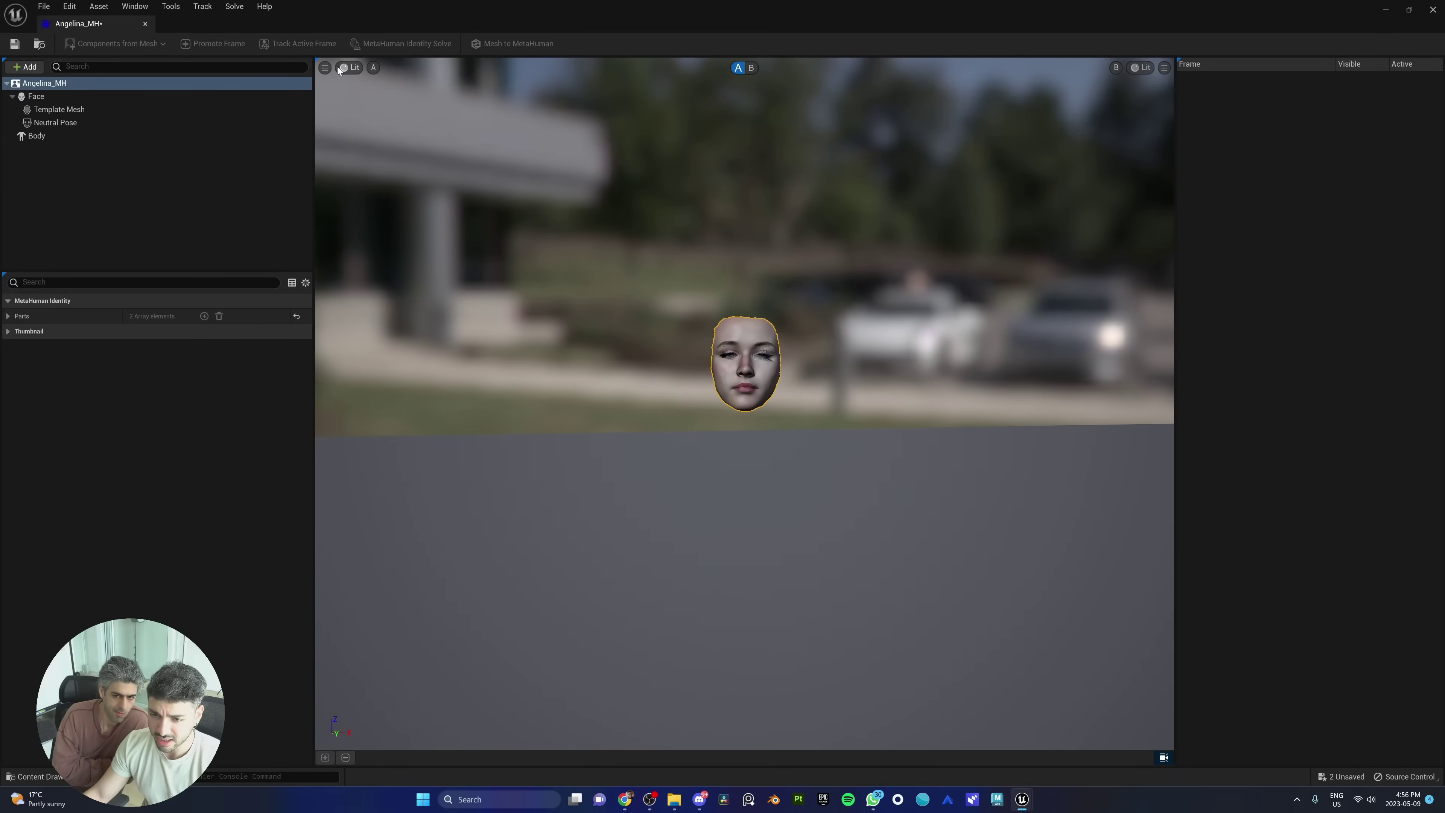
Step: Set the identity viewport's camera field of view to 15 and switch to Unlit view mode
{"action": "left_click", "coordinate": [325, 68]}
{"action": "left_click", "coordinate": [418, 110]}
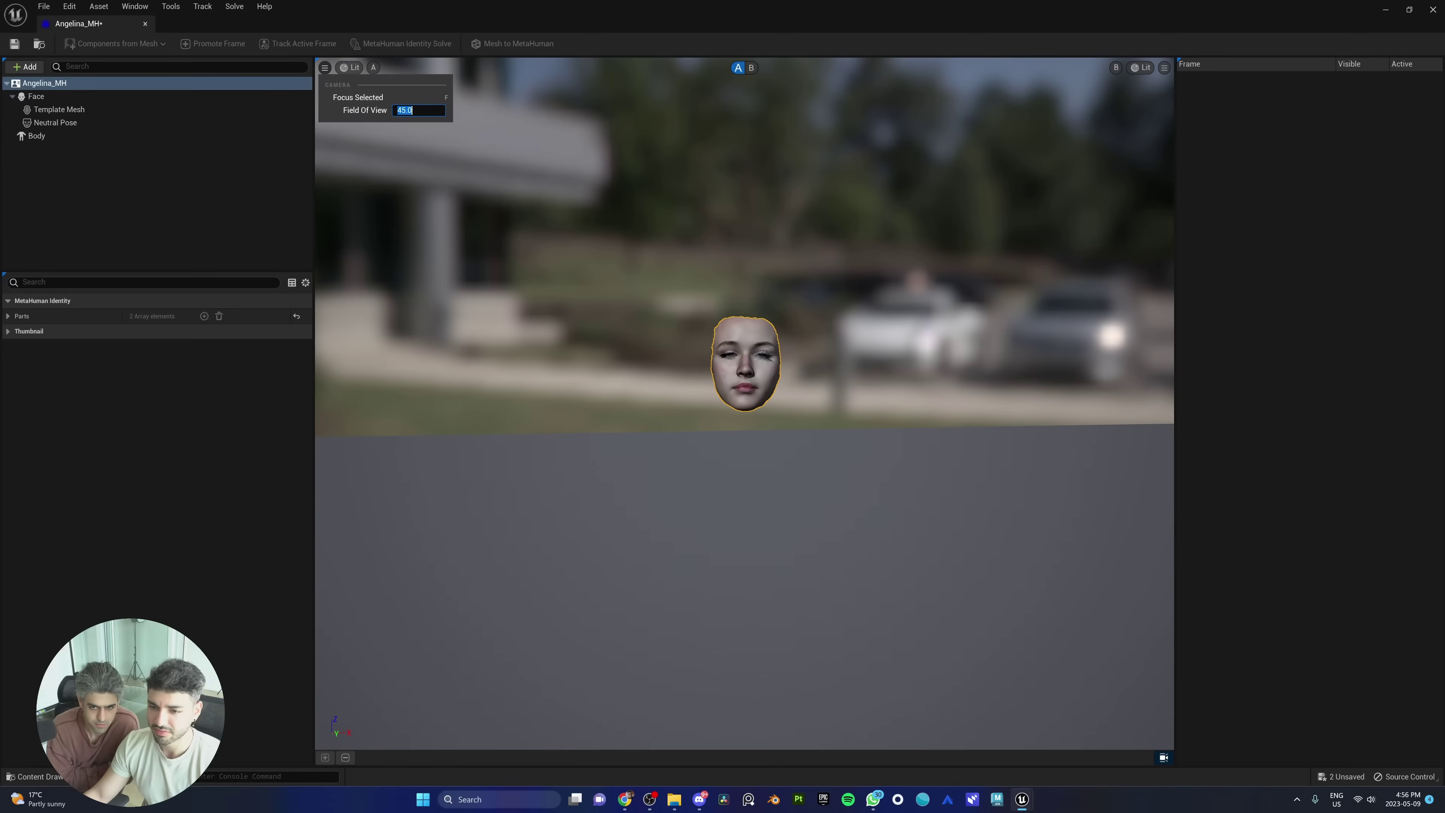
{"action": "type", "text": "15"}
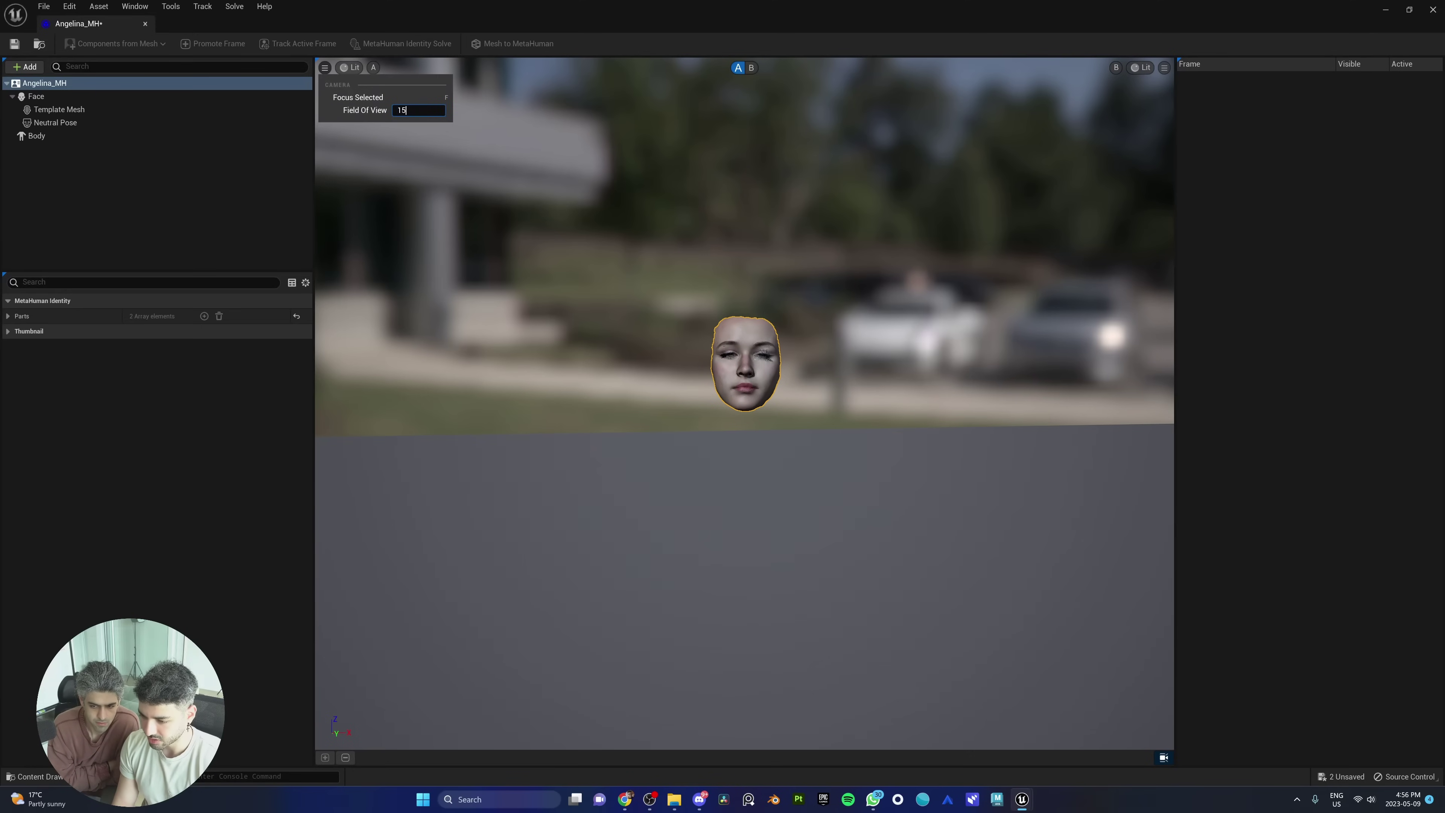
{"action": "key", "text": "Return"}
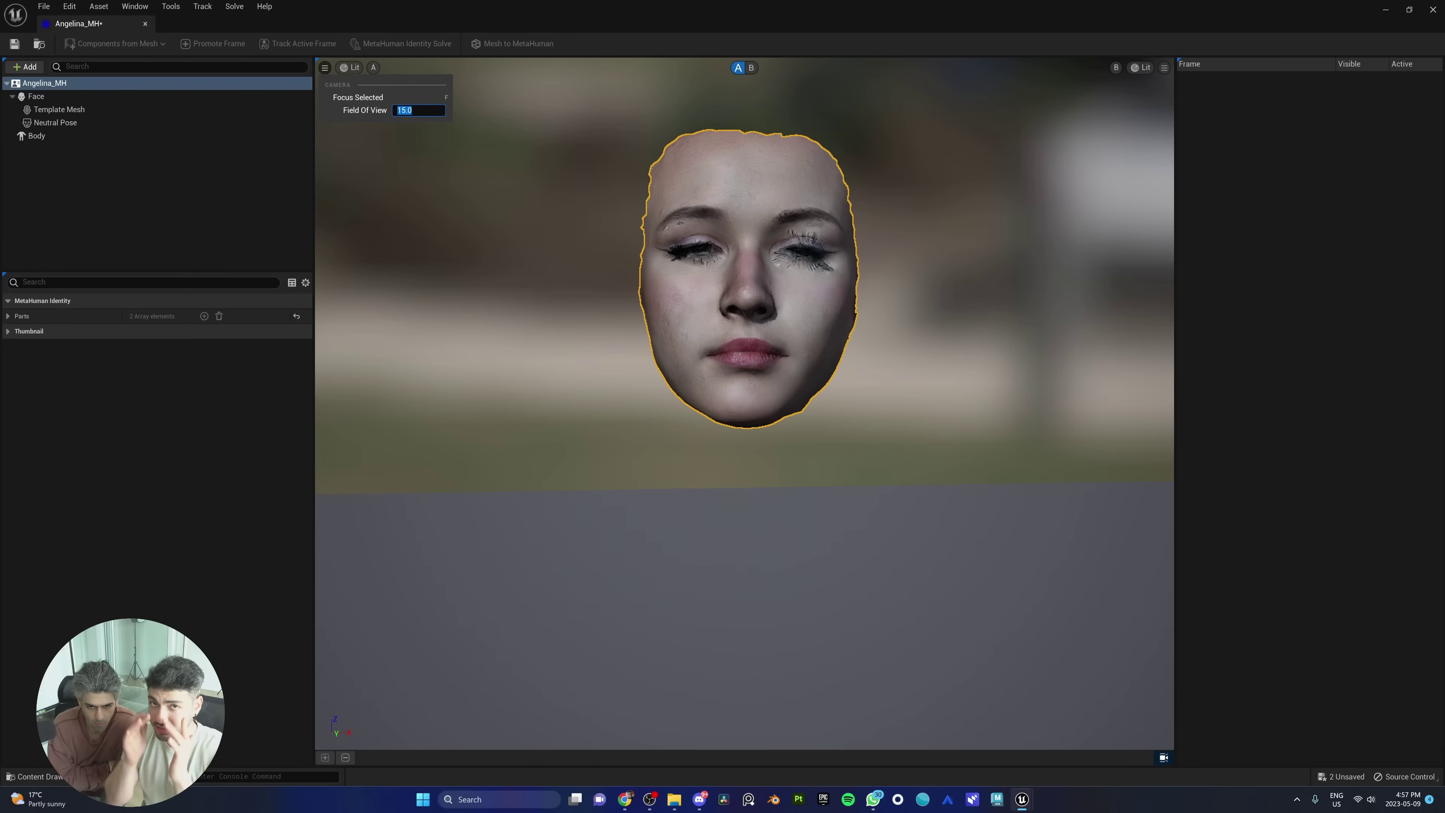
{"action": "key", "text": "Return"}
{"action": "key", "text": "alt+3"}
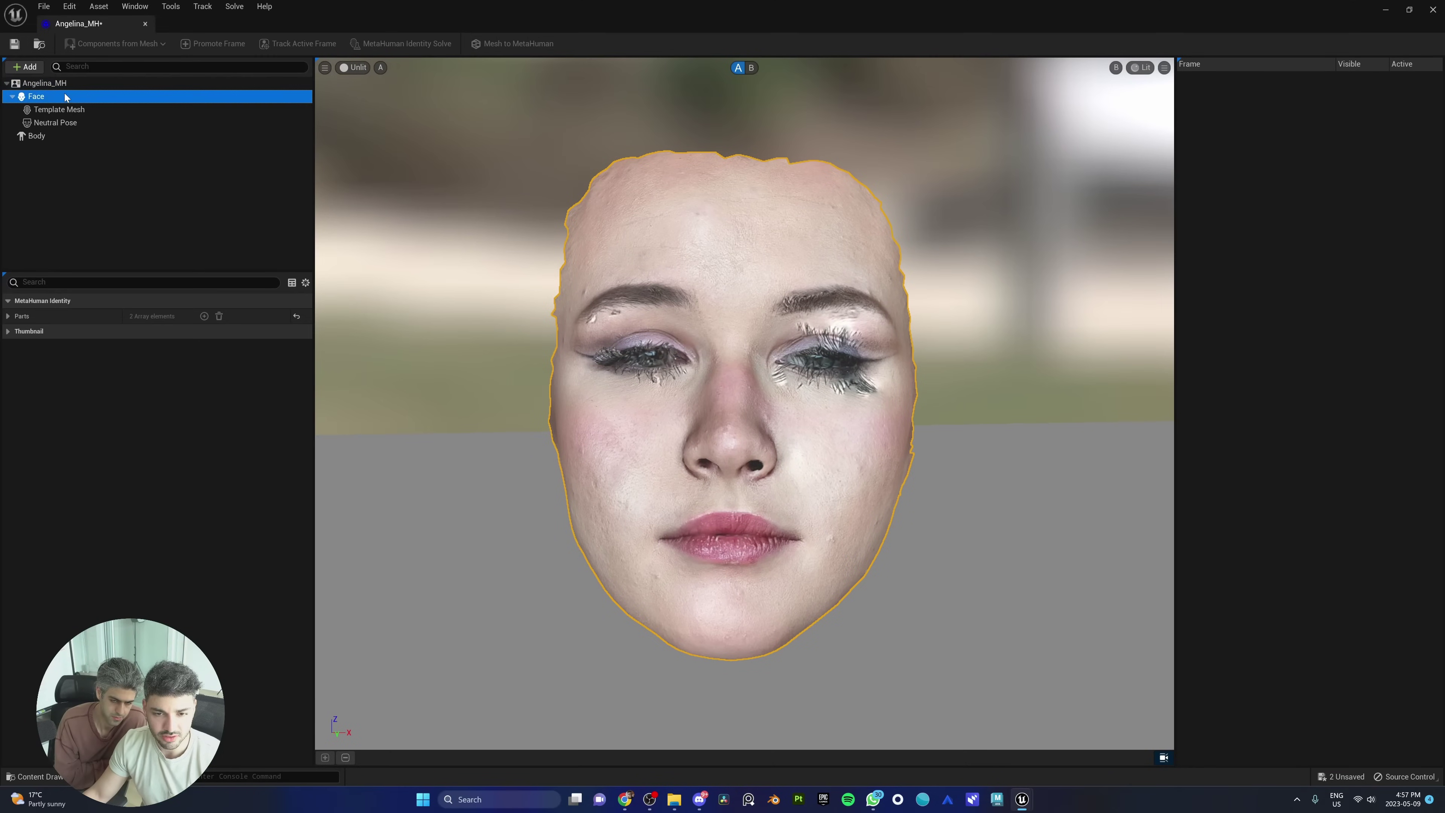
Step: Pick the second Body type preset, then select the Face's Neutral Pose to see its settings
{"action": "left_click", "coordinate": [51, 136]}
{"action": "left_click", "coordinate": [138, 376]}
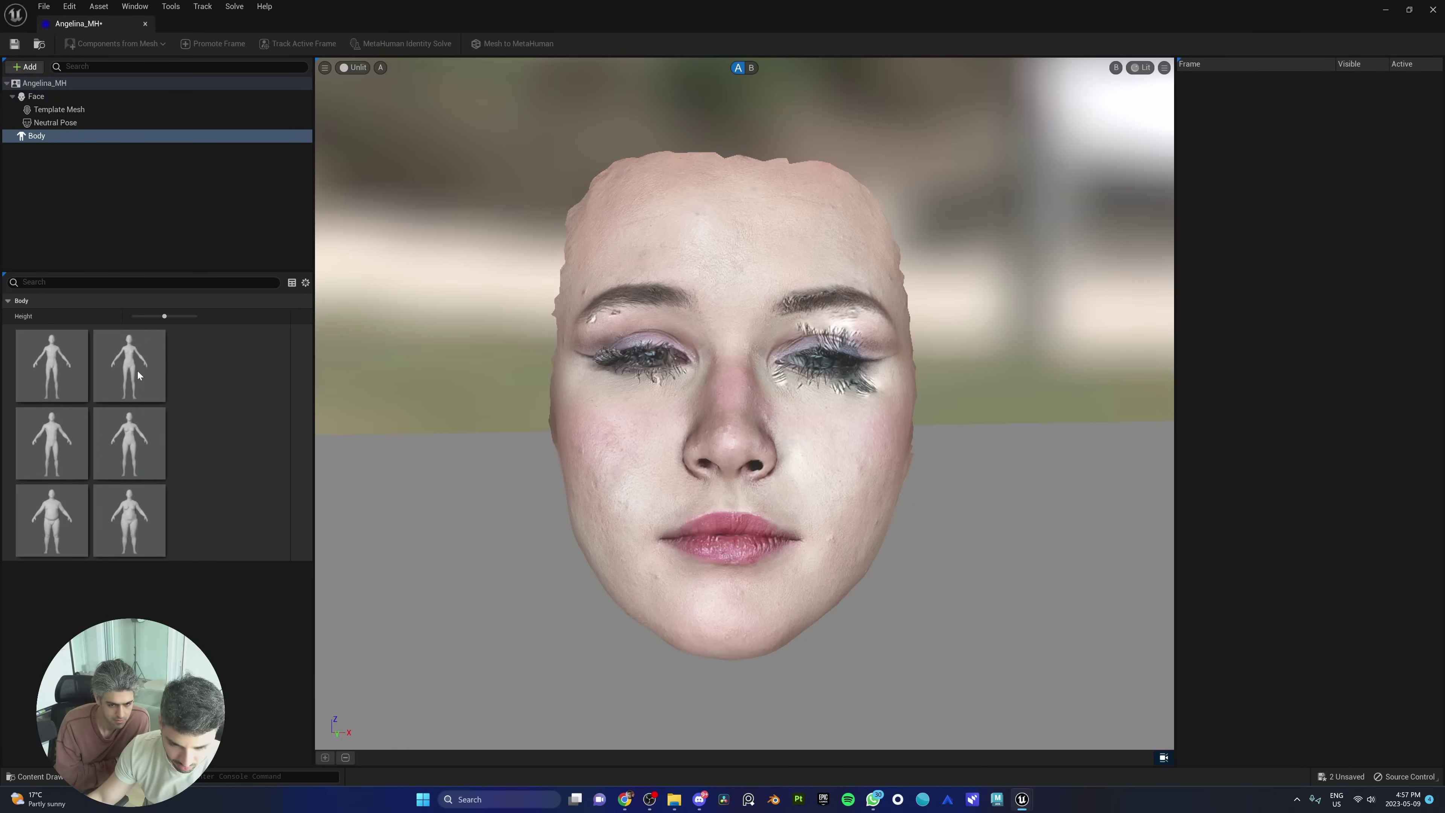
{"action": "left_click", "coordinate": [232, 123]}
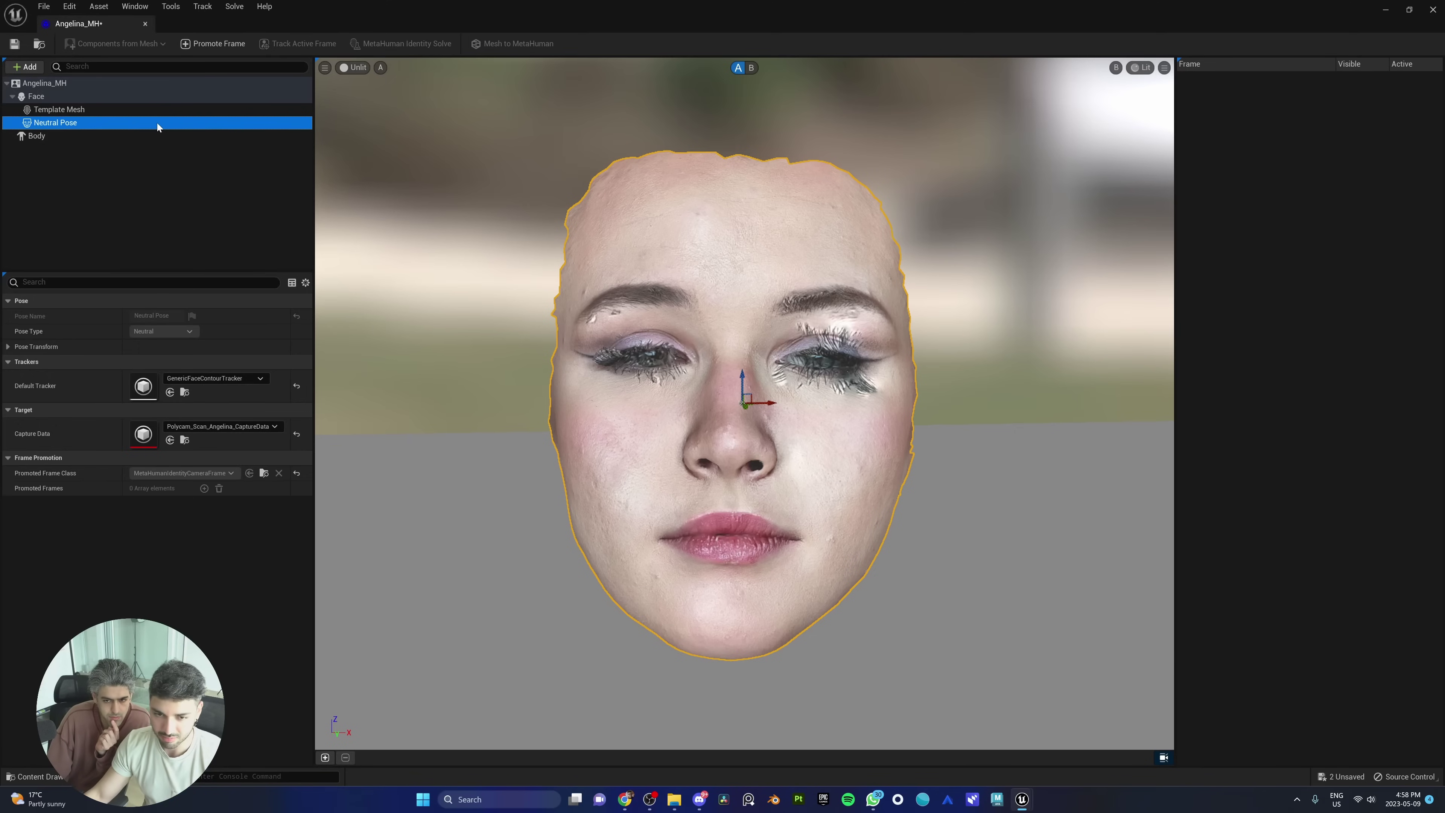
Step: Promote the scan's front view to Frame 0 and track its facial contours
{"action": "left_click", "coordinate": [206, 45]}
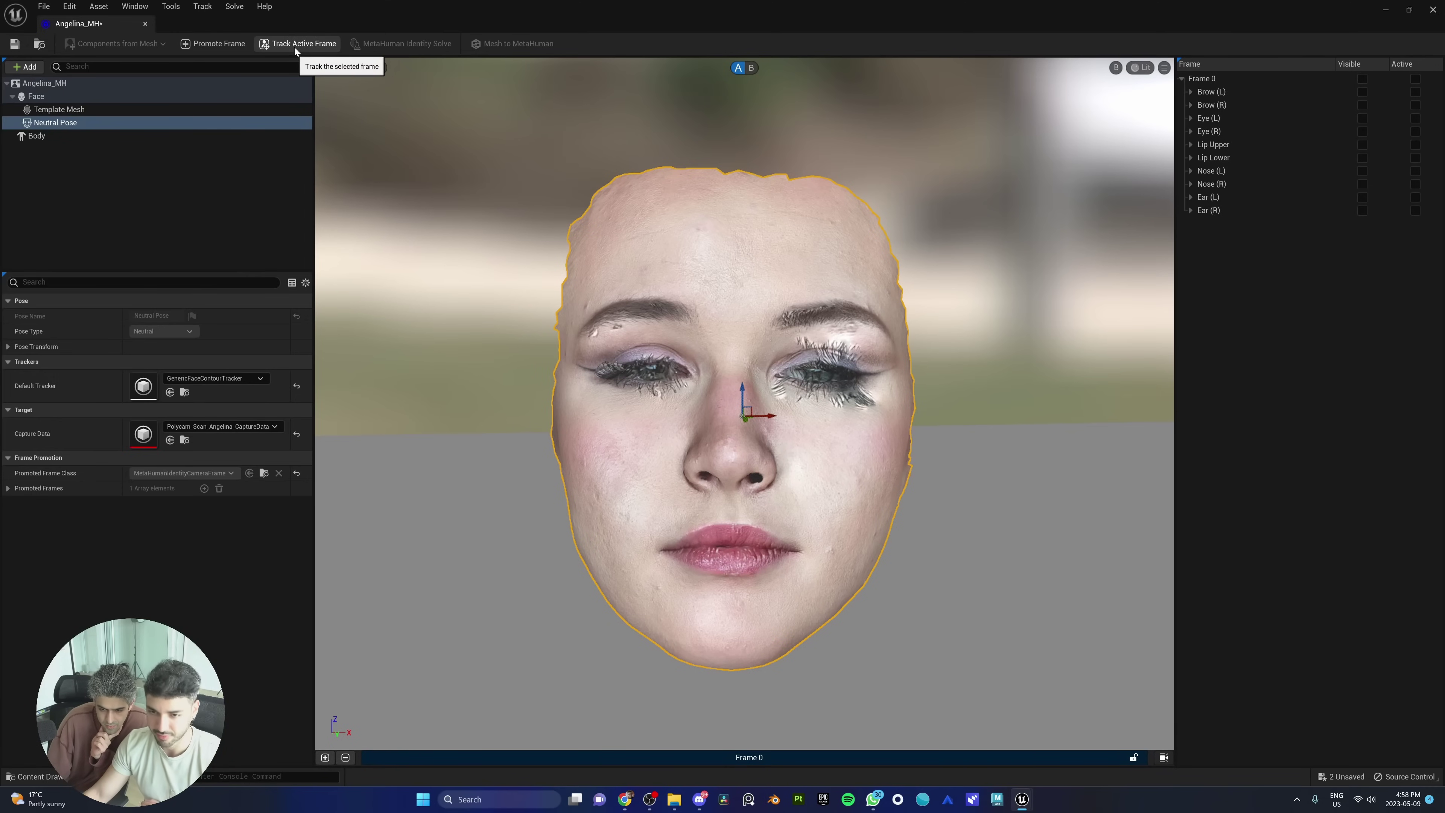
{"action": "left_click", "coordinate": [669, 165]}
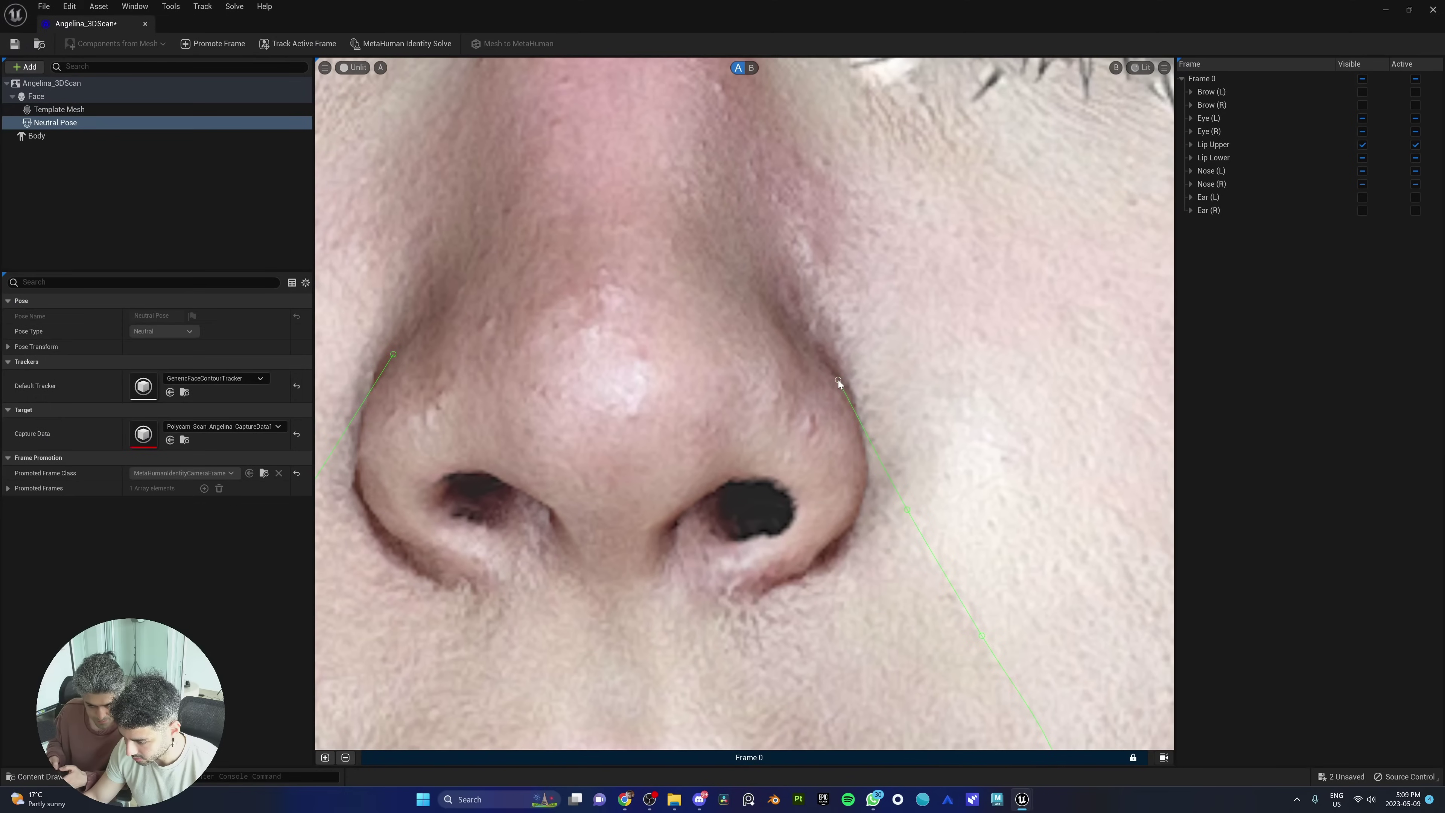
Step: Pan across the nose and lower the eyelid contour's middle point to match the eyelid edge
{"action": "right_click_drag", "start_coordinate": [696, 366], "coordinate": [558, 361]}
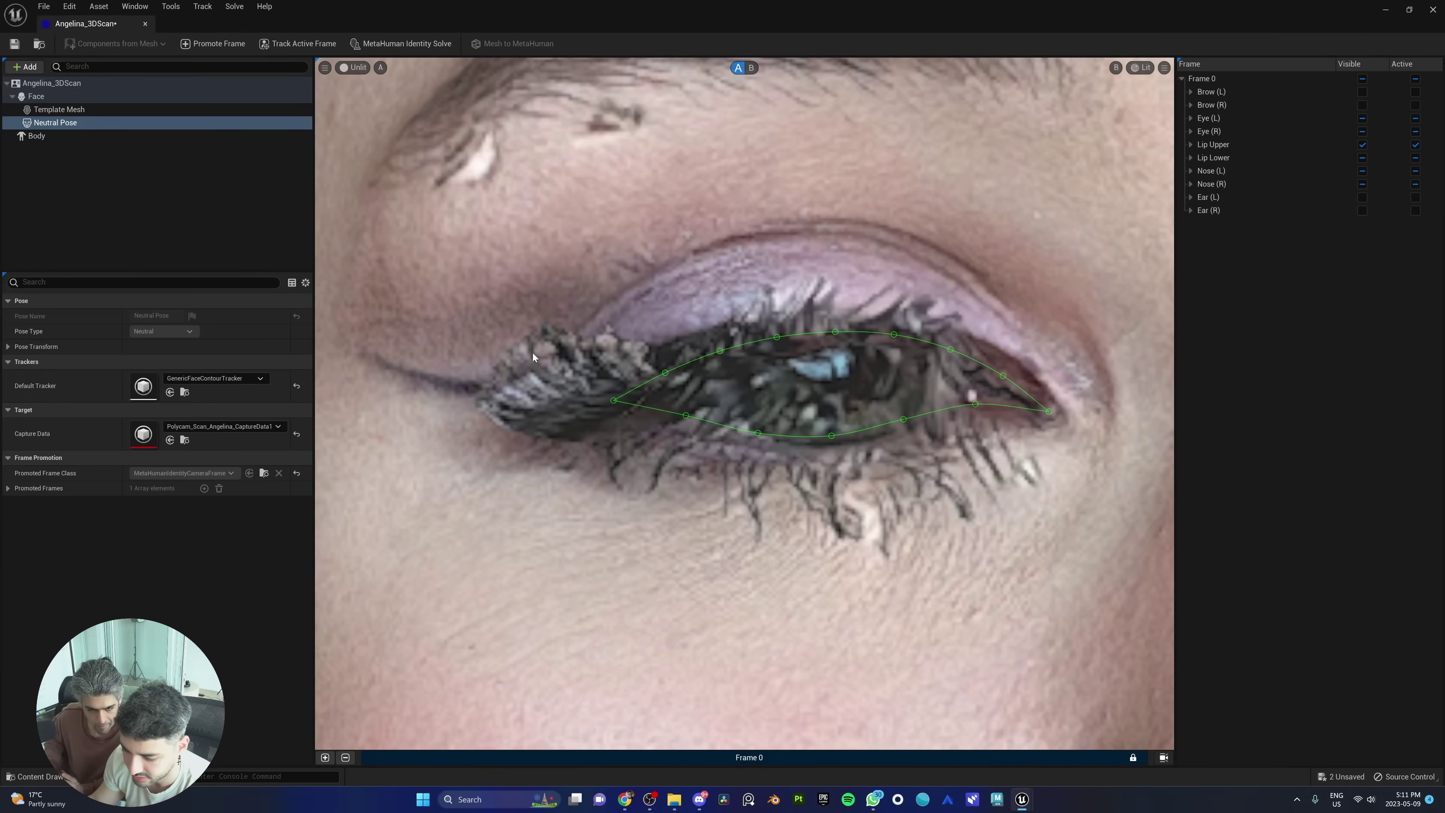
{"action": "left_click_drag", "start_coordinate": [831, 436], "coordinate": [833, 441]}
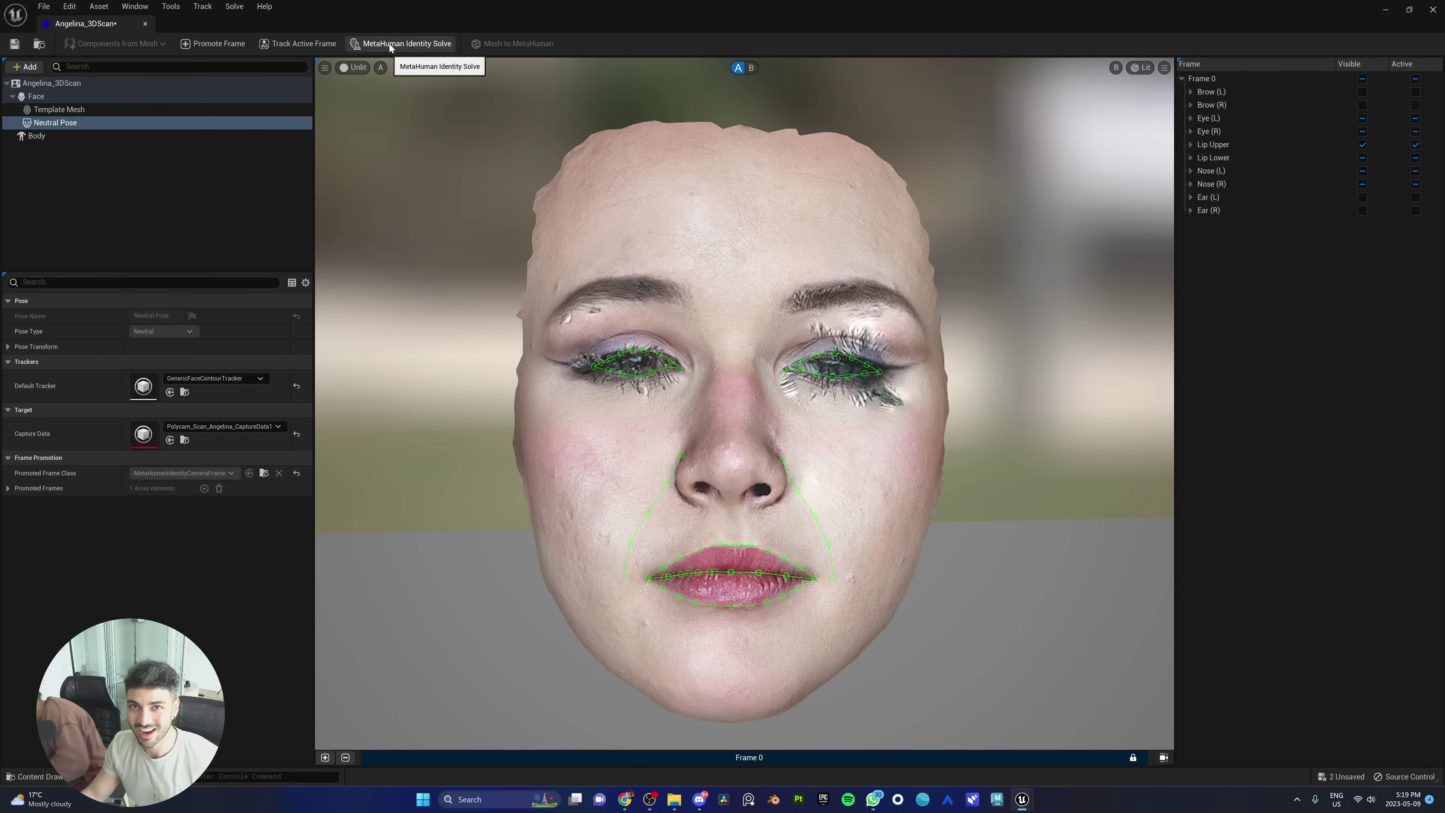
Step: Run MetaHuman Identity Solve, then switch the viewport to B to show the fitted template head
{"action": "left_click", "coordinate": [390, 45]}
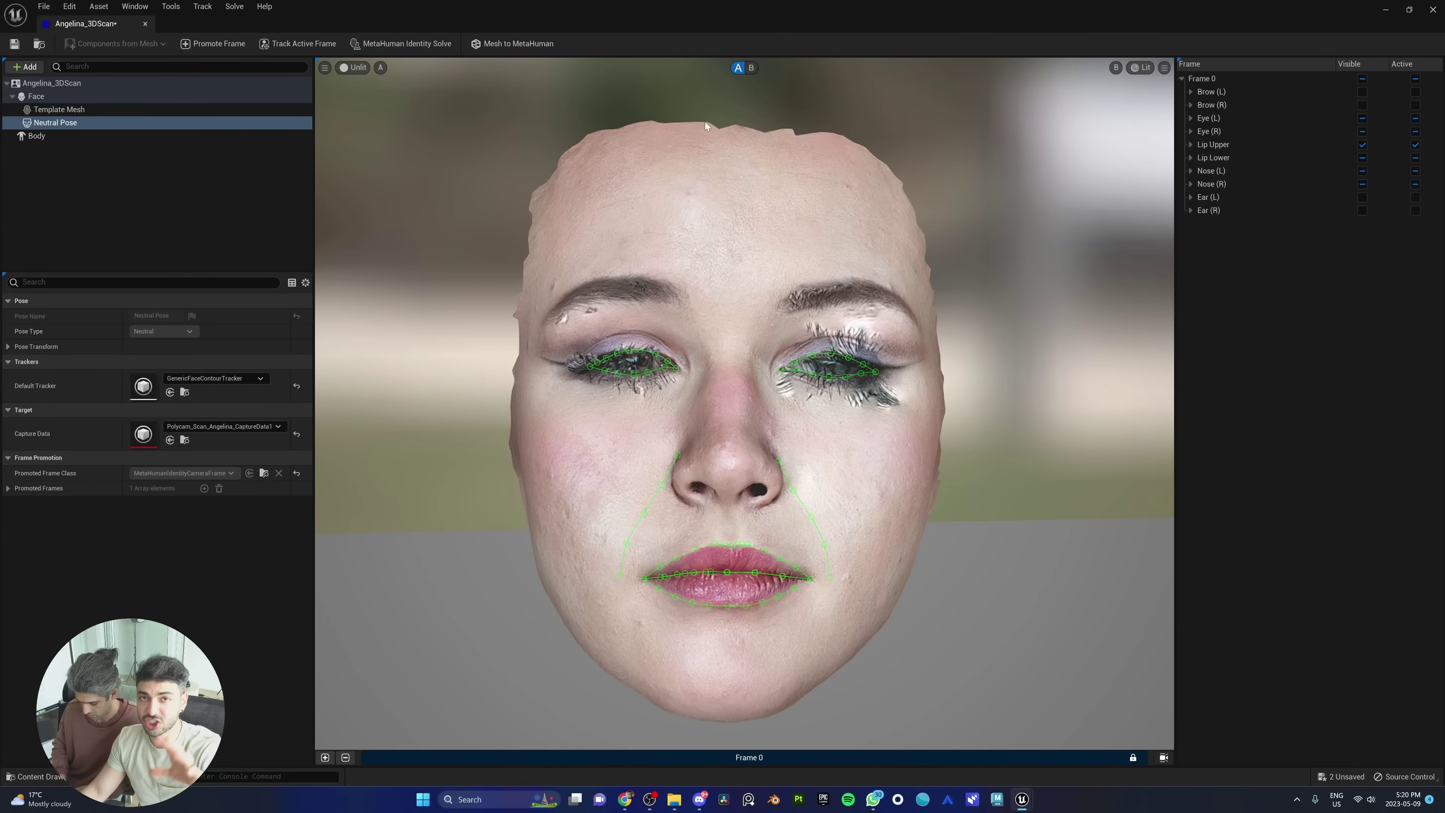
{"action": "left_click", "coordinate": [752, 67]}
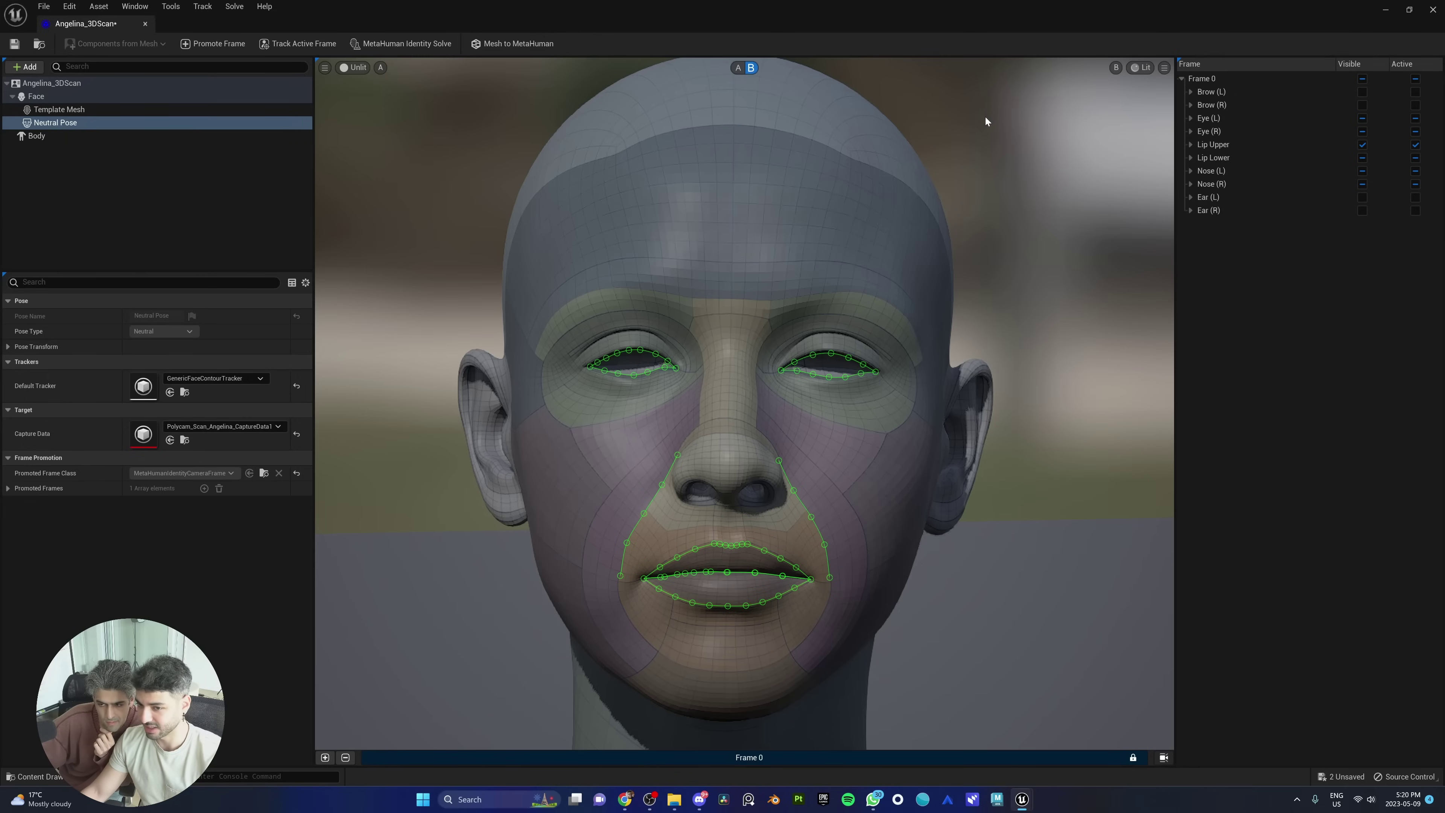
Step: Overlay the neutral pose scan on the template mesh and view the left profile in A and B
{"action": "left_click", "coordinate": [1116, 67]}
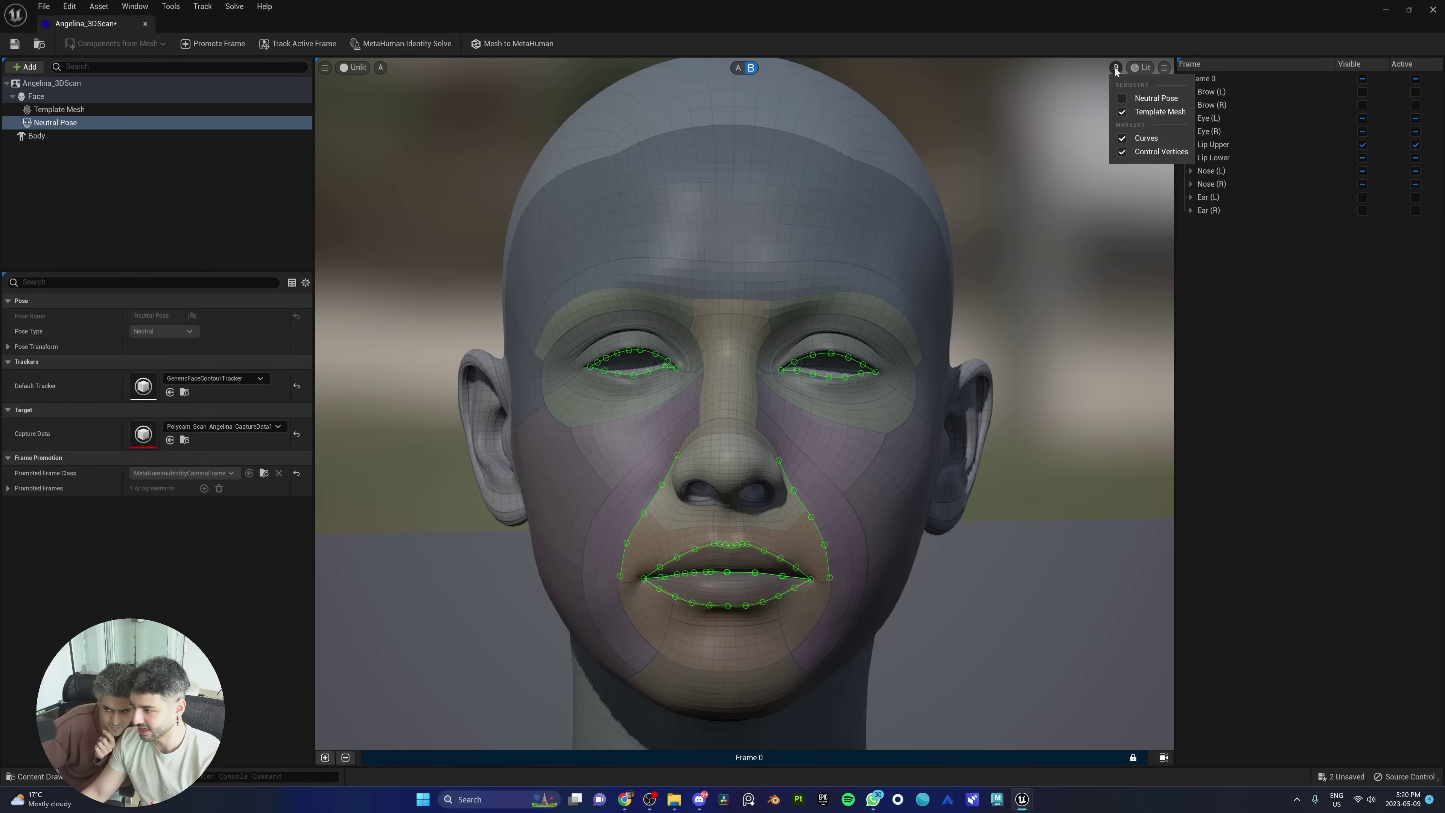
{"action": "left_click", "coordinate": [1129, 100]}
{"action": "left_click", "coordinate": [279, 109]}
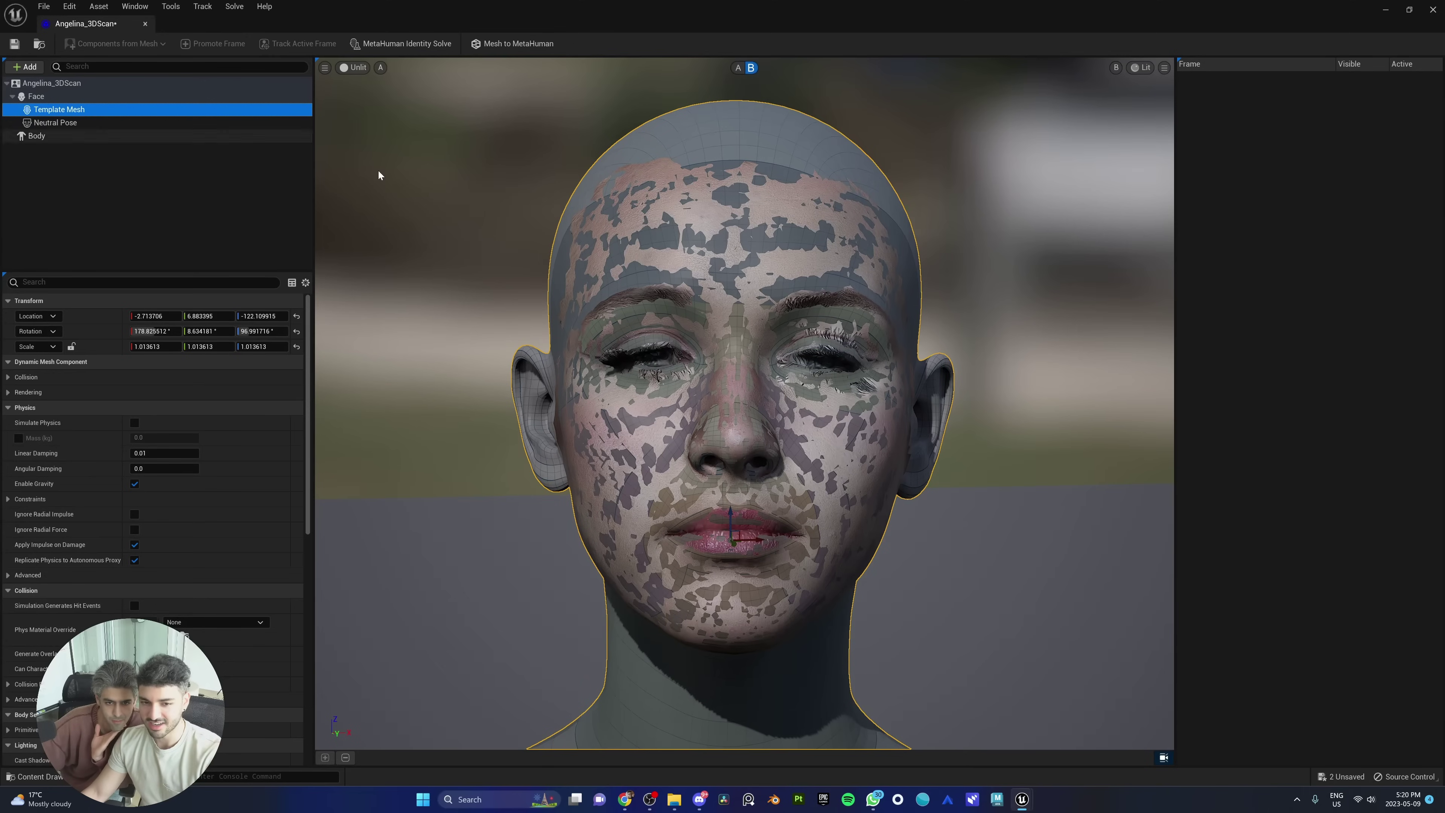
{"action": "left_click_drag", "start_coordinate": [932, 255], "coordinate": [866, 260]}
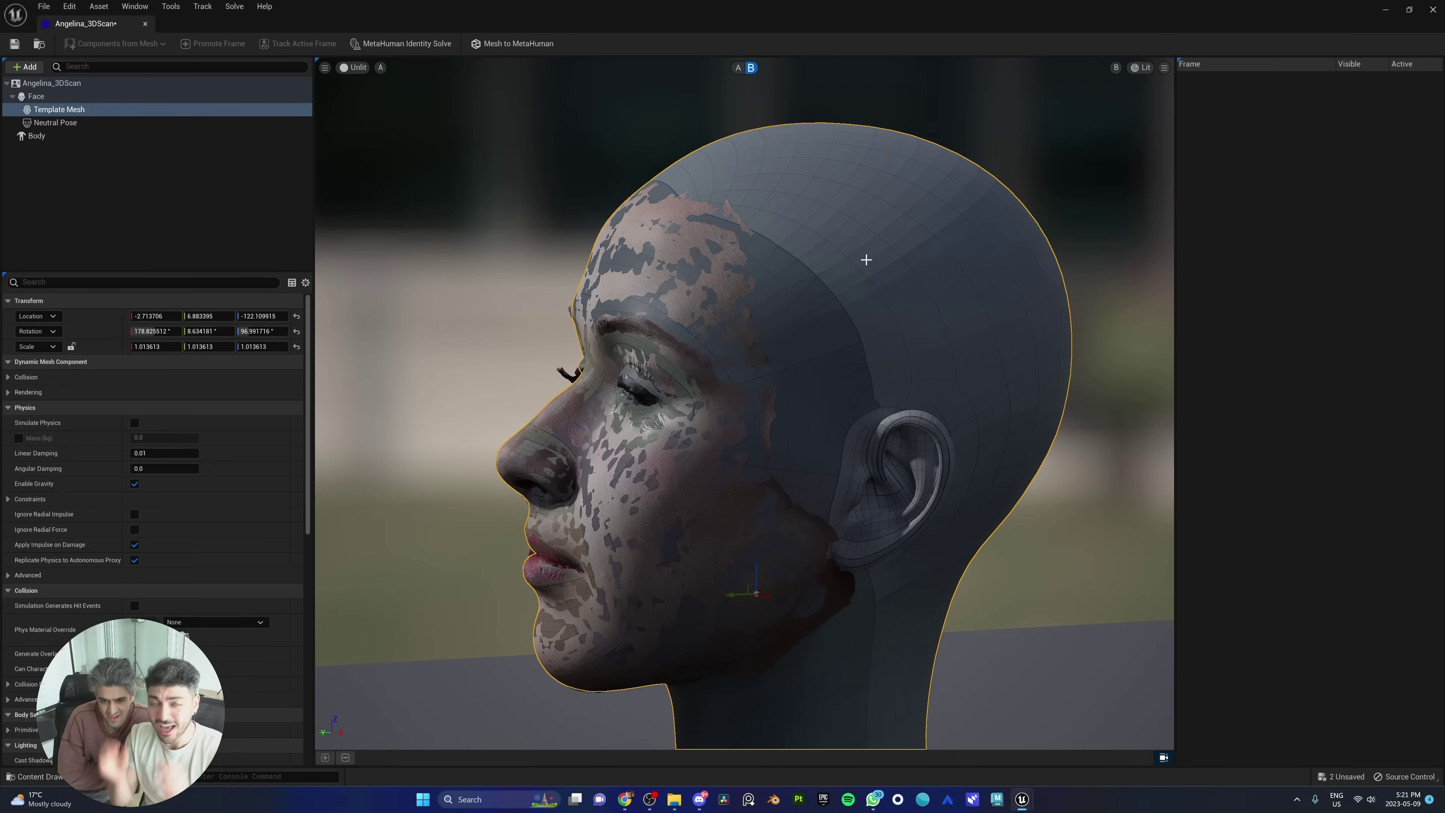
{"action": "left_click", "coordinate": [738, 68]}
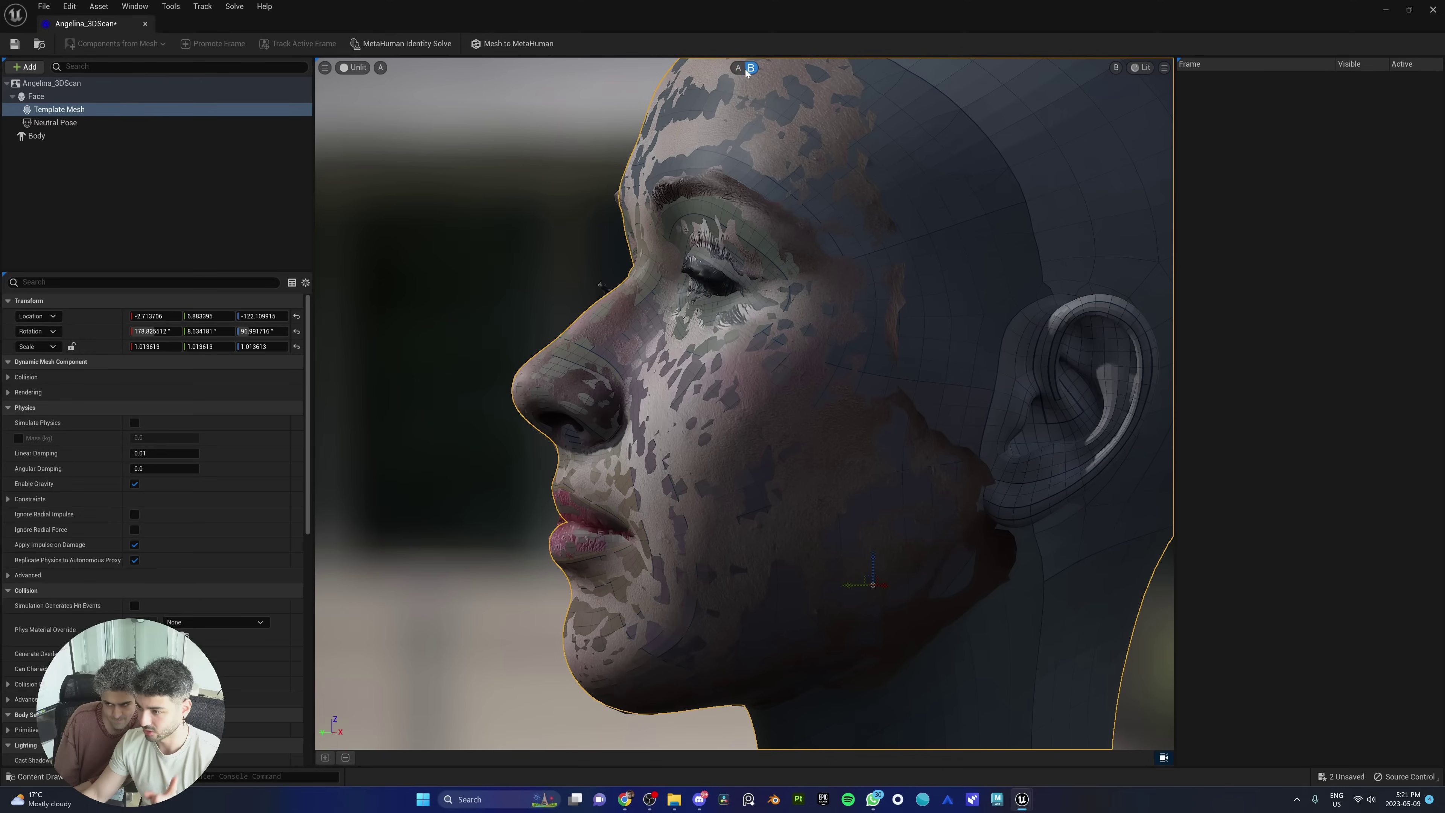
{"action": "left_click", "coordinate": [751, 68]}
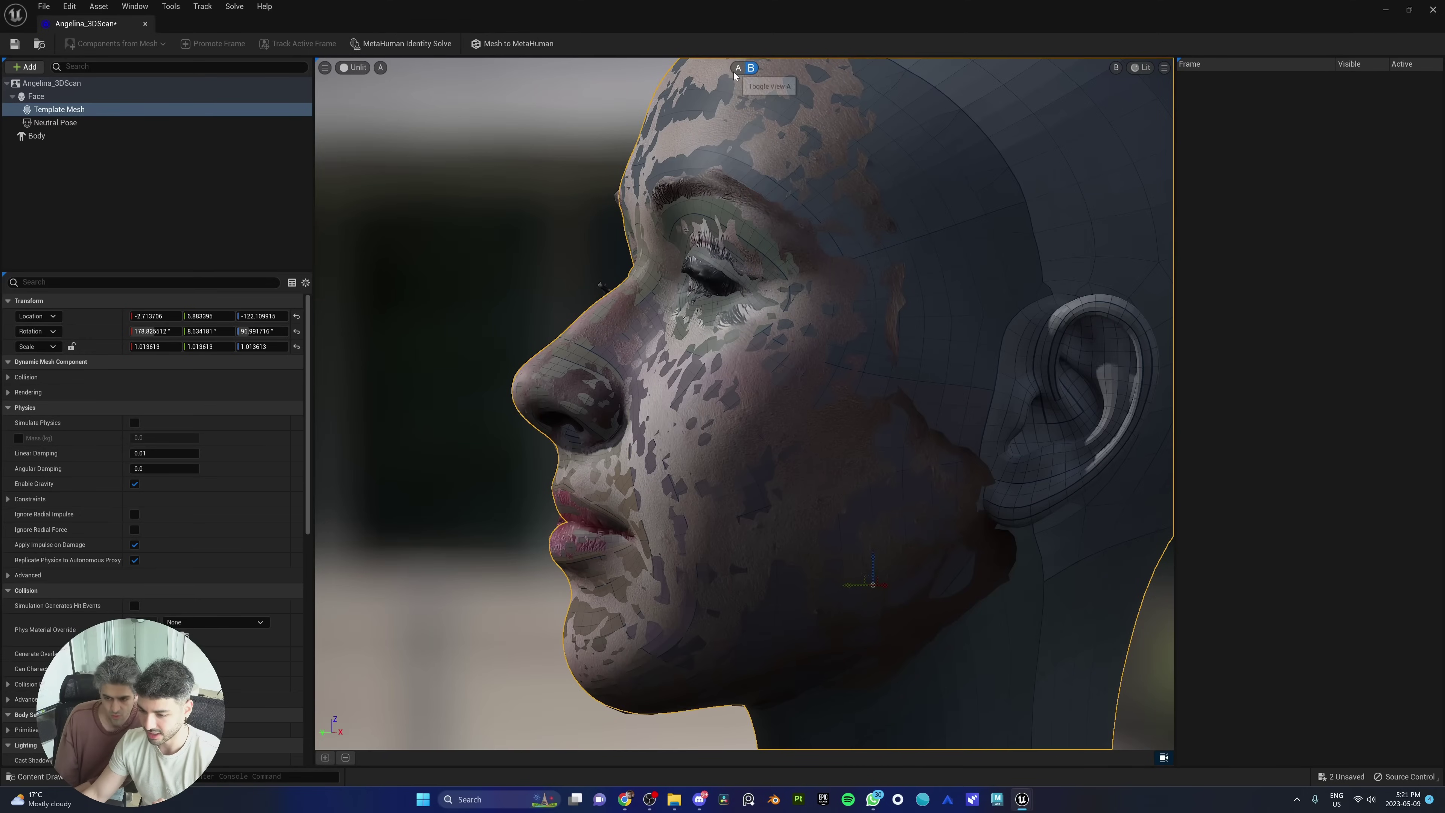
Step: Toggle the template mesh and scan visibility repeatedly to compare their fit
{"action": "left_click", "coordinate": [1117, 68]}
{"action": "left_click", "coordinate": [1122, 113]}
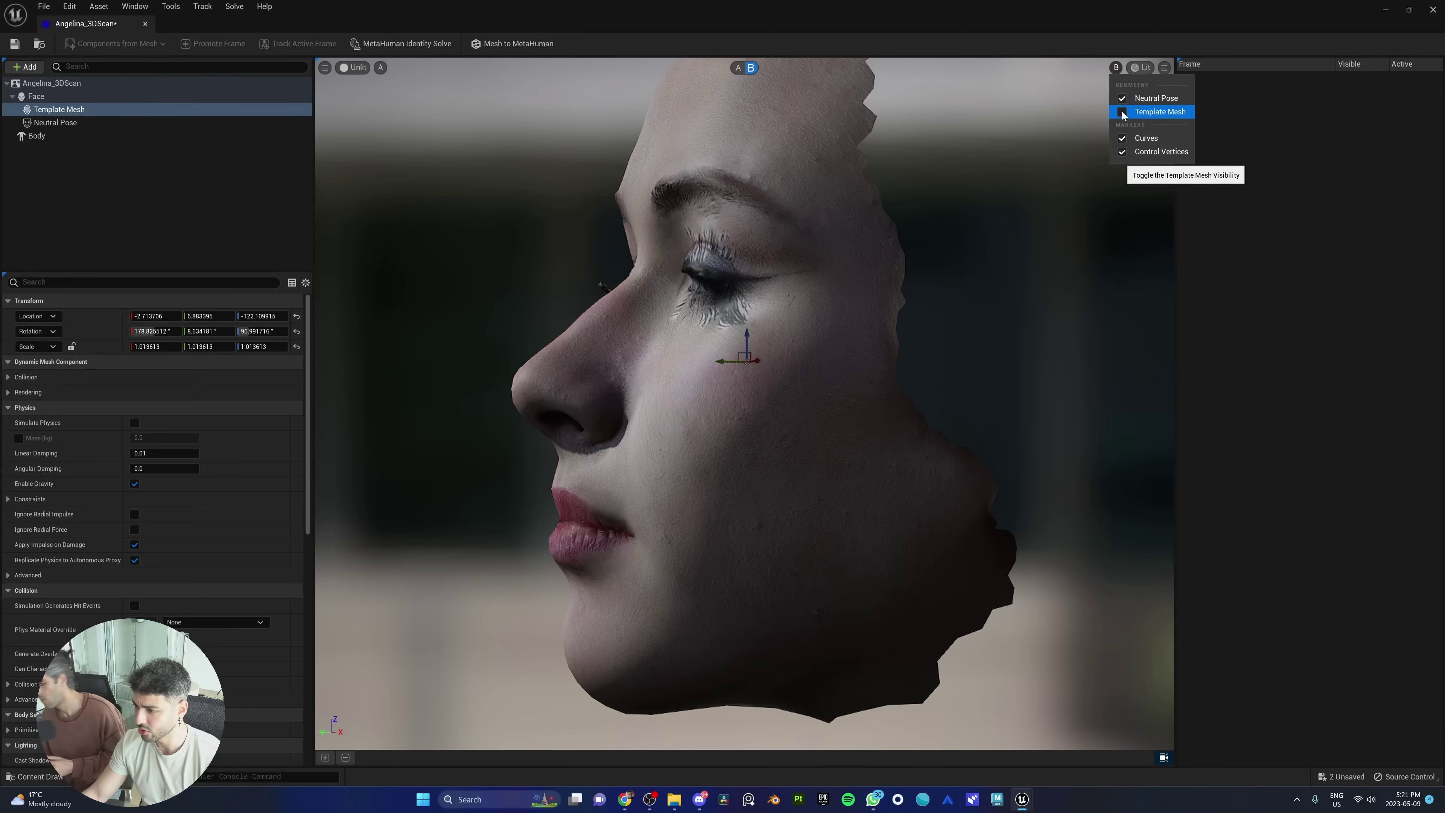
{"action": "left_click", "coordinate": [1122, 112]}
{"action": "left_click", "coordinate": [1122, 99]}
{"action": "left_click", "coordinate": [1122, 98]}
{"action": "left_click", "coordinate": [1122, 99]}
{"action": "left_click", "coordinate": [1122, 99]}
{"action": "left_click", "coordinate": [1122, 99]}
{"action": "left_click", "coordinate": [1122, 99]}
{"action": "left_click", "coordinate": [1122, 99]}
{"action": "left_click", "coordinate": [1122, 99]}
{"action": "left_click", "coordinate": [1122, 99]}
{"action": "left_click", "coordinate": [1122, 98]}
{"action": "left_click", "coordinate": [1122, 99]}
{"action": "left_click", "coordinate": [1122, 99]}
{"action": "left_click", "coordinate": [1122, 99]}
{"action": "left_click", "coordinate": [1122, 99]}
{"action": "left_click", "coordinate": [1122, 99]}
{"action": "left_click", "coordinate": [1122, 99]}
{"action": "left_click", "coordinate": [1122, 99]}
{"action": "left_click", "coordinate": [1122, 99]}
Step: Orbit to a front view of the whole face and start the Mesh to MetaHuman conversion
{"action": "right_click_drag", "start_coordinate": [968, 342], "coordinate": [968, 342]}
{"action": "right_click_drag", "start_coordinate": [962, 150], "coordinate": [963, 150]}
{"action": "left_click", "coordinate": [1116, 67]}
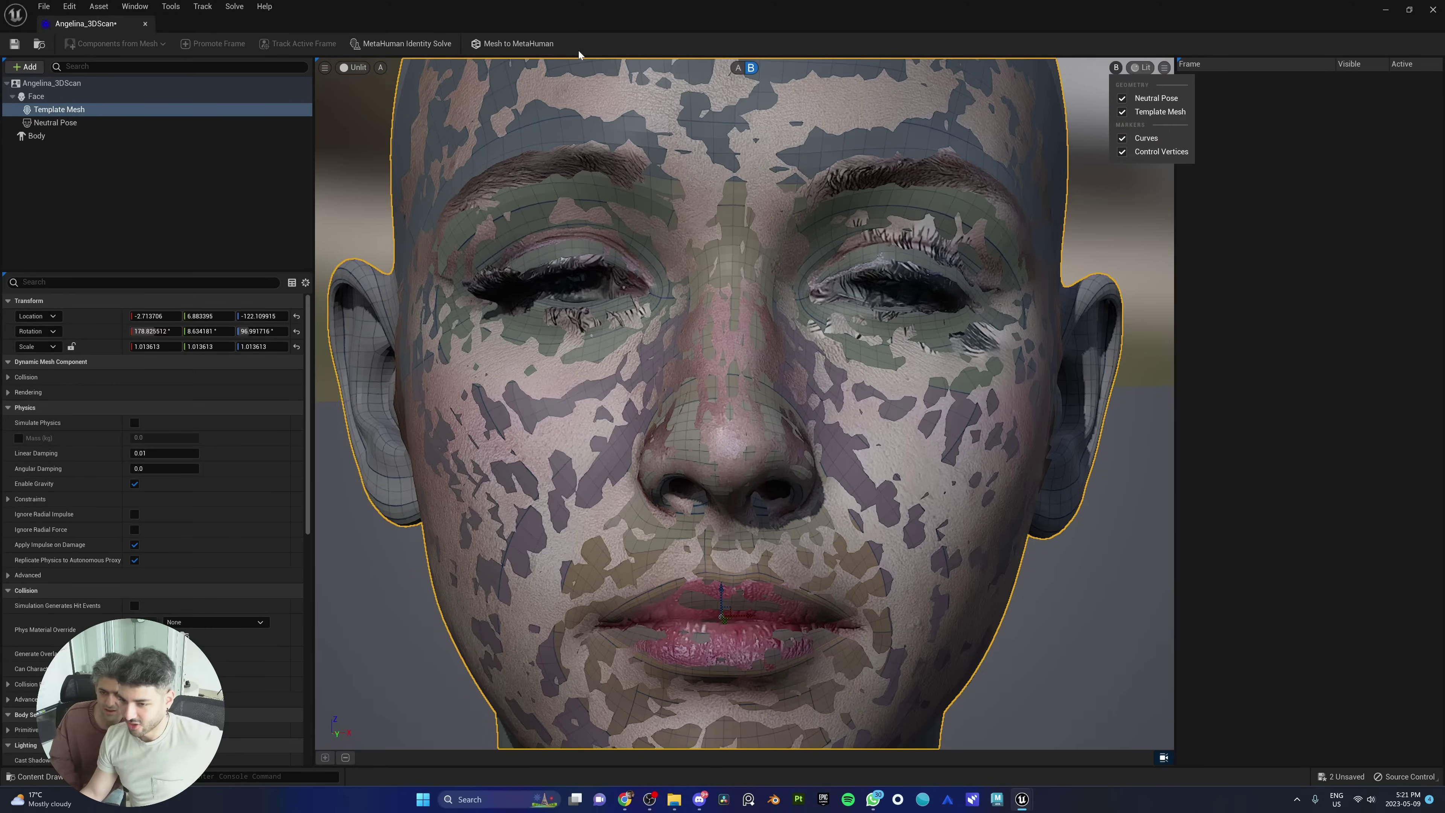
{"action": "left_click", "coordinate": [512, 43]}
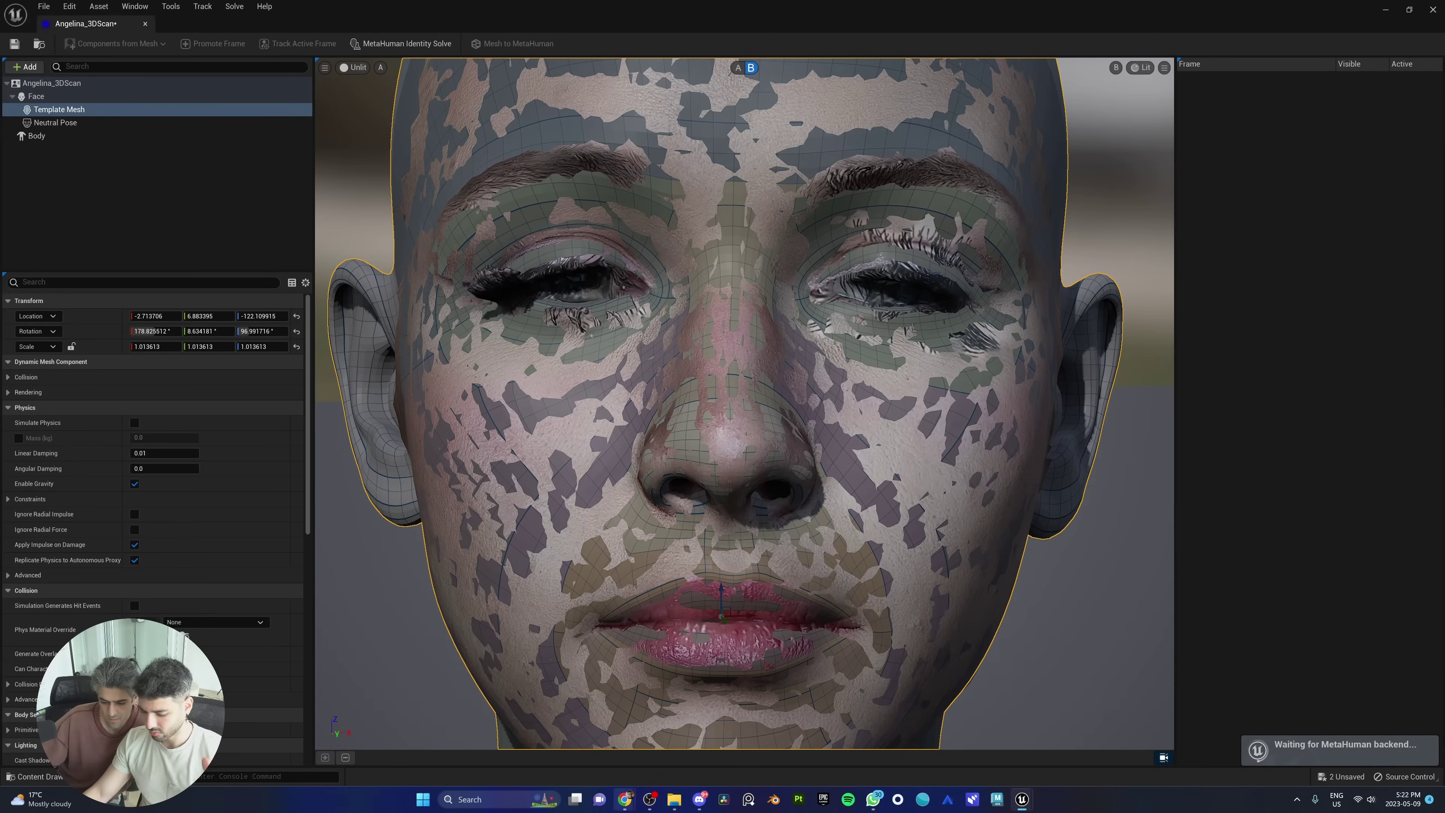
Step: Load the MetaHuman website in Chrome from the pasted web address
{"action": "left_click", "coordinate": [683, 740]}
{"action": "type", "text": "epicgames.com/id/authorize?response_type=code&redirect_uri=https%3A%2F%2Fmetahuman.unrealengine.com%2Feos-login-redirect&scope=basic_profile&client_id=xyza7891OORp4qeFMsqG8MGwJLsun9Tb"}
{"action": "key", "text": "Return"}
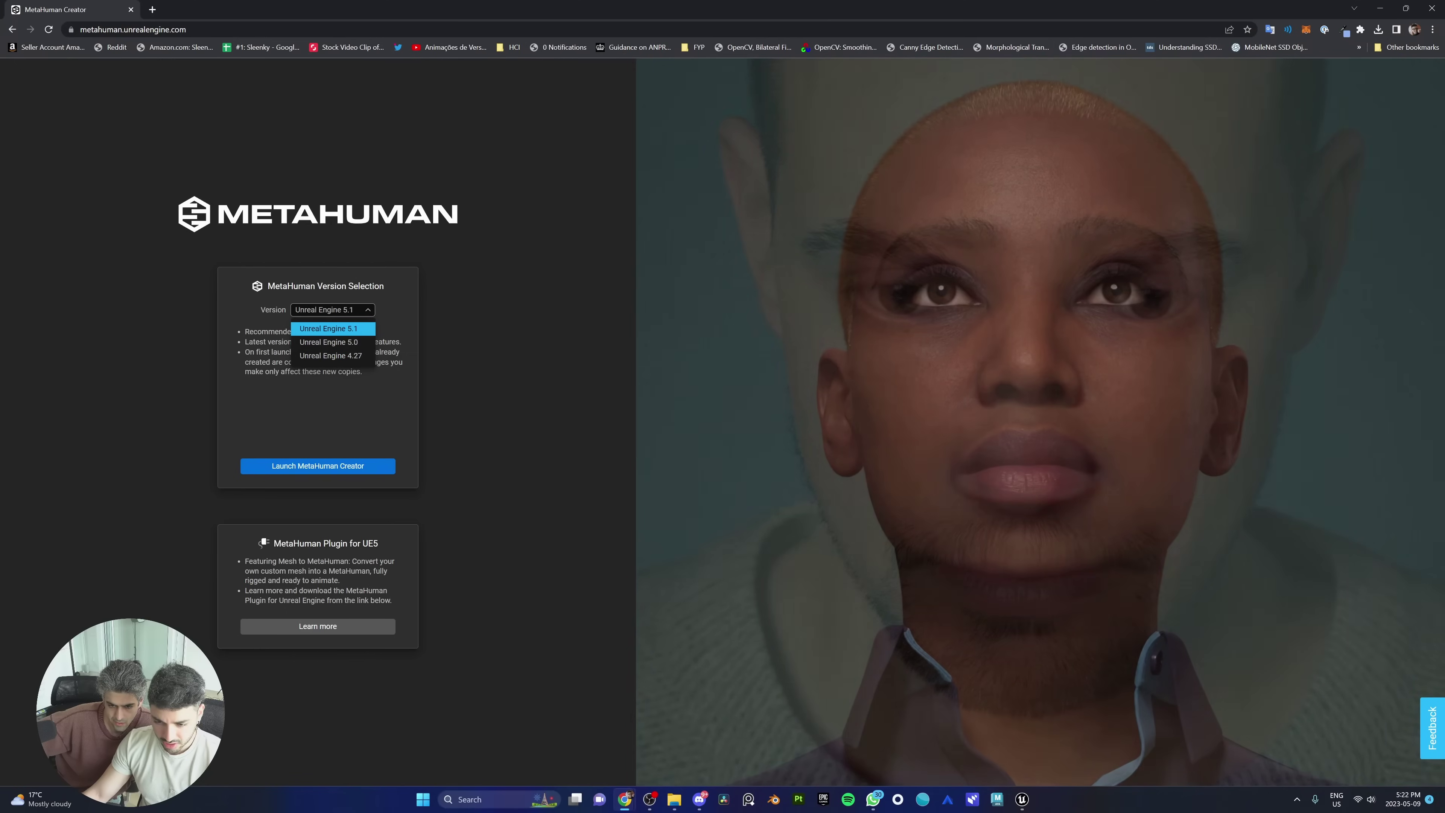
Step: Set the MetaHuman version to Unreal Engine 5.1 and launch MetaHuman Creator
{"action": "left_click", "coordinate": [400, 311]}
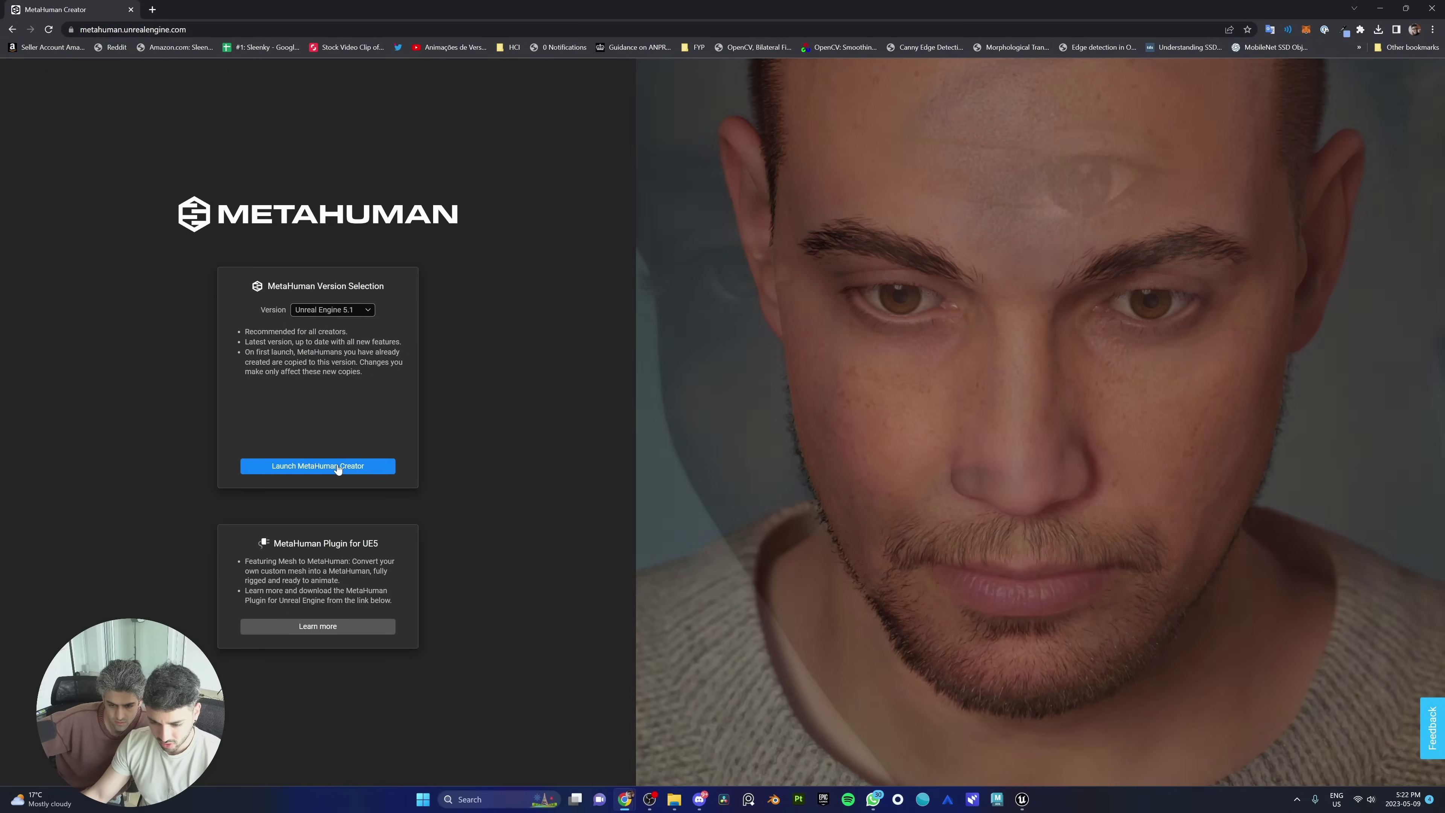
{"action": "left_click", "coordinate": [318, 466]}
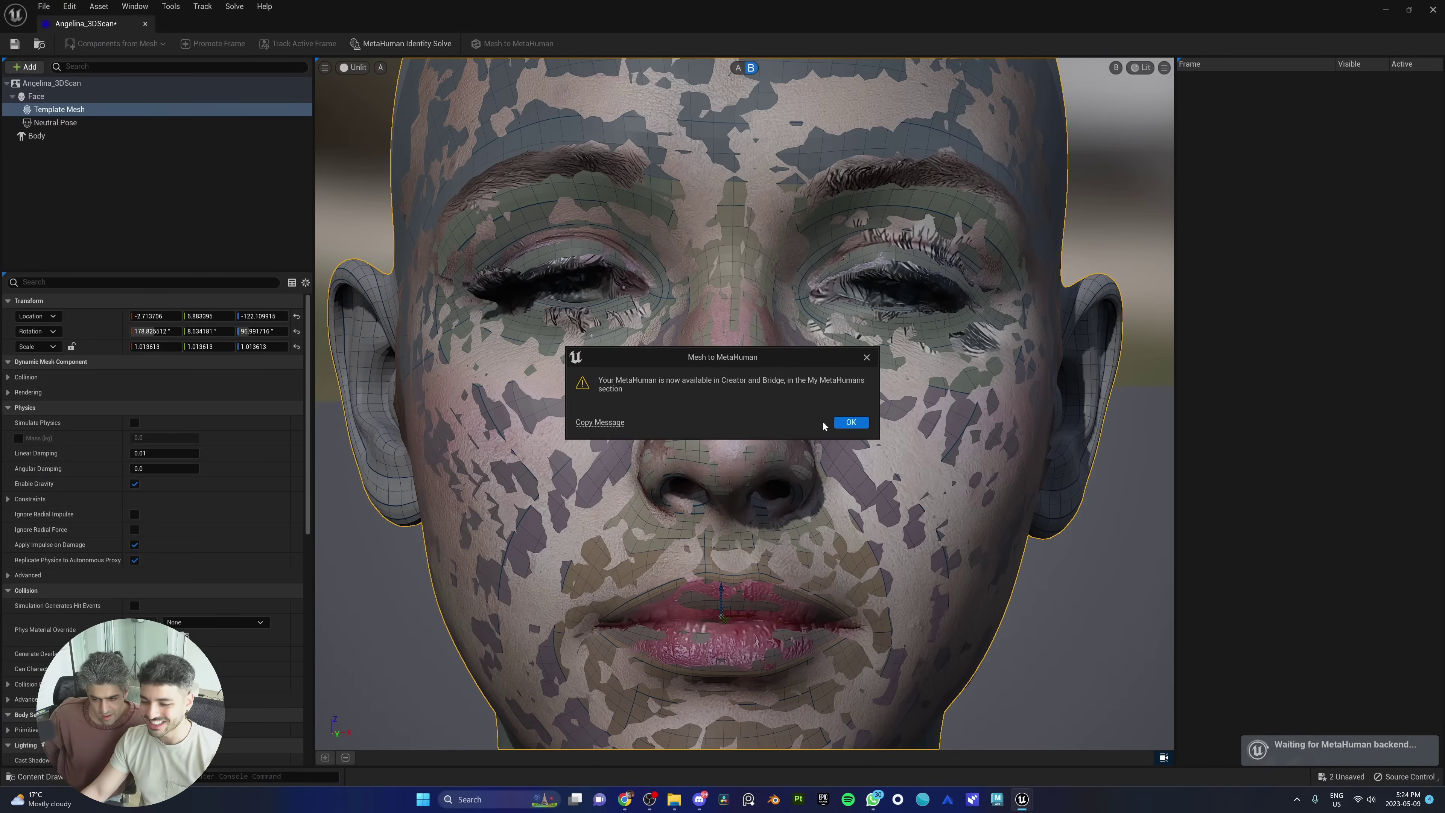
Step: Acknowledge the finished Mesh to MetaHuman conversion, close the Identity editor and save all modified assets
{"action": "left_click", "coordinate": [848, 422]}
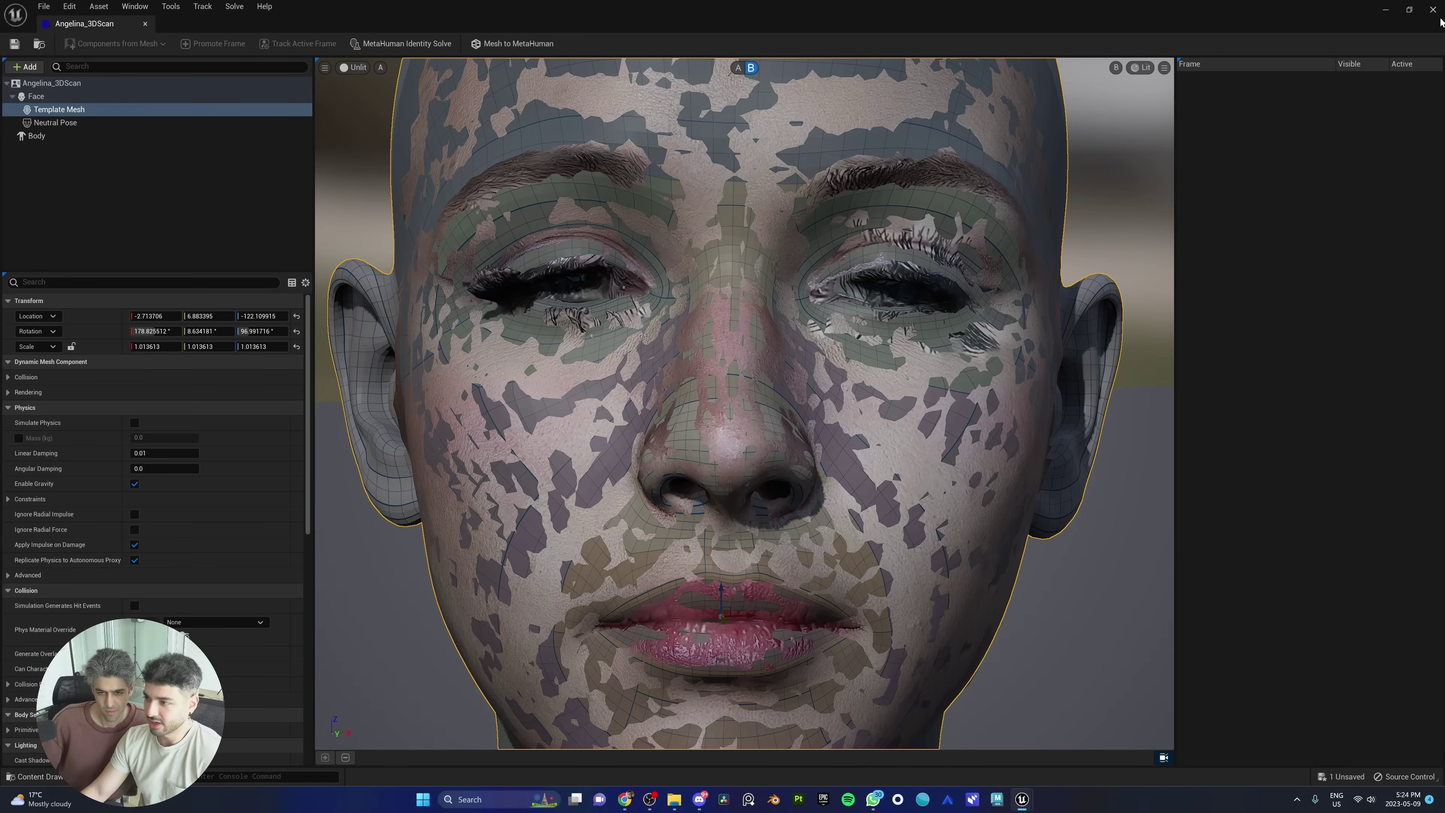
{"action": "left_click", "coordinate": [1433, 10]}
{"action": "left_click", "coordinate": [38, 776]}
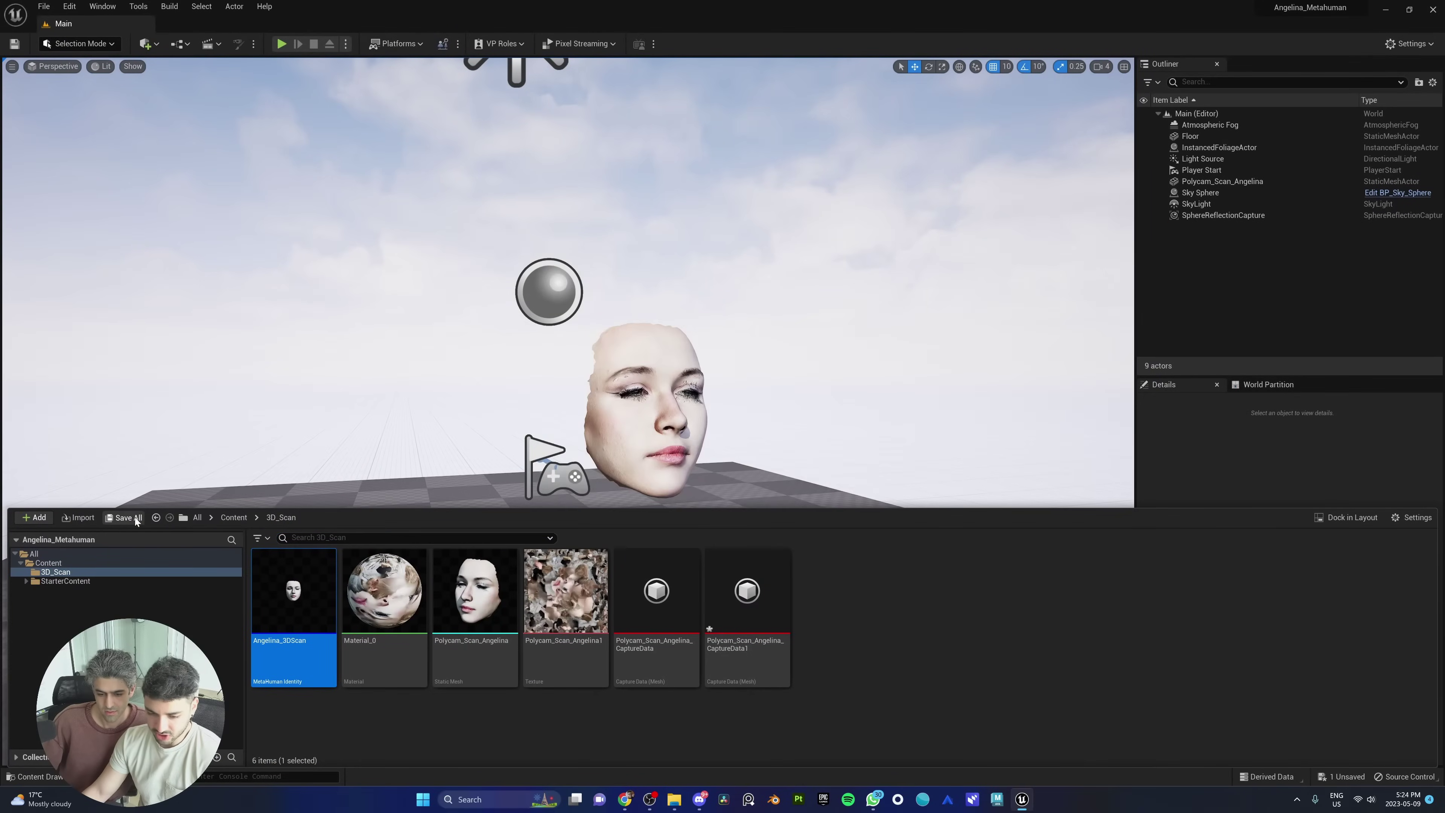
{"action": "left_click", "coordinate": [125, 518]}
{"action": "left_click", "coordinate": [429, 149]}
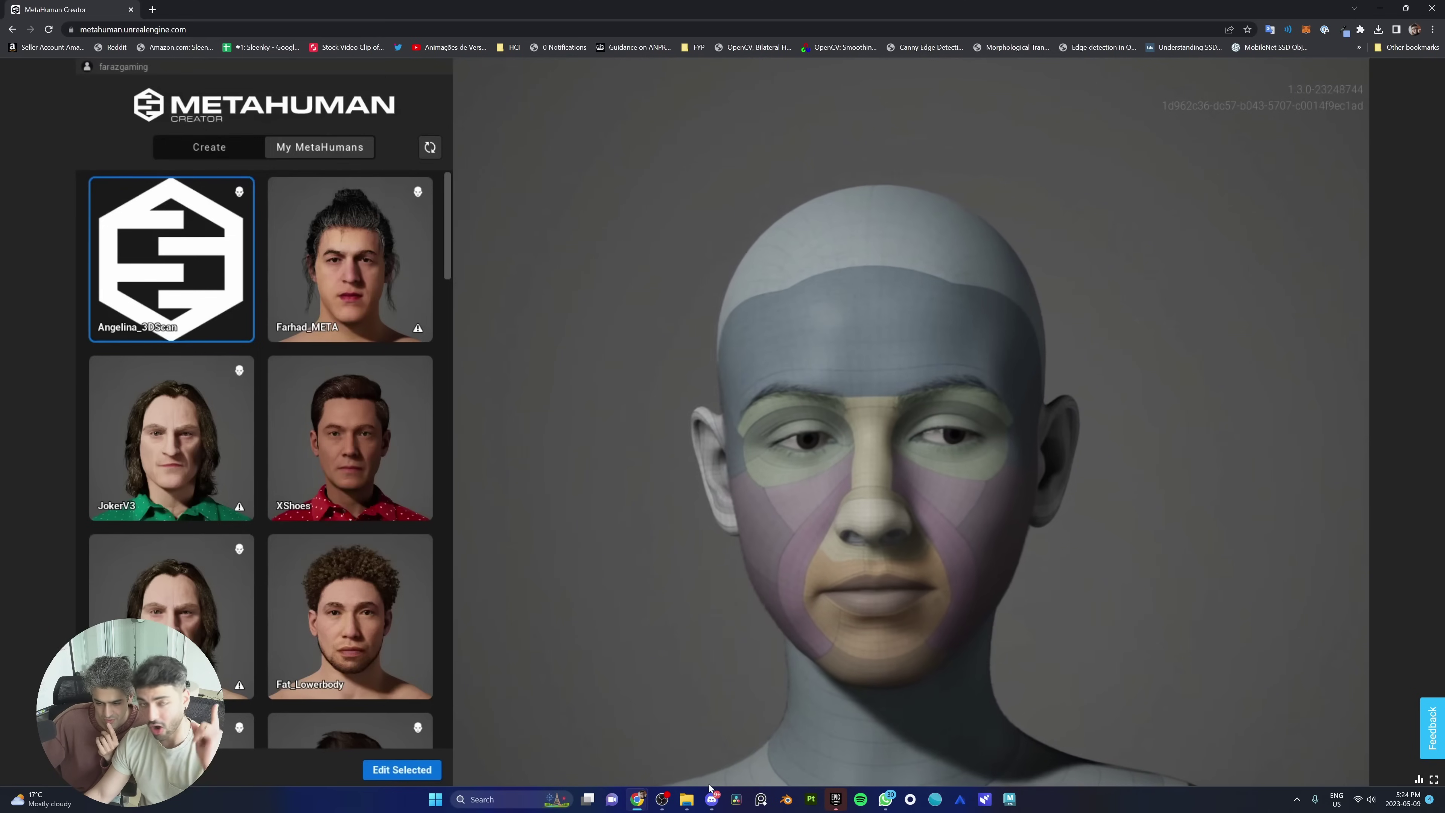
Step: Place the Ref.png reference photo beside the MetaHuman Creator browser window
{"action": "left_click", "coordinate": [711, 799]}
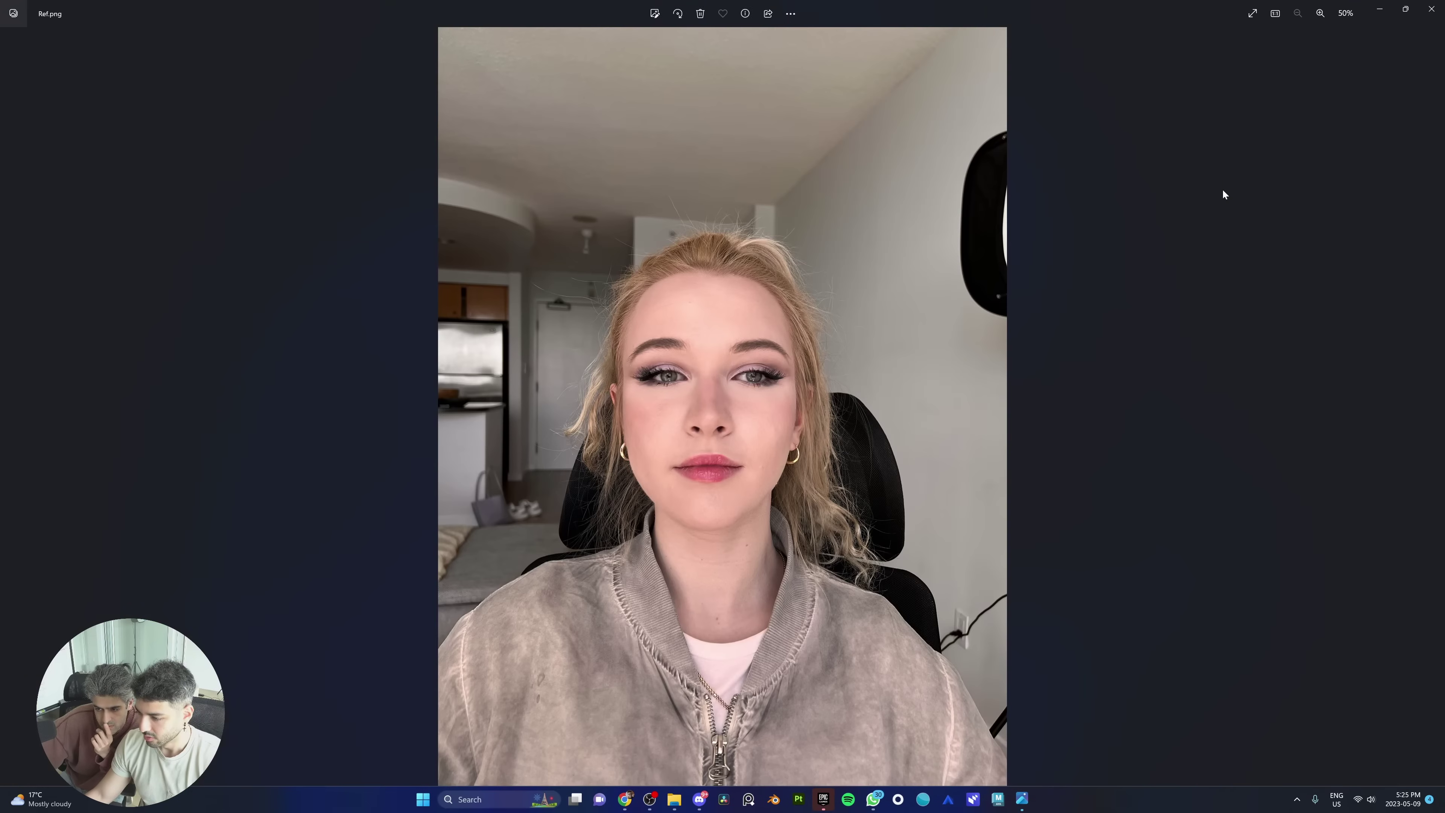
{"action": "double_click", "coordinate": [1053, 5]}
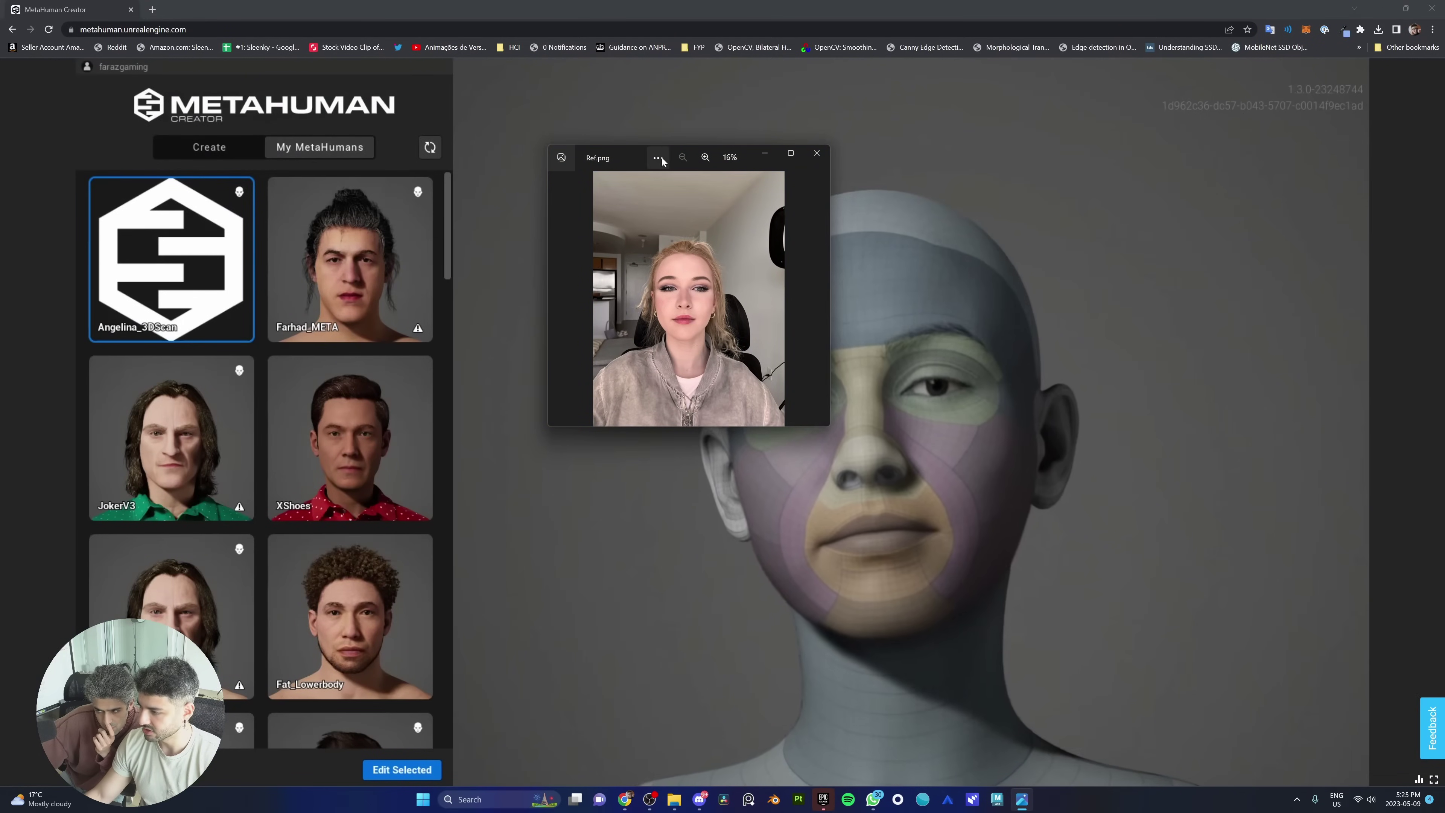
{"action": "left_click_drag", "start_coordinate": [660, 155], "coordinate": [3, 239]}
{"action": "left_click", "coordinate": [416, 249]}
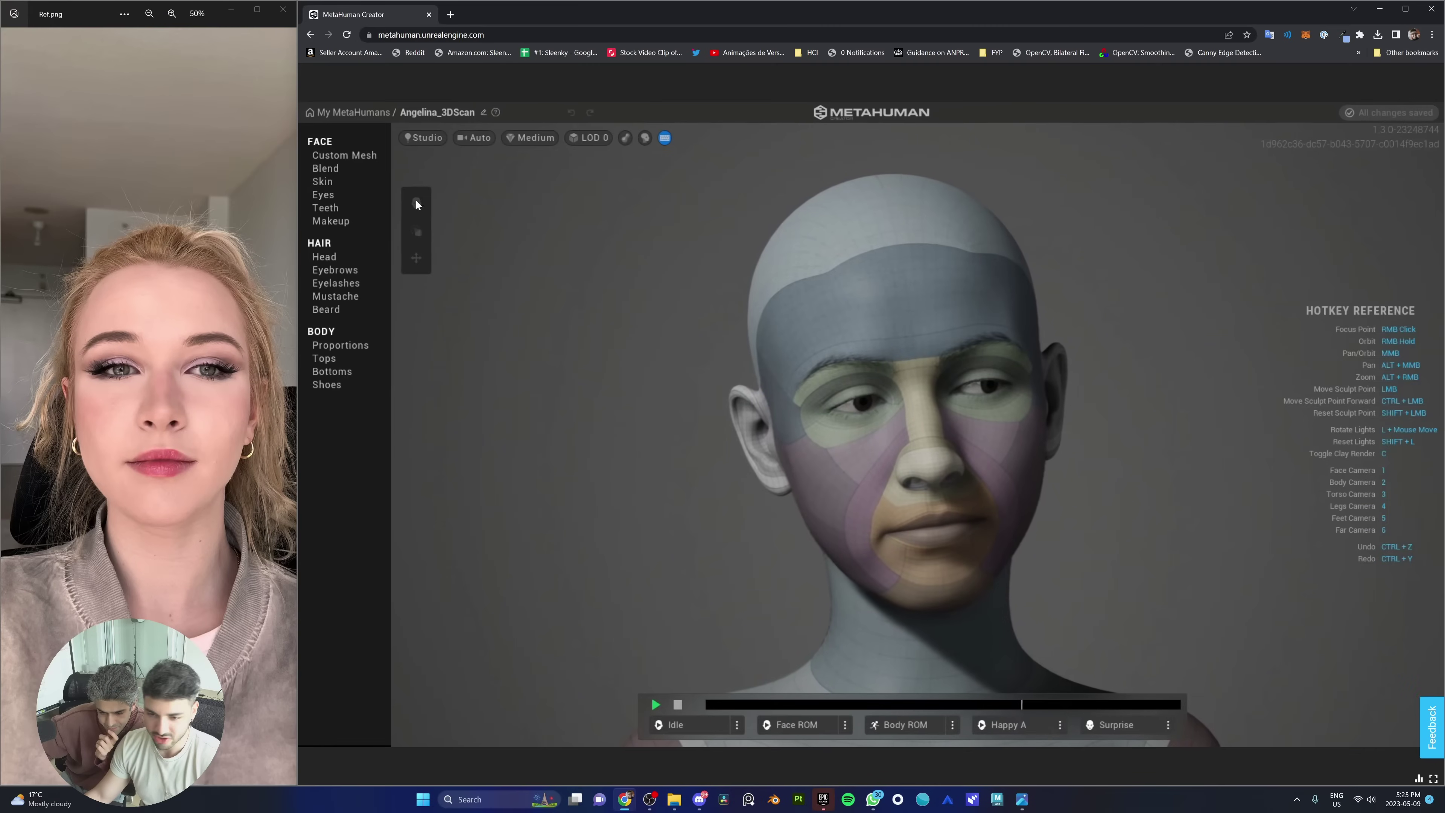
Step: Open the face's Custom Mesh settings and select the forehead and nose face-map regions
{"action": "left_click", "coordinate": [341, 156]}
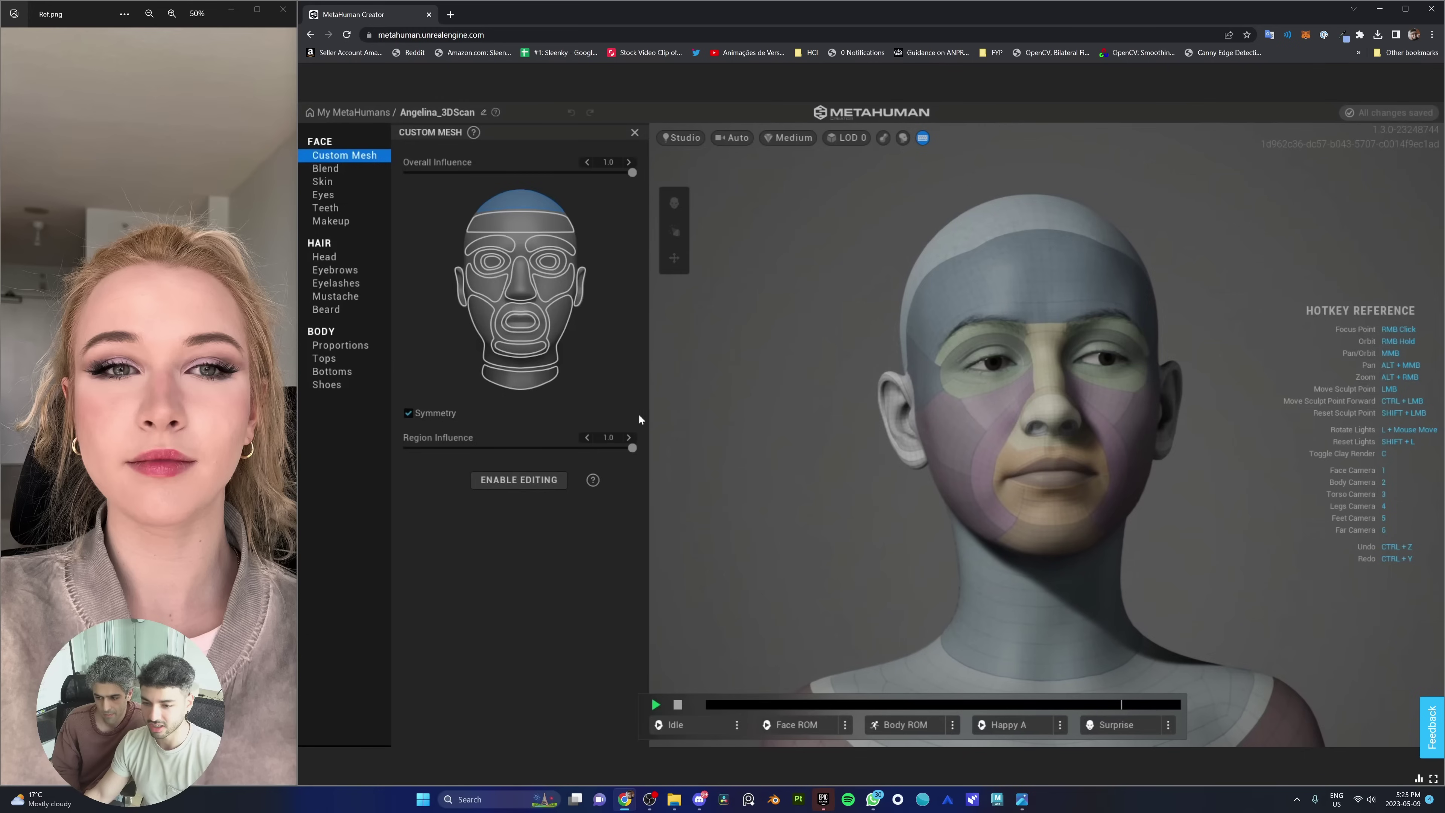
{"action": "left_click", "coordinate": [523, 224]}
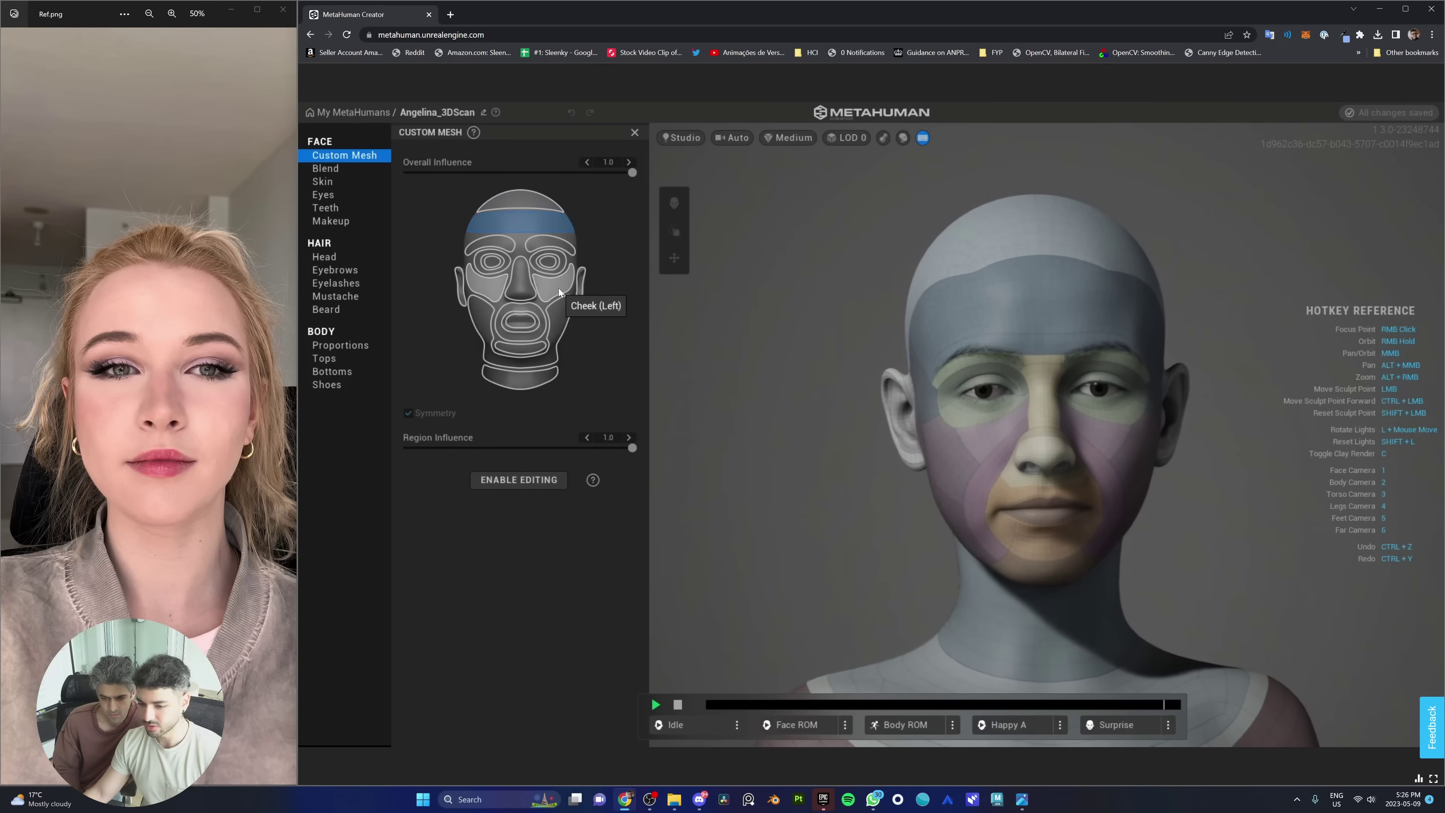
{"action": "left_click", "coordinate": [520, 281]}
{"action": "left_click", "coordinate": [408, 172]}
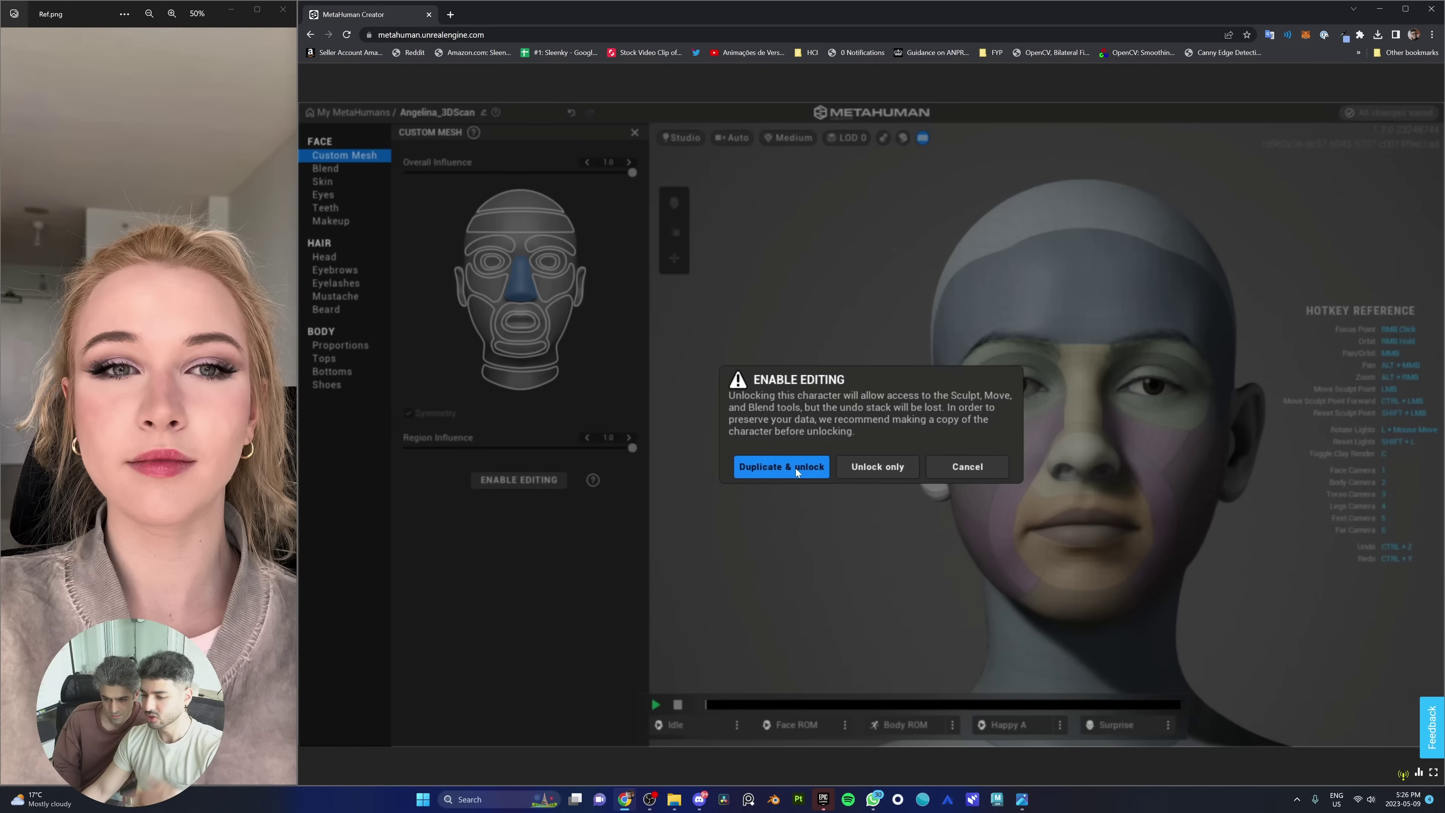
Step: Duplicate and unlock Angelina_3DScan and give her a light peach skin tone
{"action": "left_click", "coordinate": [796, 469]}
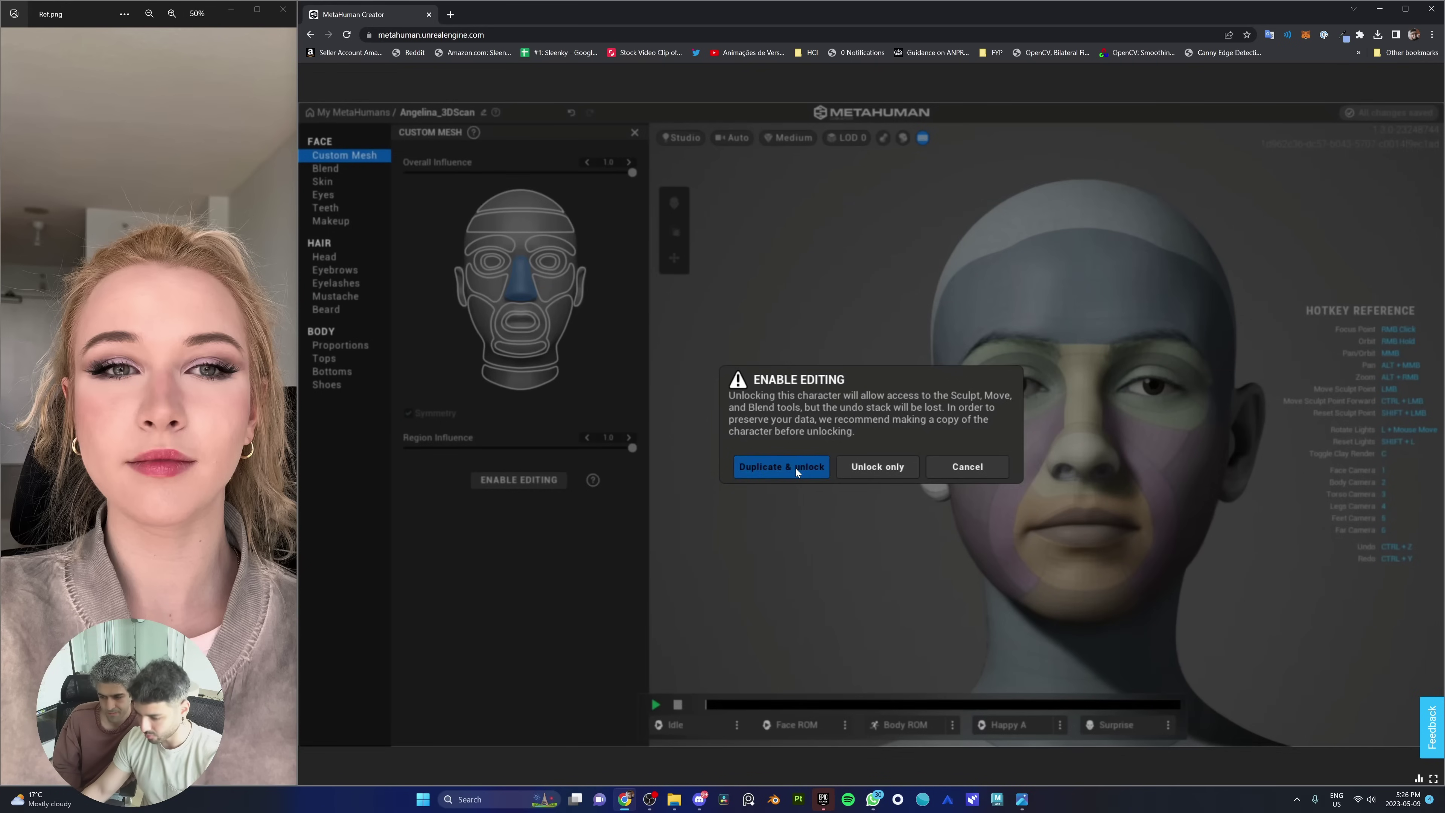
{"action": "left_click", "coordinate": [342, 181]}
{"action": "left_click", "coordinate": [509, 199]}
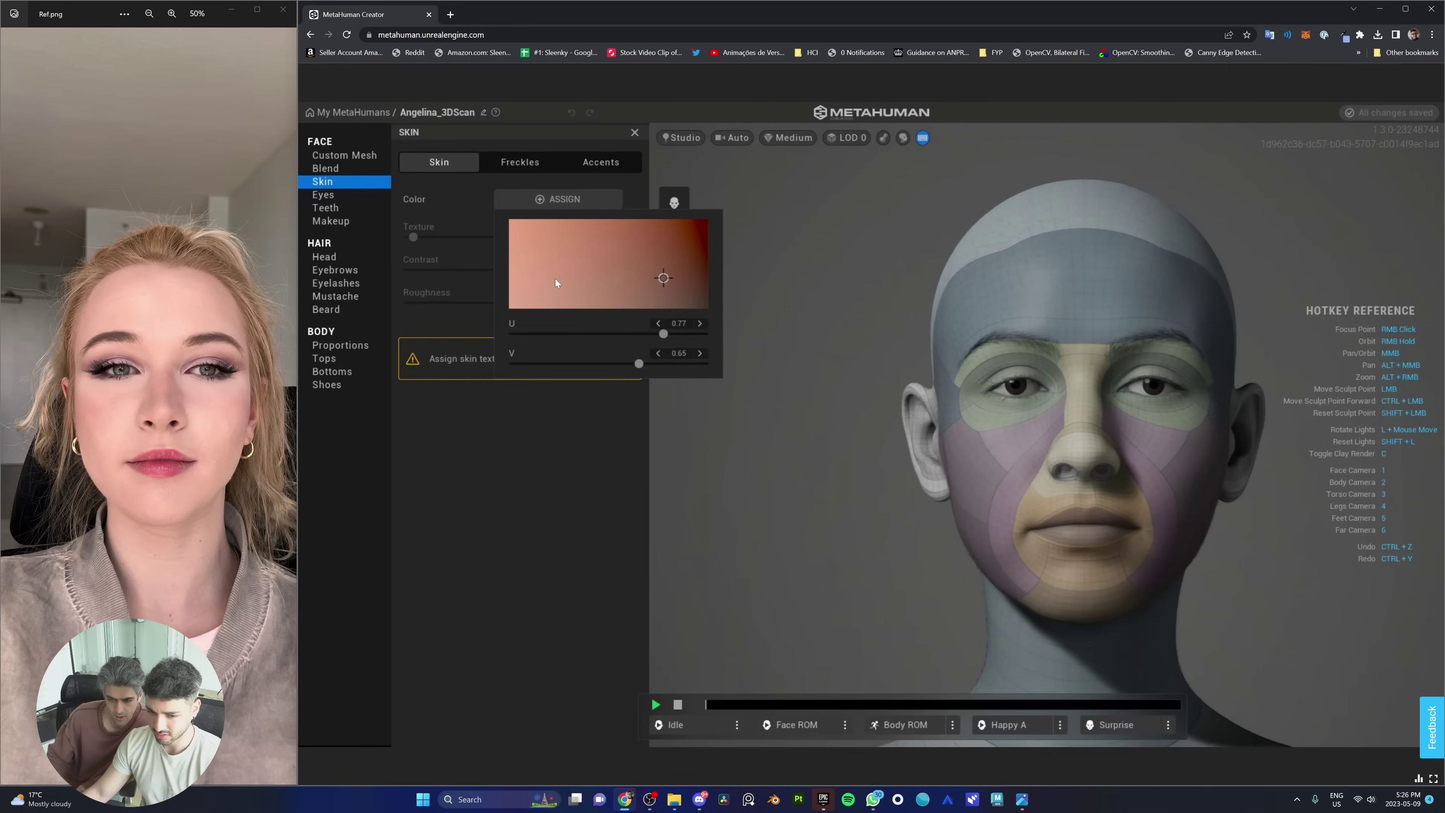
{"action": "left_click", "coordinate": [539, 277]}
{"action": "left_click_drag", "start_coordinate": [539, 279], "coordinate": [523, 290]}
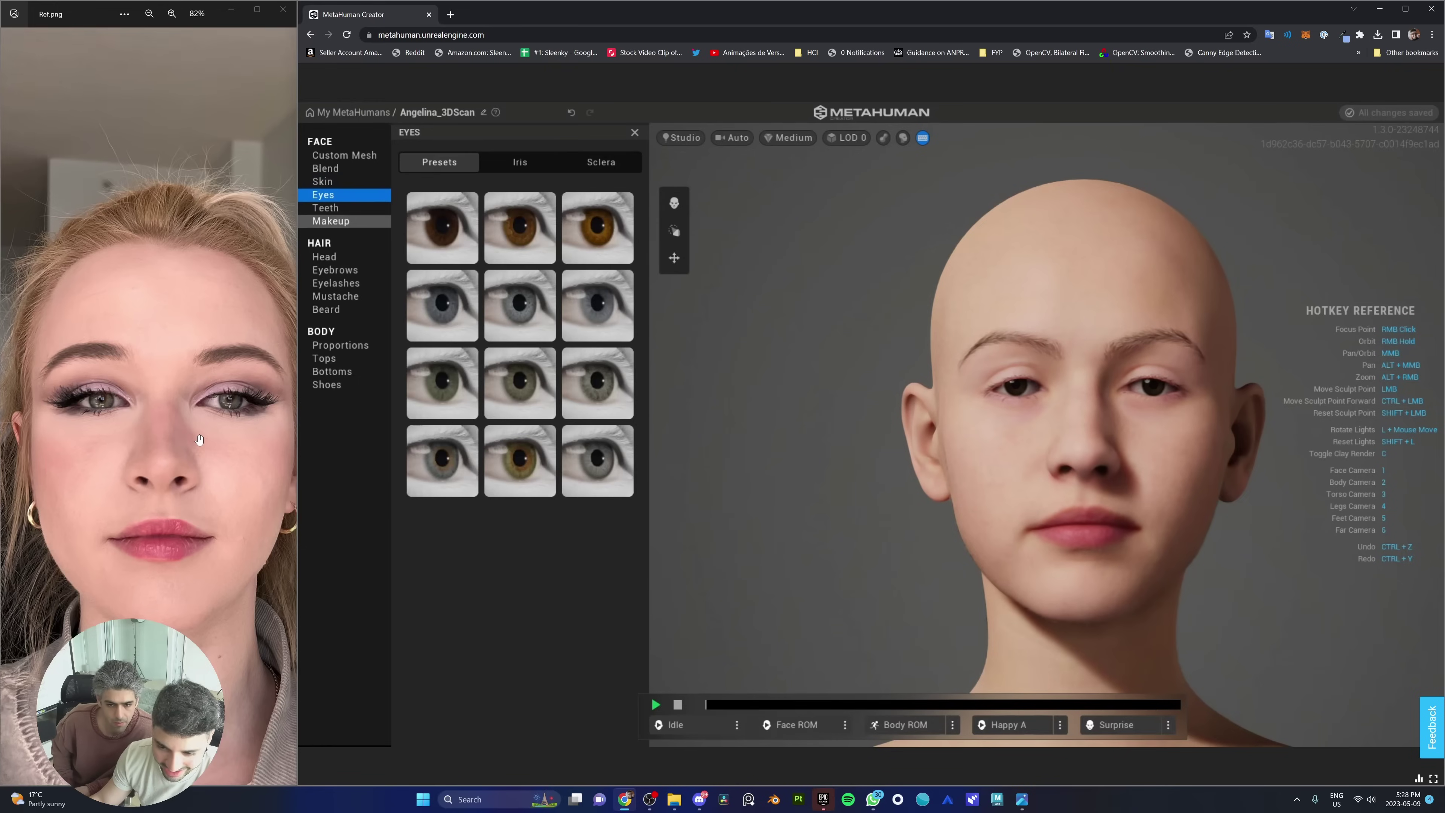
{"action": "scroll", "coordinate": [119, 397], "scroll_direction": "up", "scroll_amount": 8}
{"action": "scroll", "coordinate": [120, 397], "scroll_direction": "down", "scroll_amount": 5}
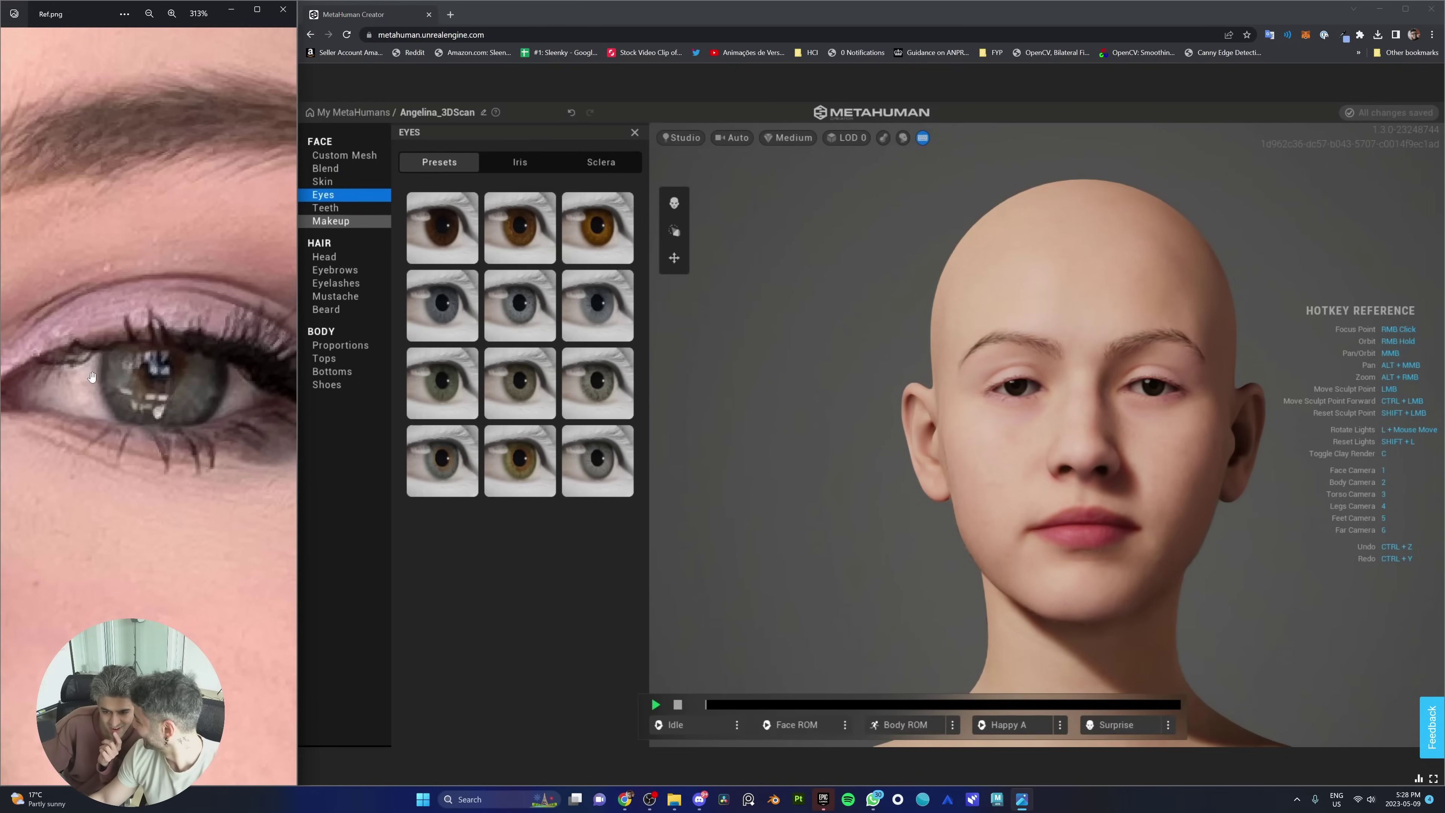
{"action": "scroll", "coordinate": [211, 437], "scroll_direction": "up", "scroll_amount": 4}
{"action": "scroll", "coordinate": [211, 438], "scroll_direction": "down", "scroll_amount": 3}
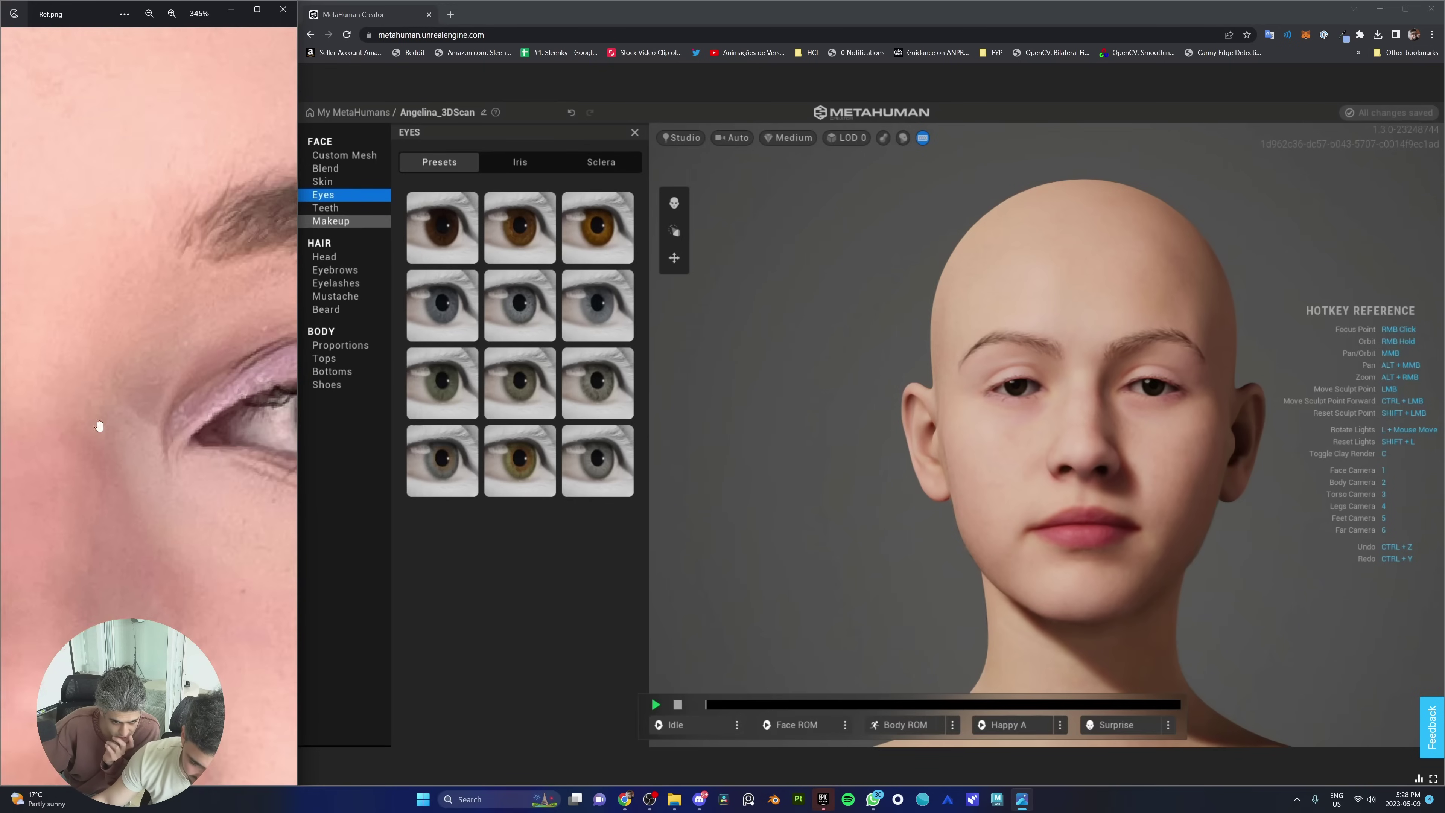
{"action": "scroll", "coordinate": [184, 439], "scroll_direction": "up", "scroll_amount": 3}
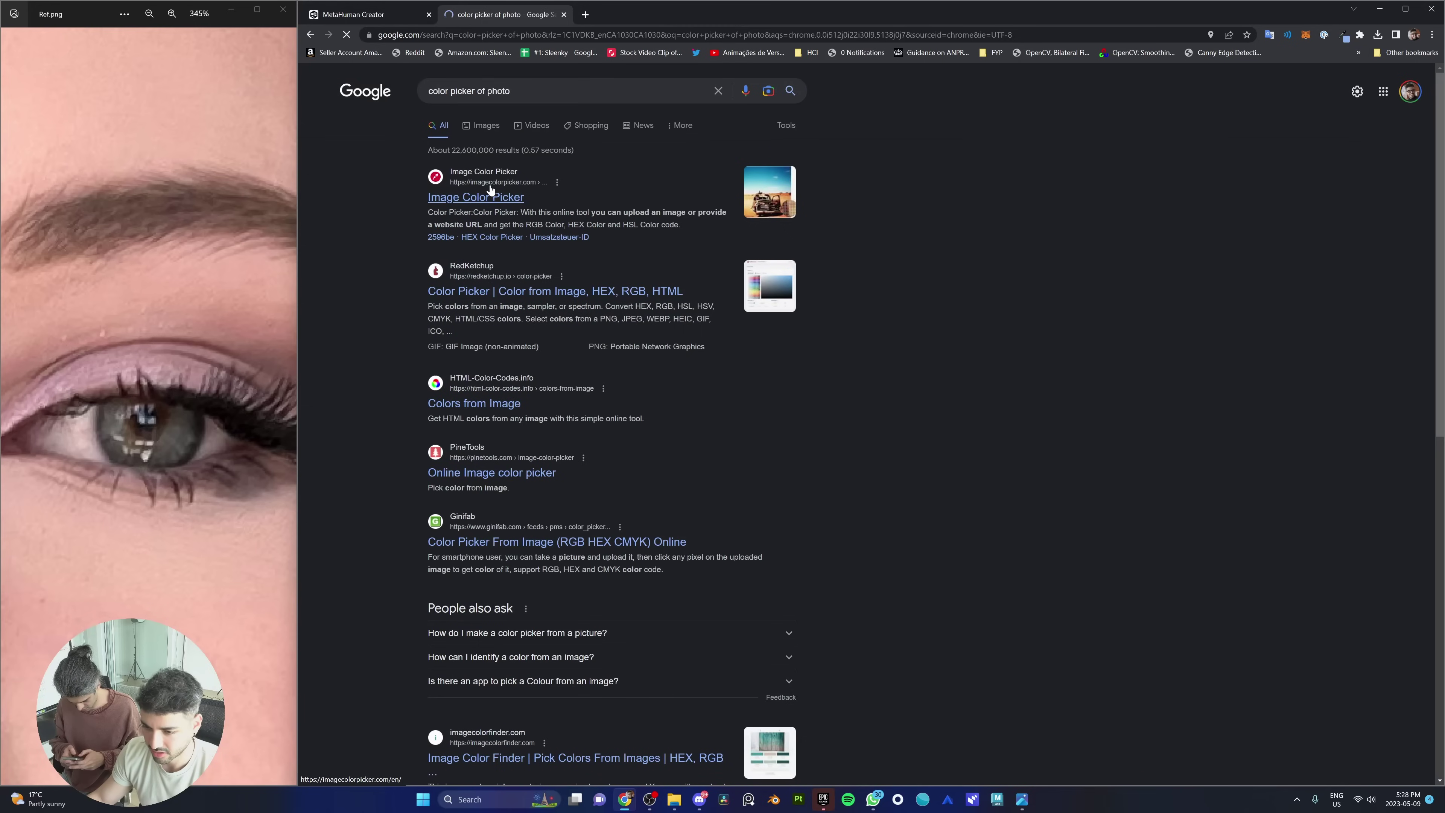
Step: Load the reference photo into imagecolorpicker.com and give the eyes grey-green Preset 010
{"action": "left_click", "coordinate": [488, 173]}
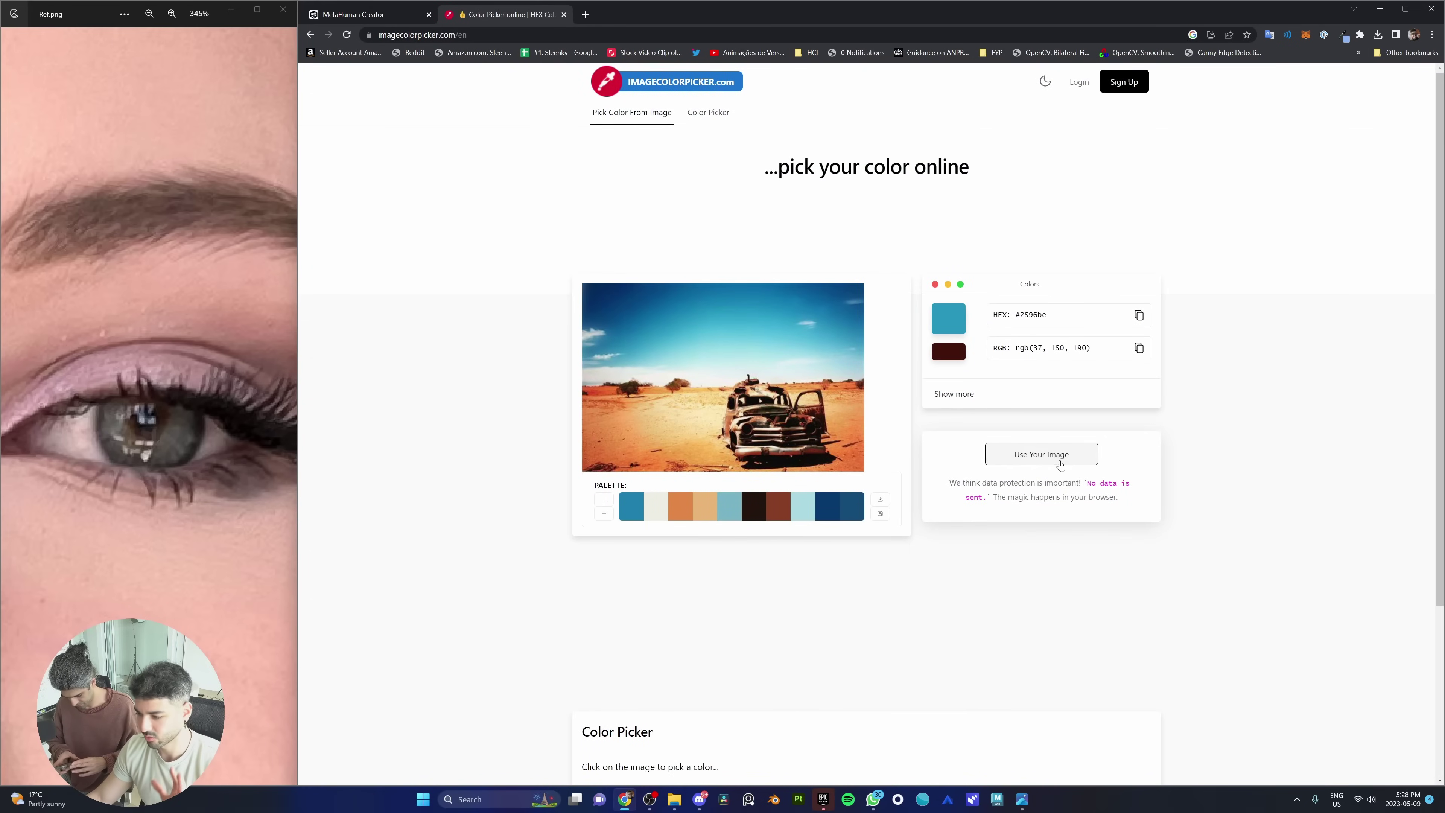
{"action": "left_click", "coordinate": [1041, 456]}
{"action": "left_click", "coordinate": [868, 354]}
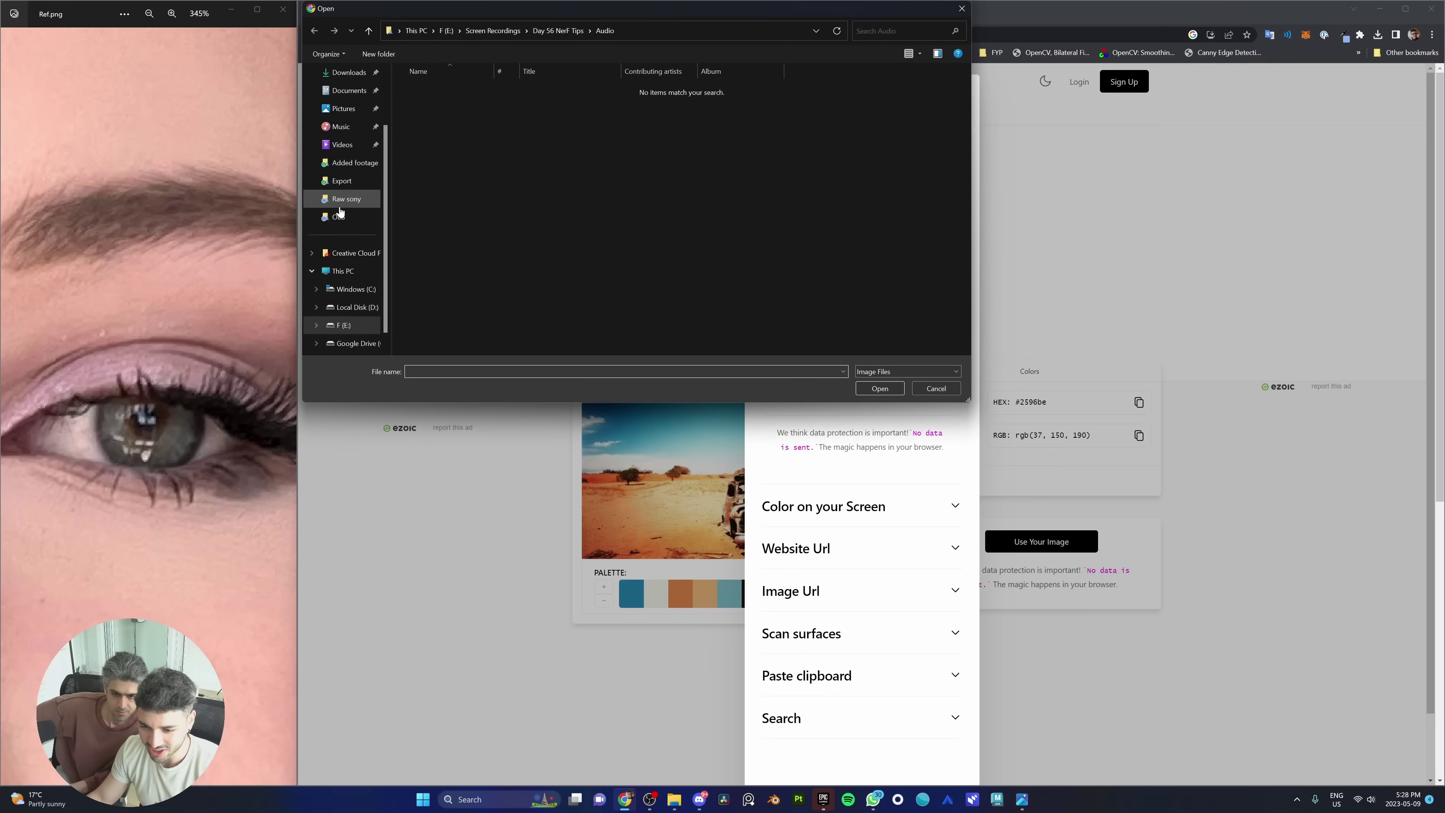
{"action": "left_click", "coordinate": [473, 32]}
{"action": "double_click", "coordinate": [493, 142]}
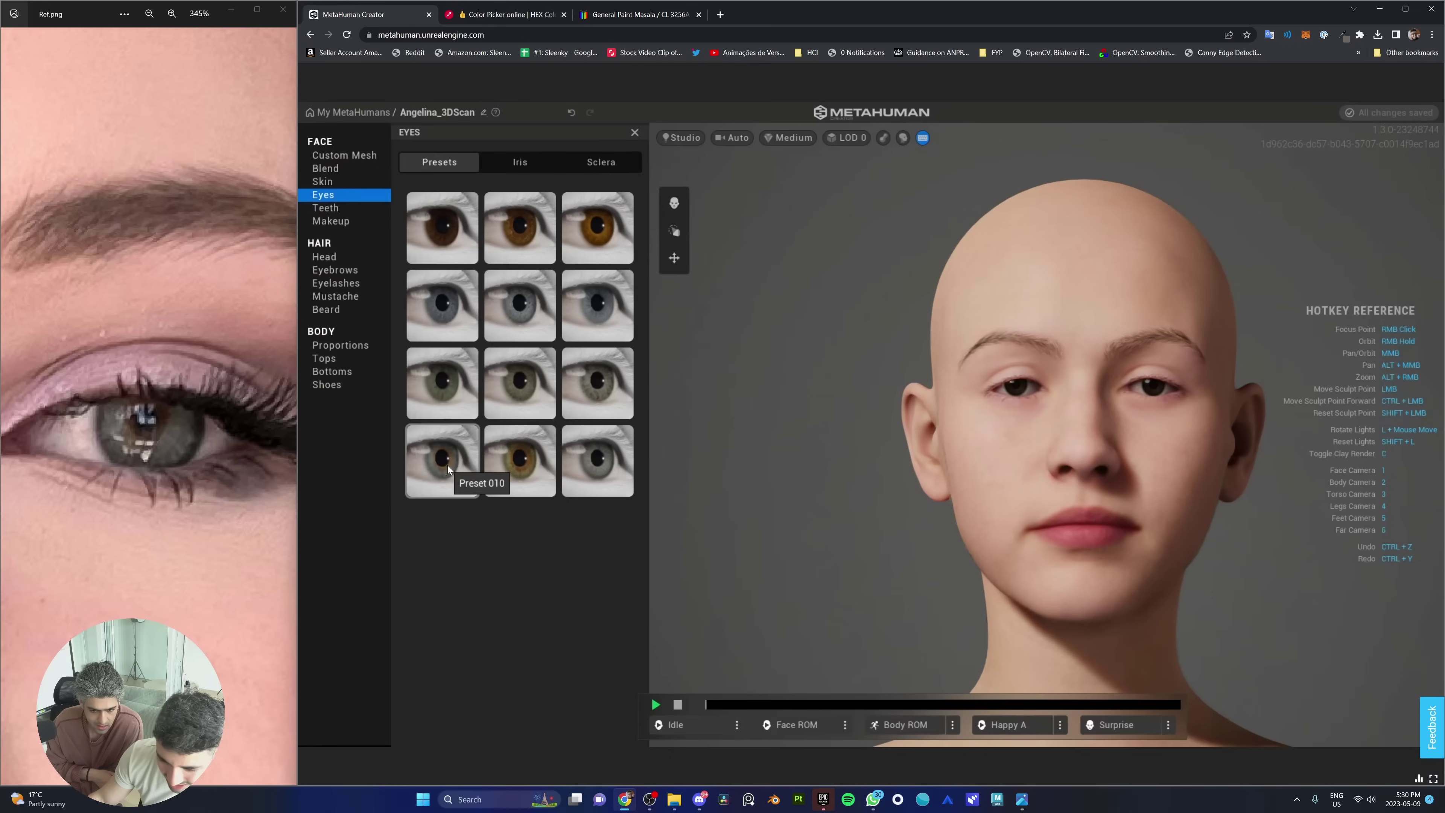
{"action": "left_click", "coordinate": [448, 469]}
{"action": "scroll", "coordinate": [1122, 411], "scroll_direction": "up", "scroll_amount": 6}
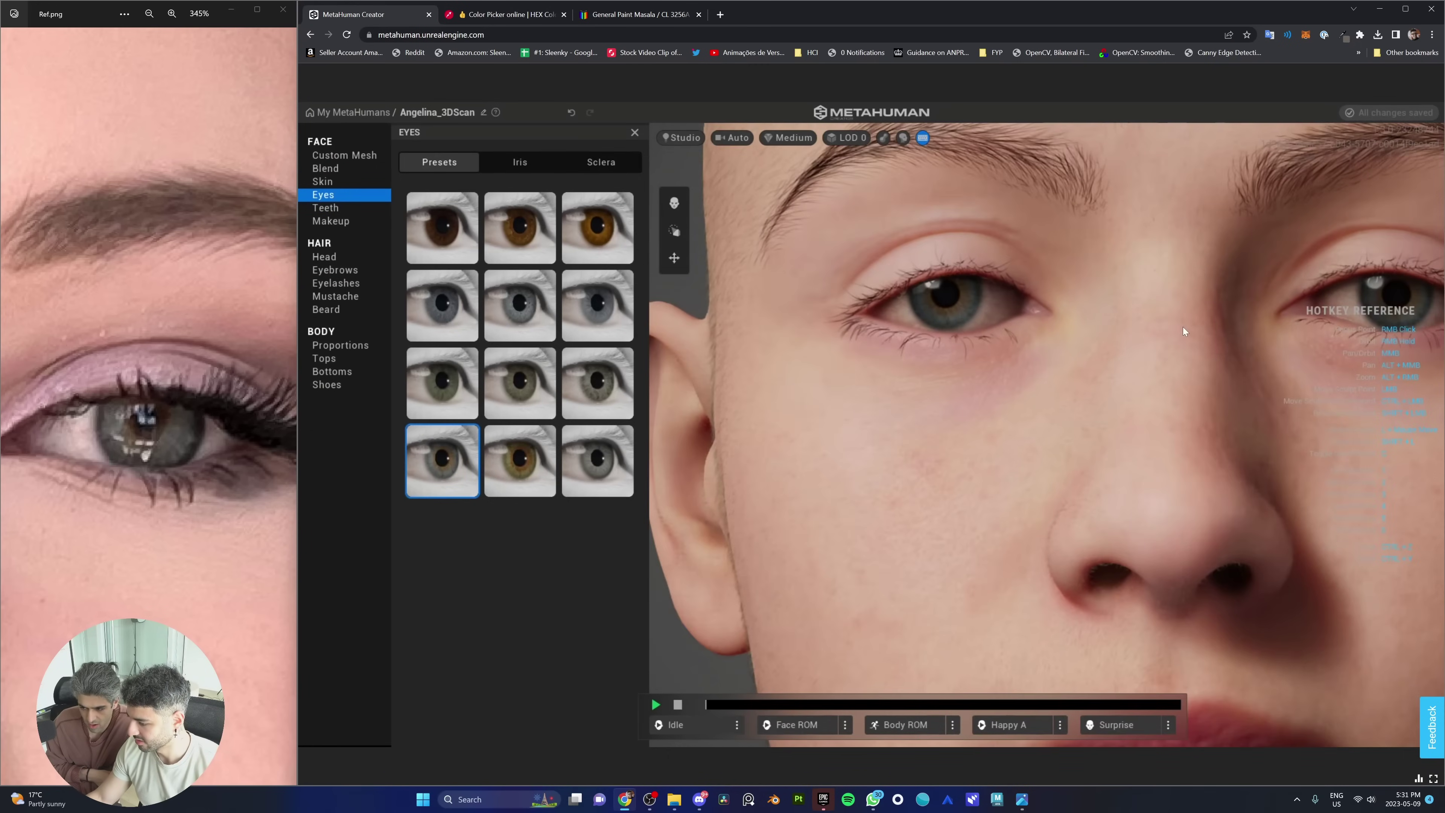
Step: Pick a hairstyle and darken its blonde ombre colour using the reference colour picker
{"action": "scroll", "coordinate": [148, 399], "scroll_direction": "up", "scroll_amount": 4}
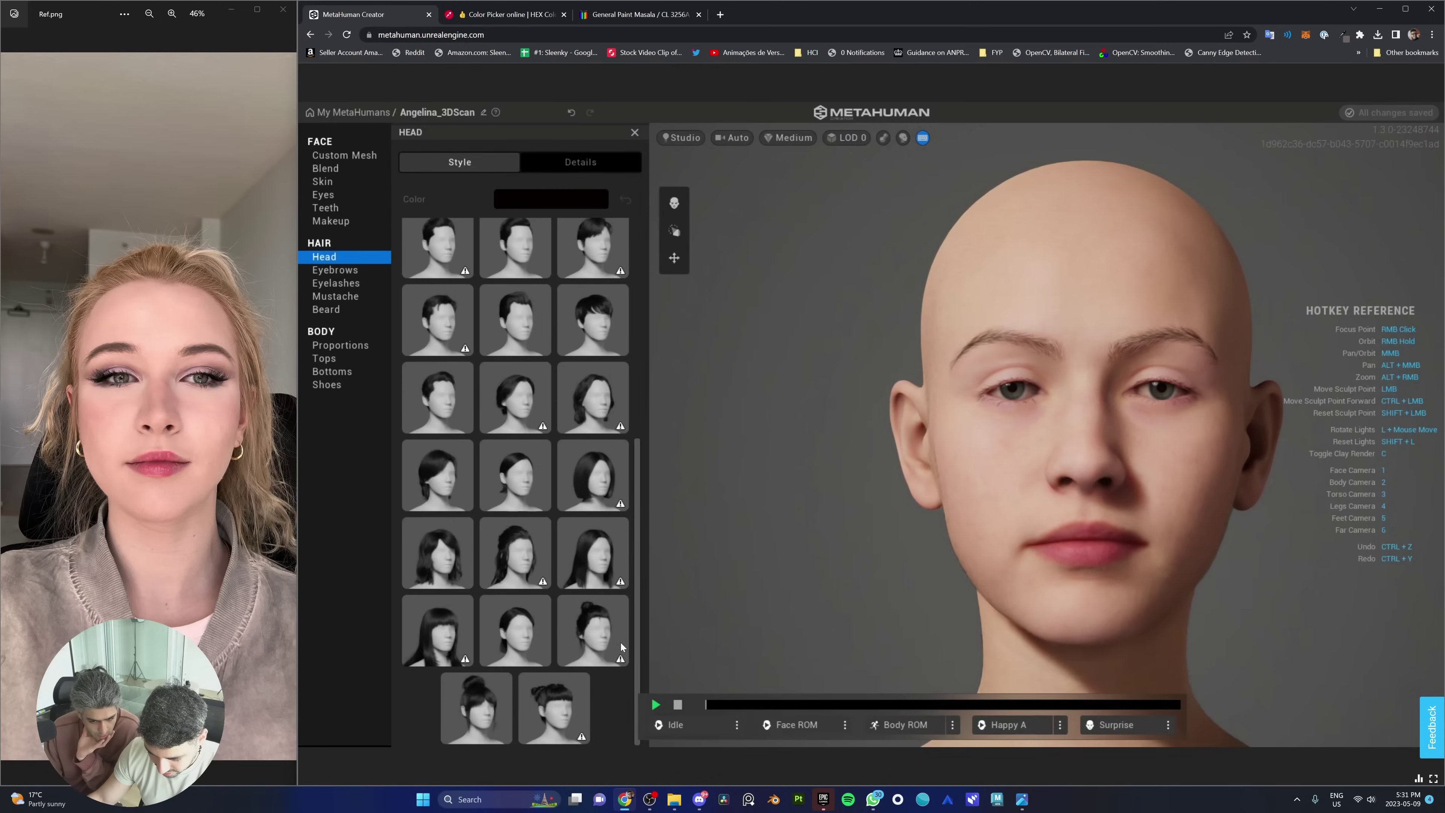
{"action": "left_click", "coordinate": [515, 549]}
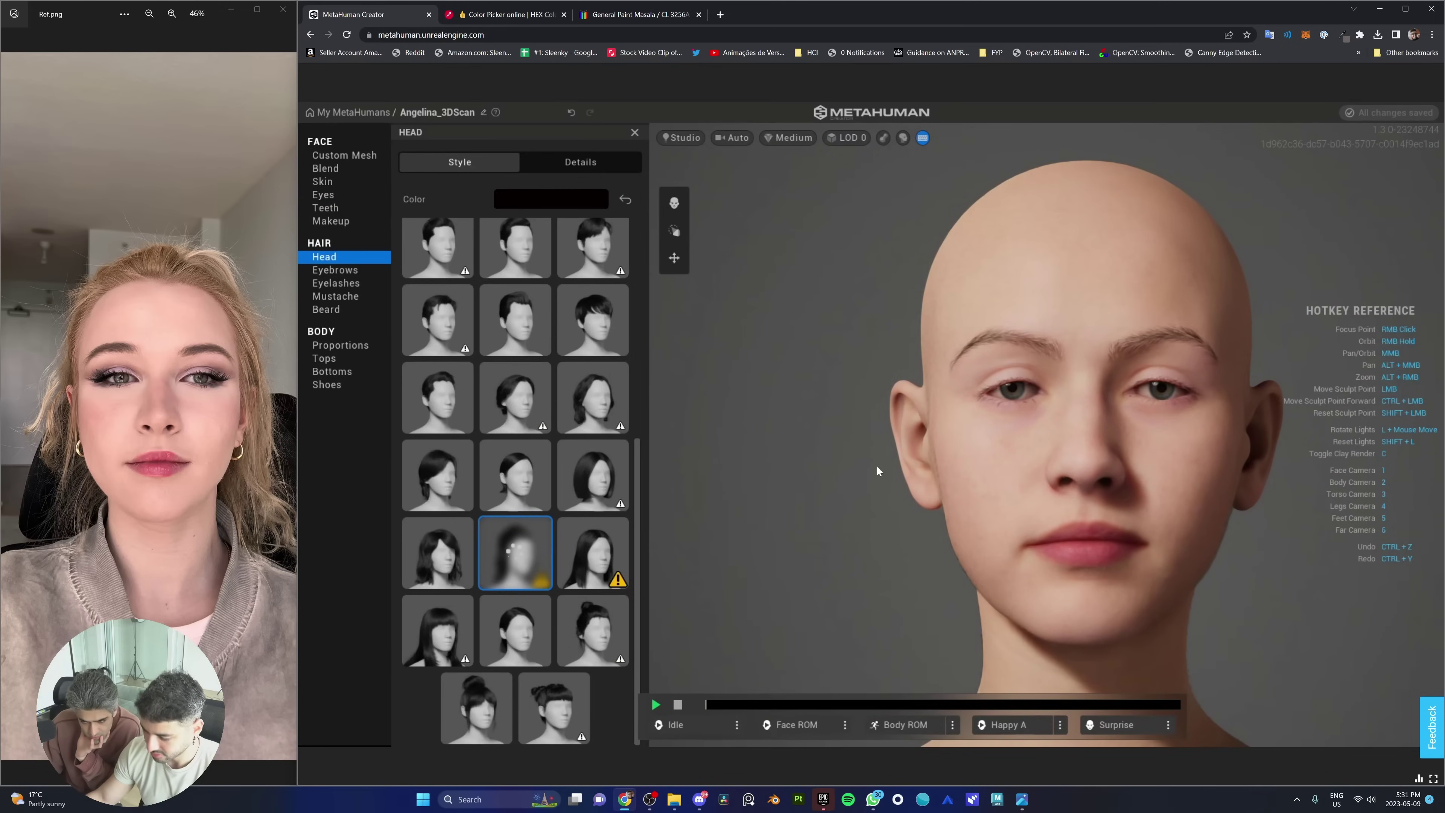
{"action": "right_click_drag", "start_coordinate": [1213, 347], "coordinate": [977, 367]}
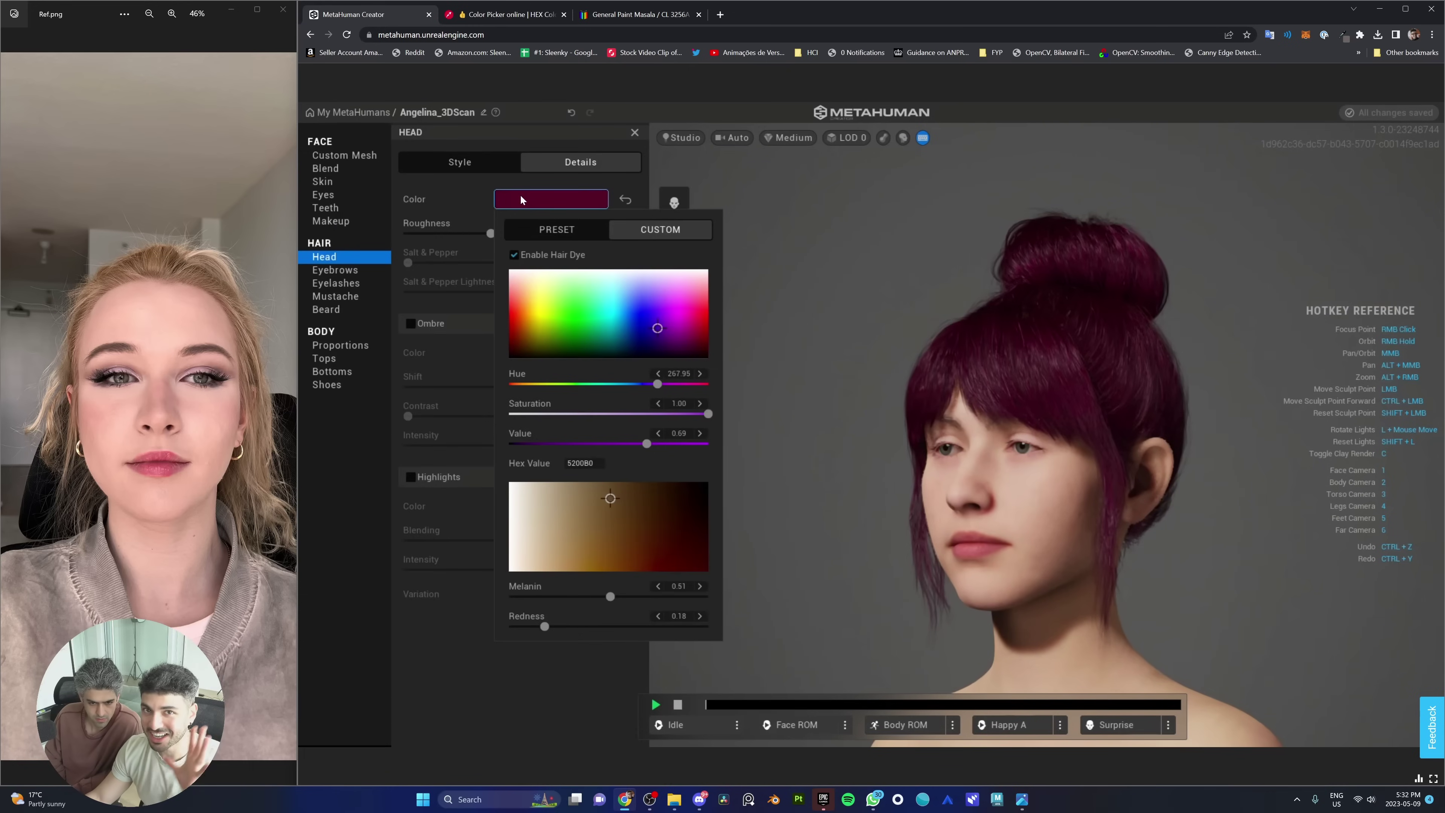
{"action": "key", "text": "ctrl+Tab"}
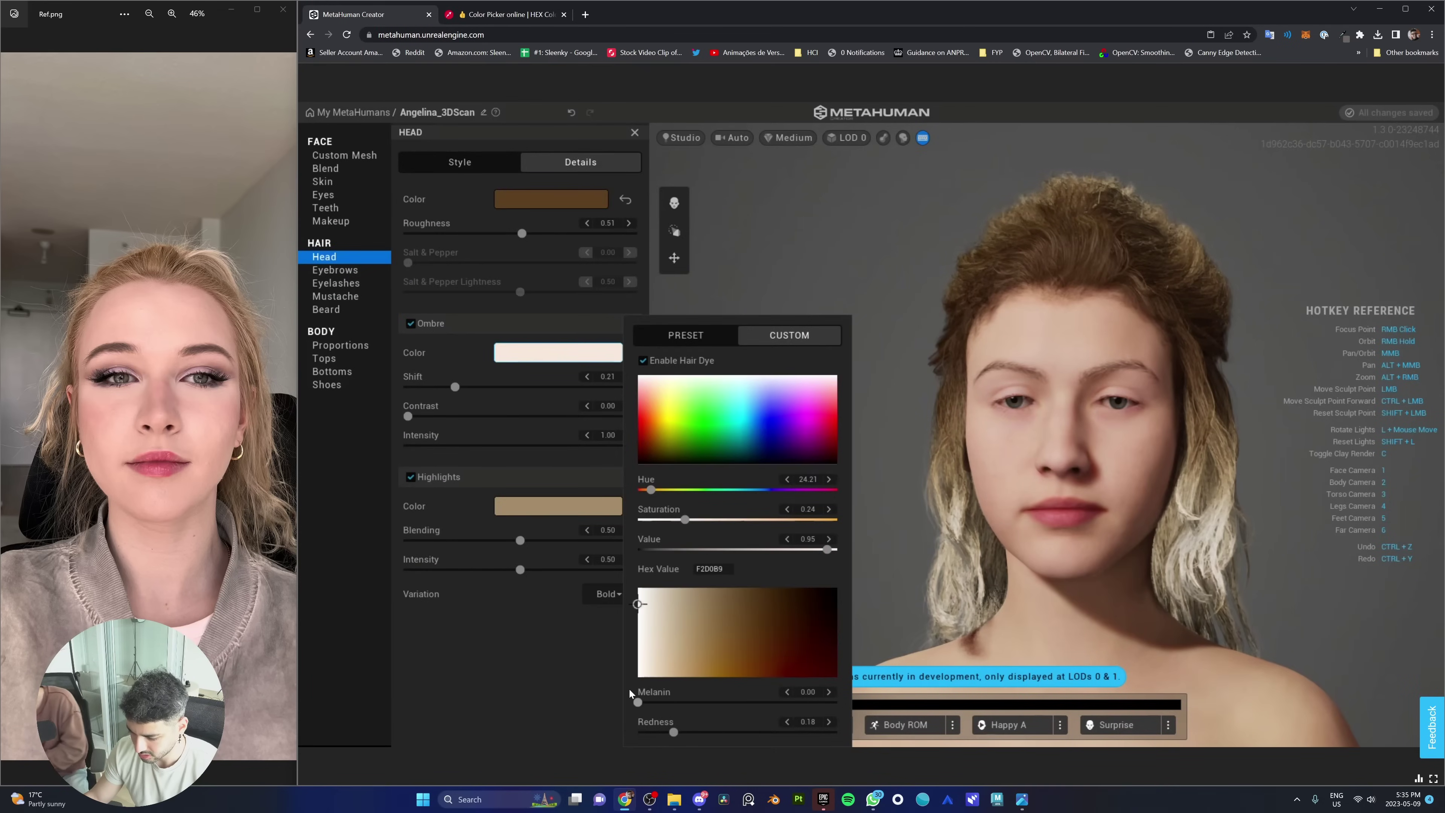
{"action": "left_click_drag", "start_coordinate": [629, 688], "coordinate": [670, 692]}
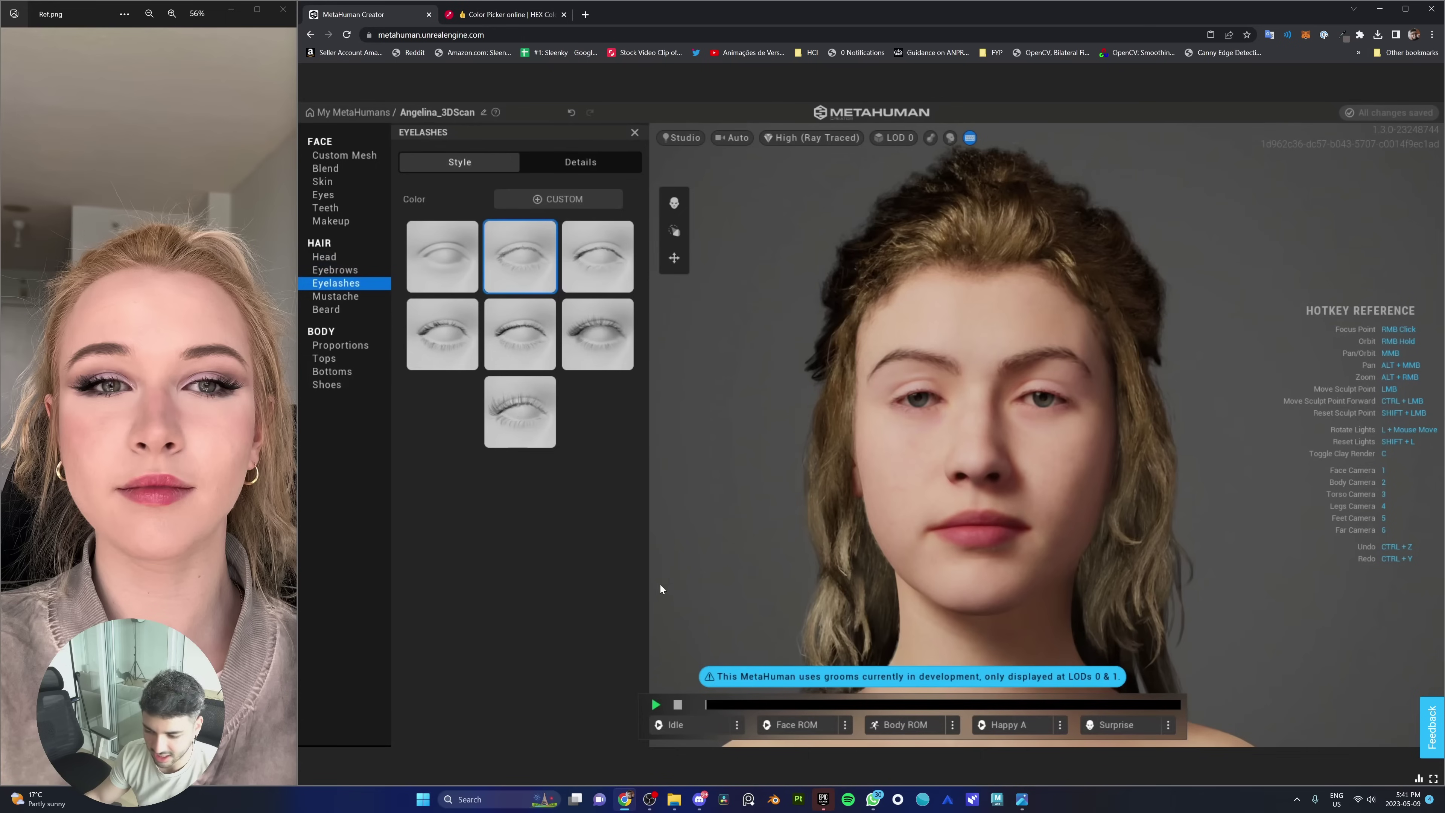
Step: Give her the longest, densest eyelash style and move the skin-tone snip beside the makeup panel
{"action": "left_click", "coordinate": [597, 345]}
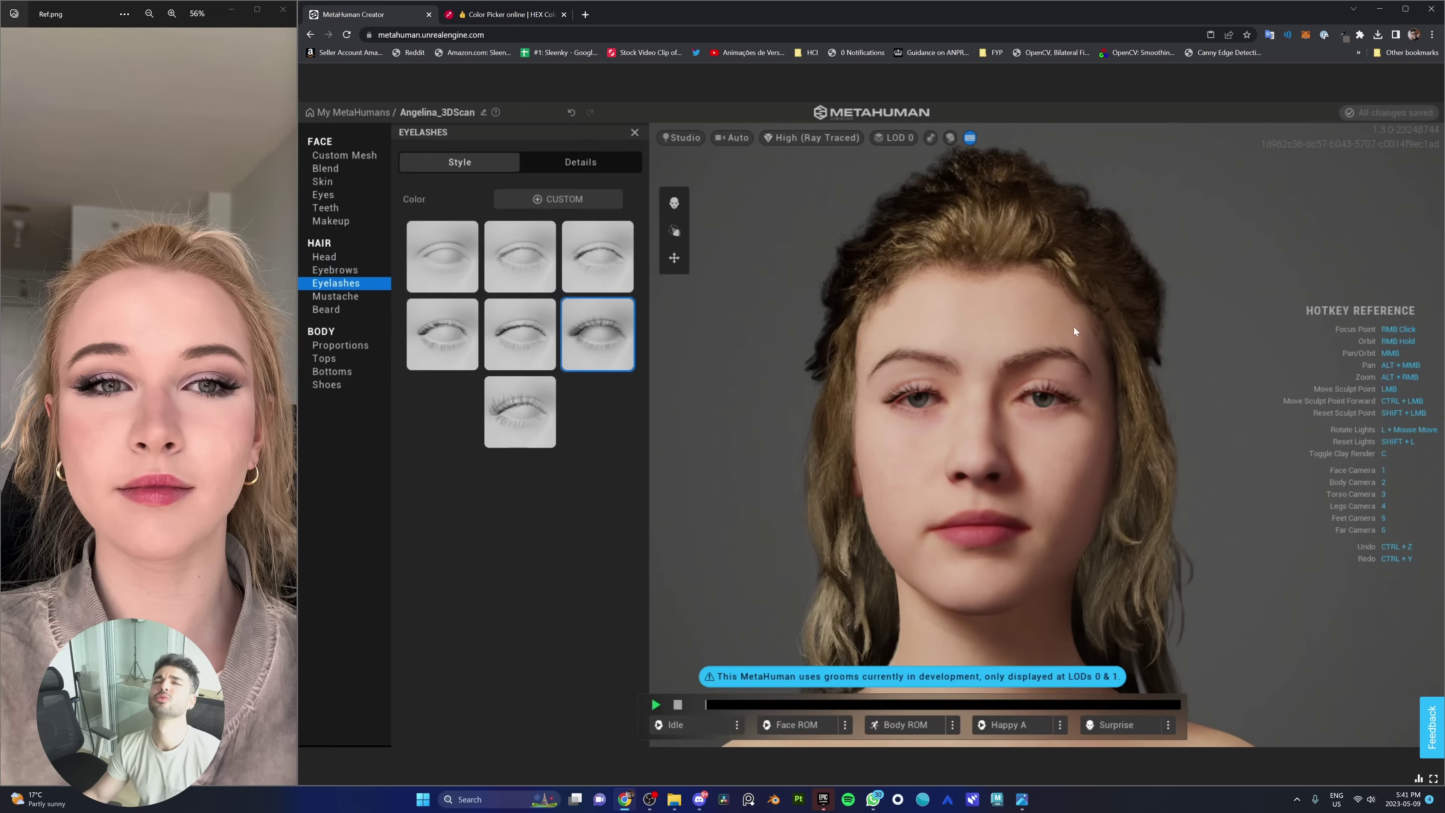
{"action": "scroll", "coordinate": [990, 314], "scroll_direction": "up", "scroll_amount": 5}
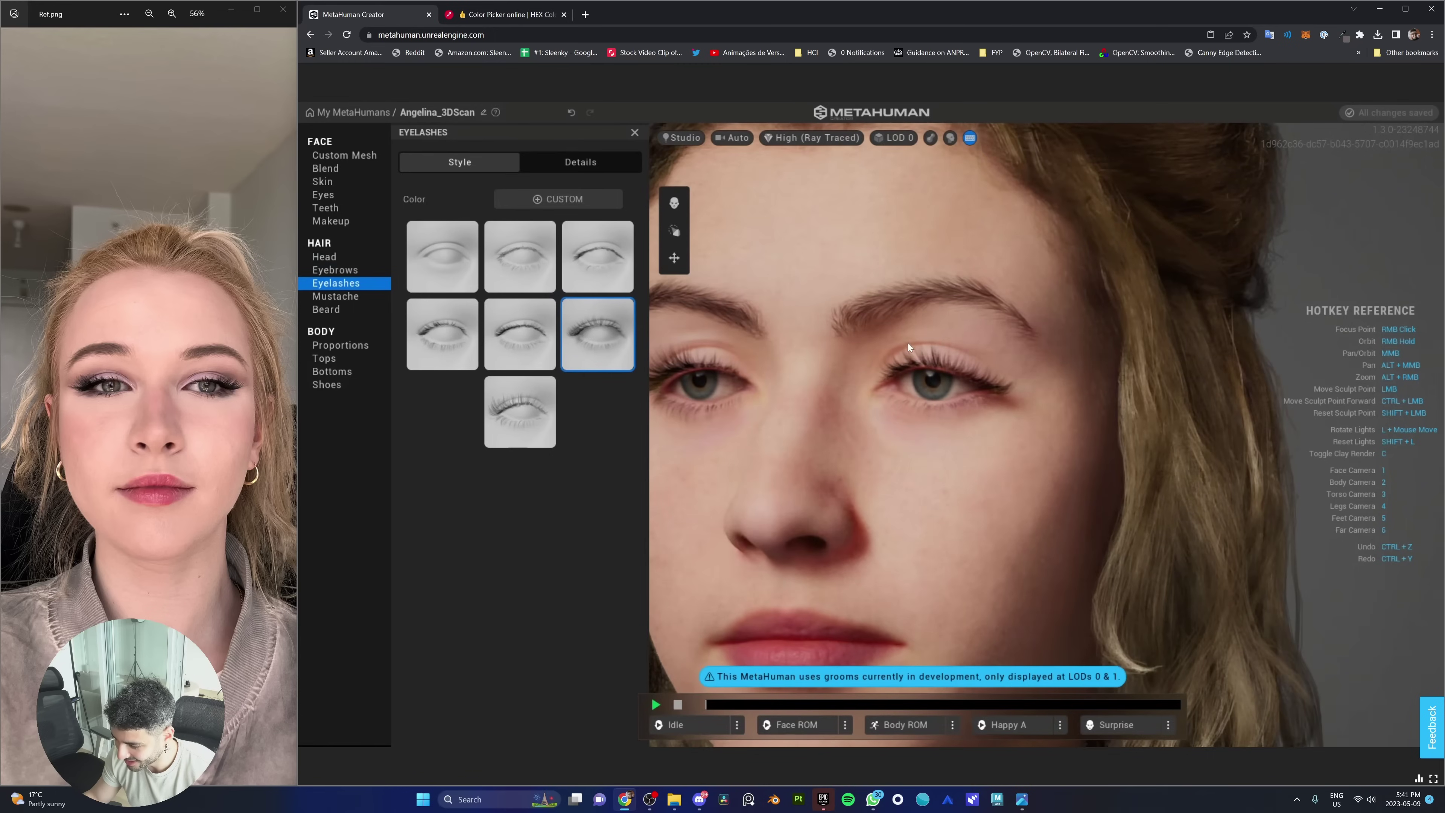
{"action": "left_click", "coordinate": [520, 398]}
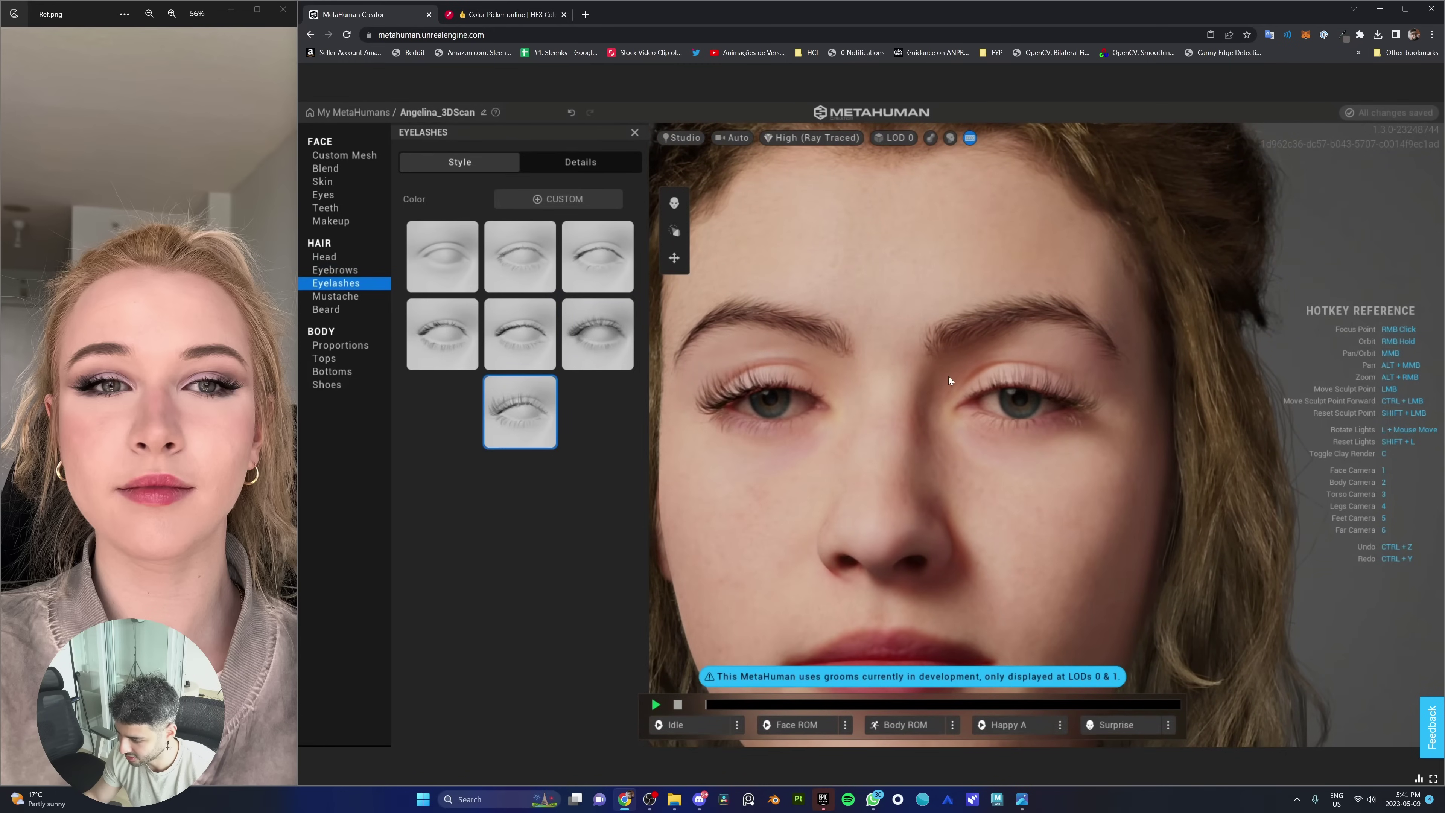
{"action": "scroll", "coordinate": [1023, 352], "scroll_direction": "down", "scroll_amount": 5}
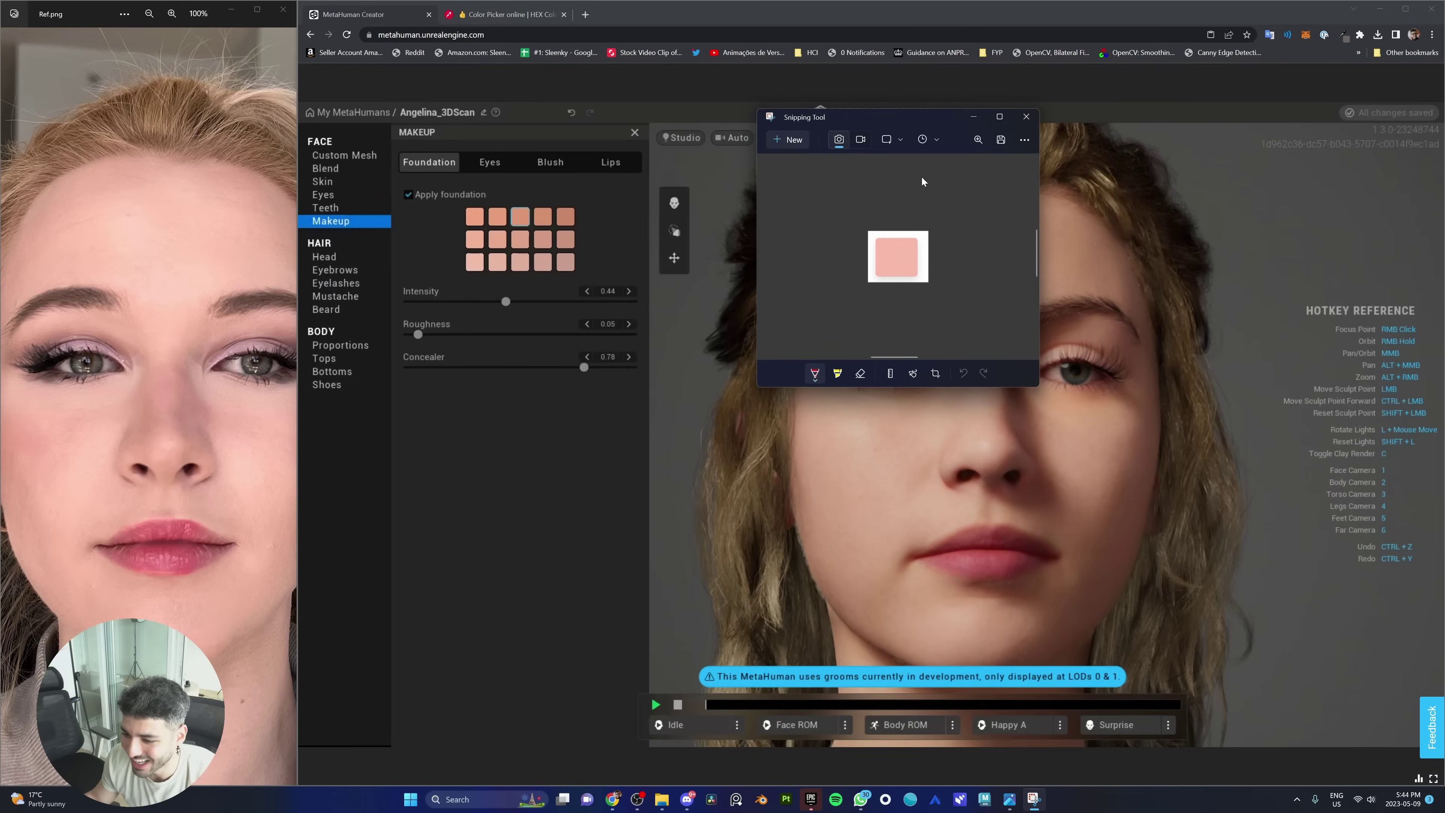
{"action": "mouse_move", "coordinate": [921, 115]}
{"action": "left_mouse_down"}
{"action": "mouse_move", "coordinate": [775, 117]}
{"action": "mouse_move", "coordinate": [672, 60]}
{"action": "mouse_move", "coordinate": [277, 109]}
{"action": "mouse_move", "coordinate": [259, 80]}
{"action": "left_mouse_up"}
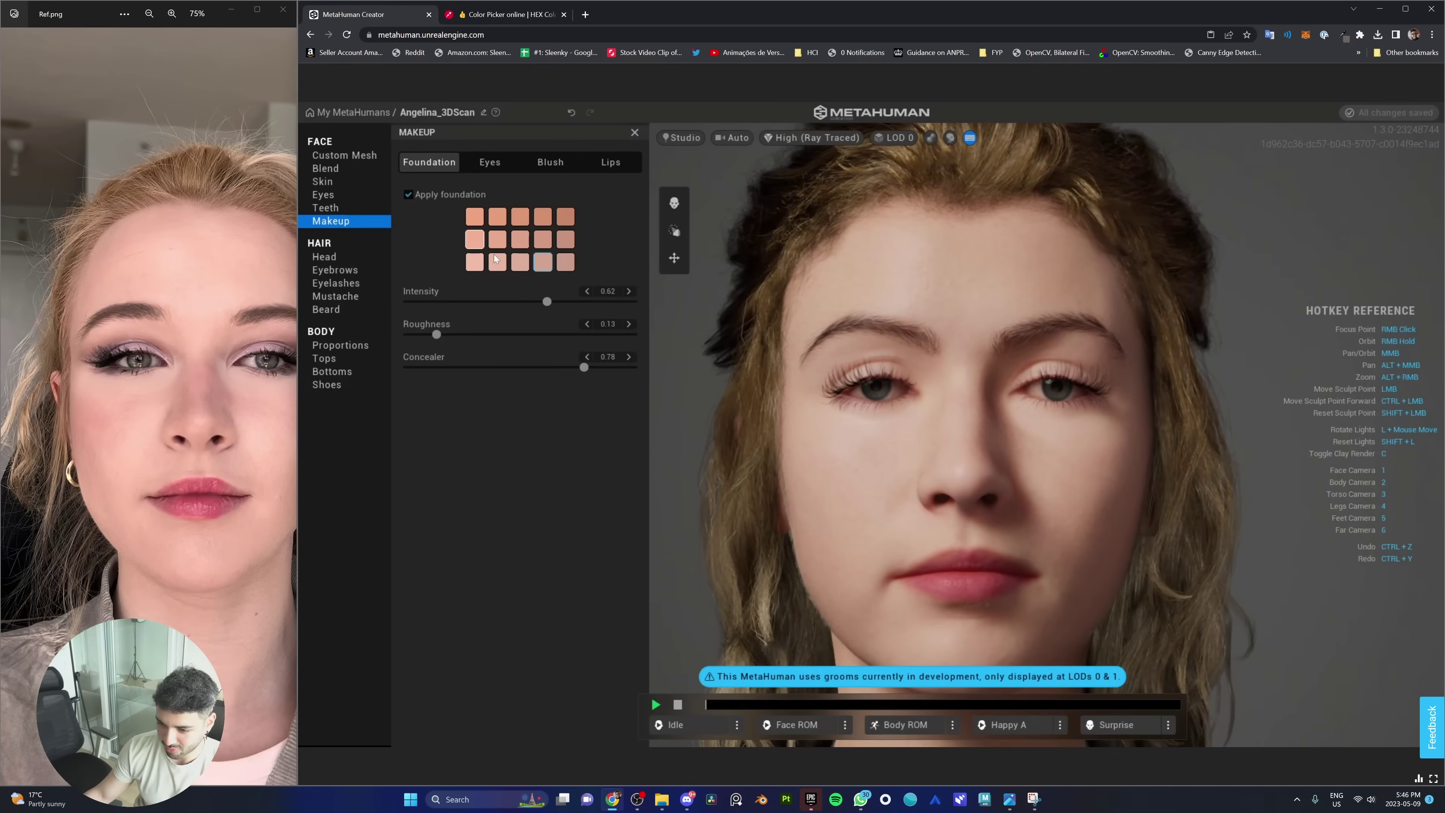
Step: Apply Cat Eye eyeliner, try a lip preset, and switch the hair to the bun updo
{"action": "left_click", "coordinate": [1034, 799]}
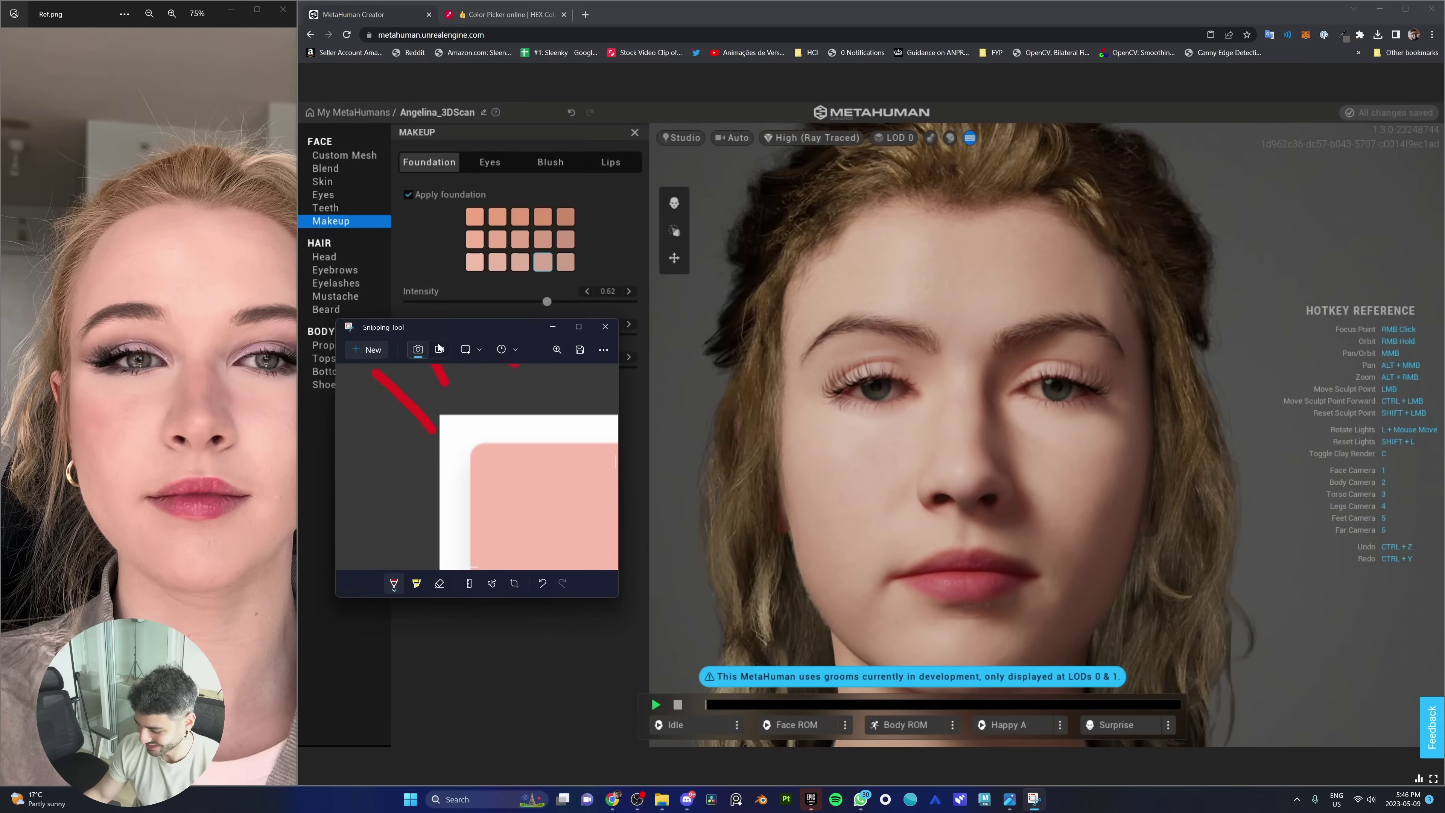
{"action": "left_click", "coordinate": [489, 163]}
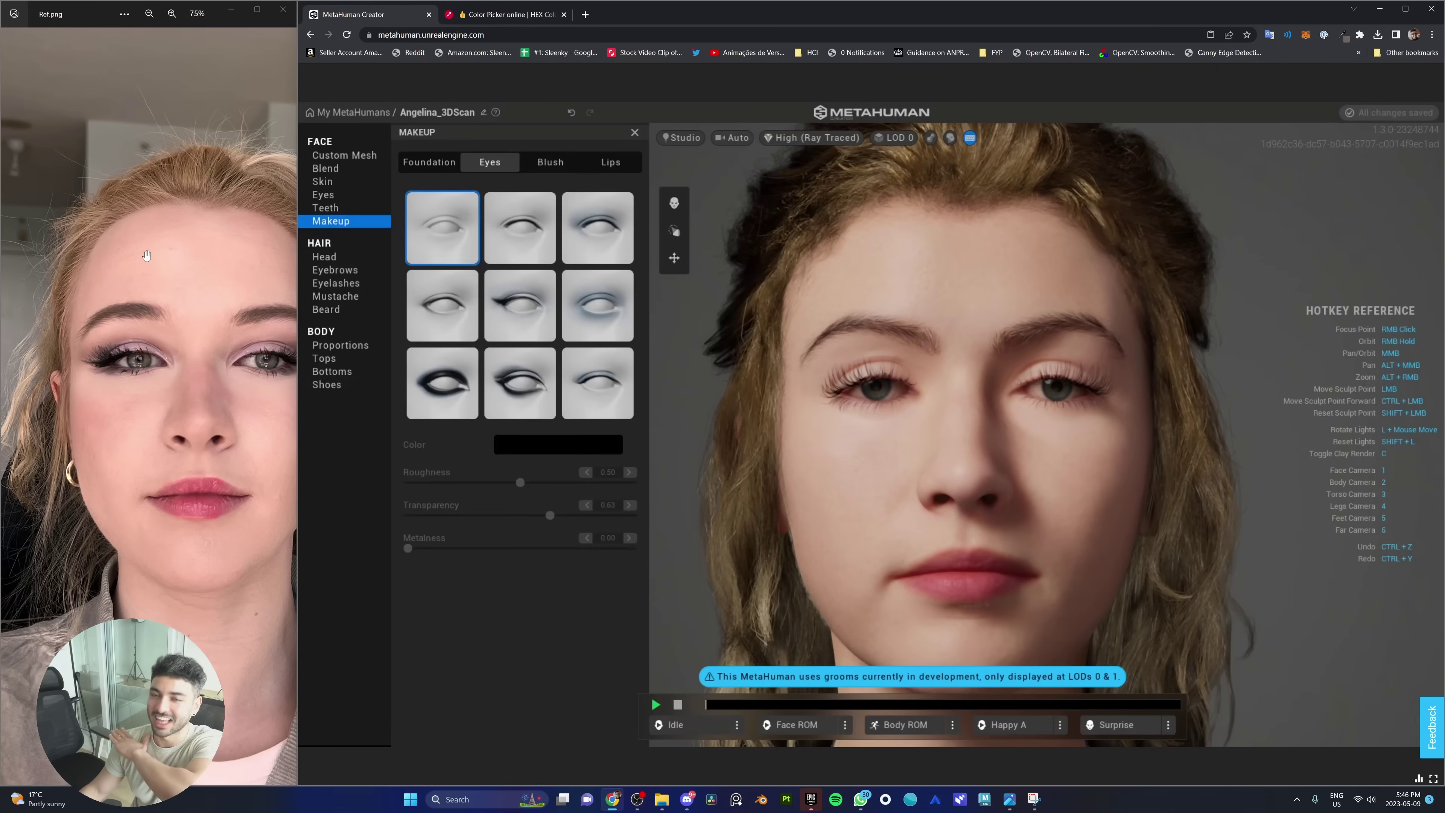
{"action": "left_click_drag", "start_coordinate": [198, 281], "coordinate": [144, 246]}
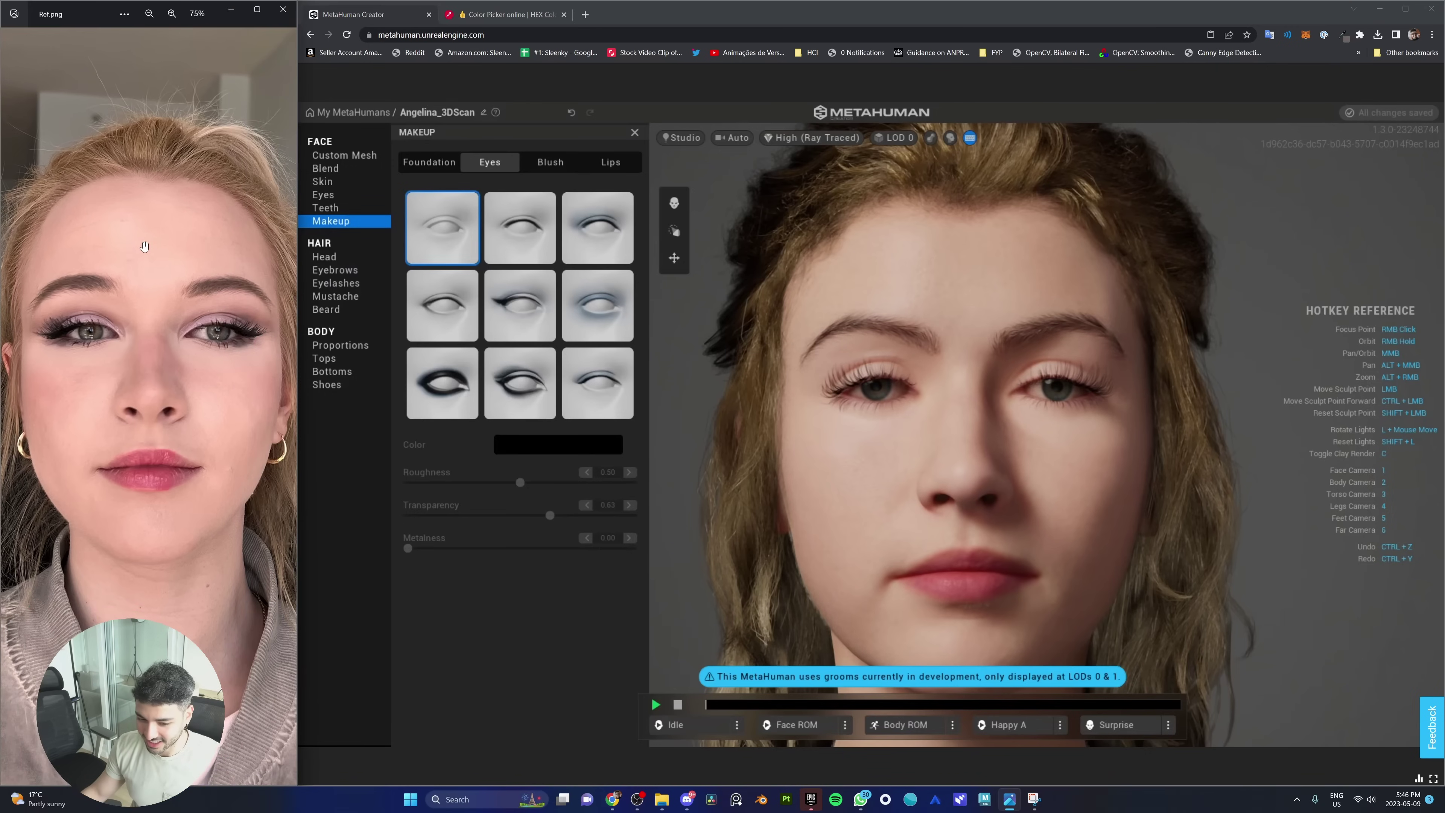
{"action": "left_click", "coordinate": [531, 309]}
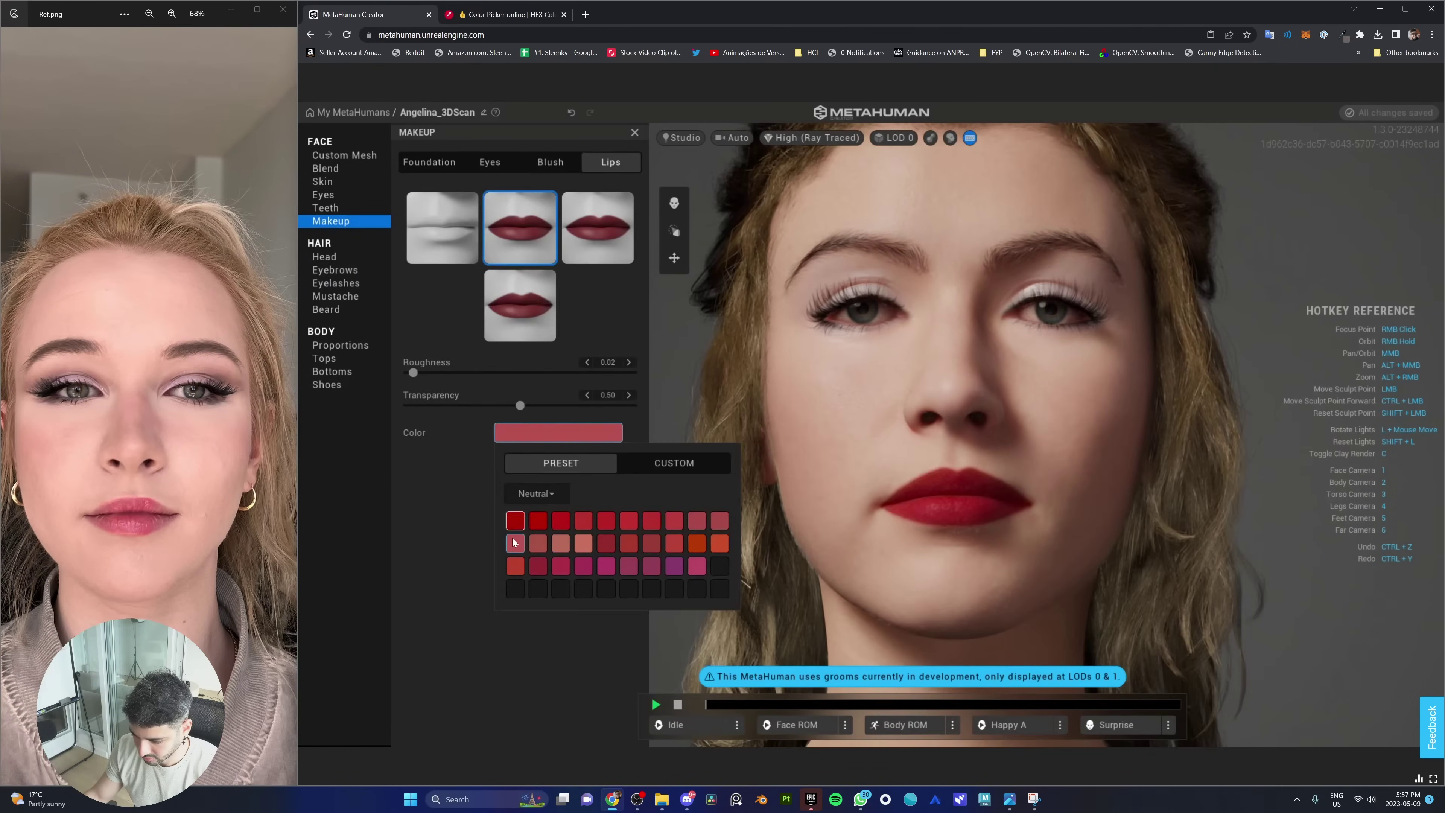
{"action": "left_click", "coordinate": [514, 543]}
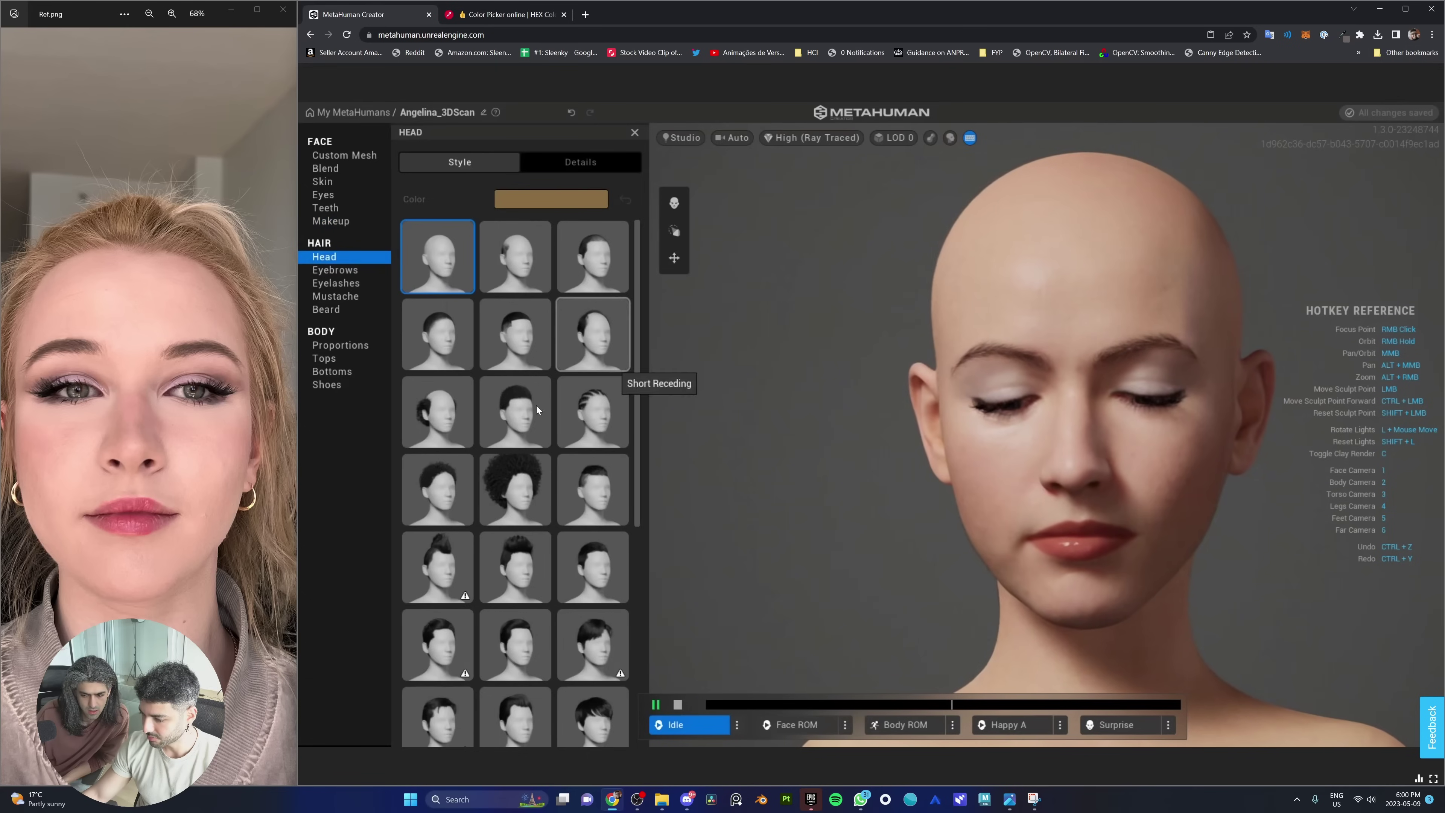
{"action": "left_click", "coordinate": [585, 413]}
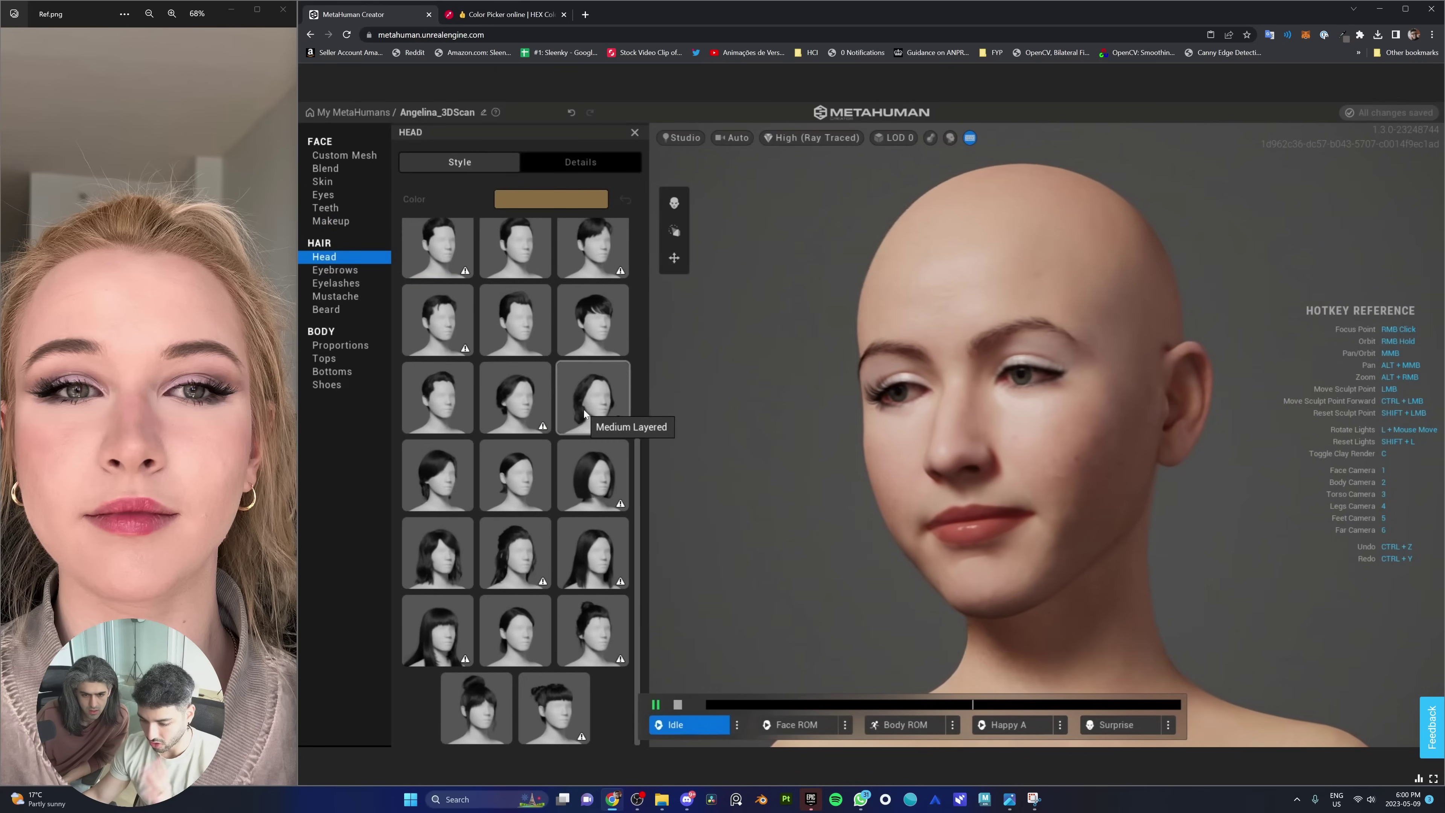
{"action": "left_click", "coordinate": [592, 630]}
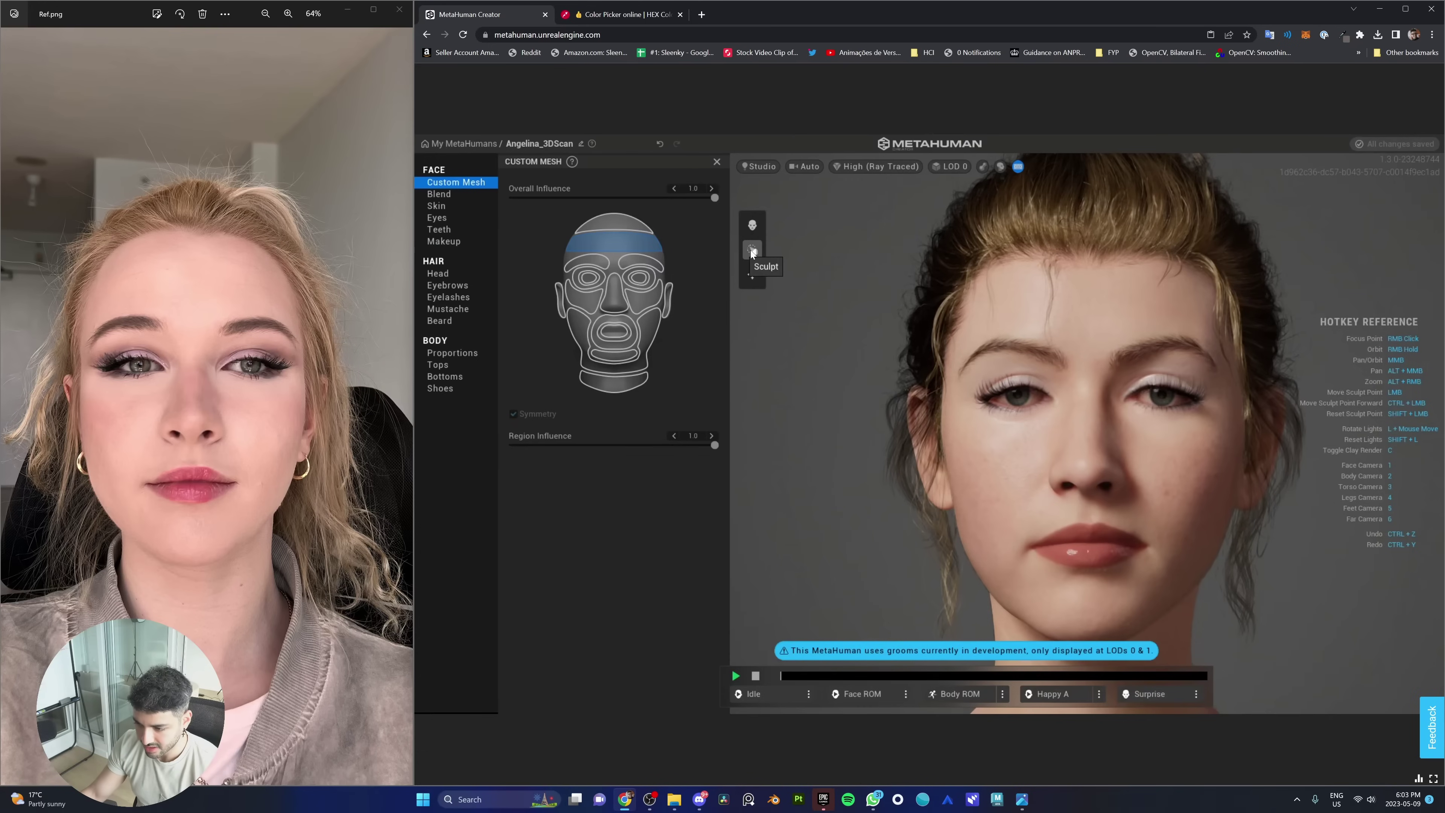
Step: Sculpt the face to raise both ears slightly and lift the cheeks
{"action": "left_click", "coordinate": [752, 249]}
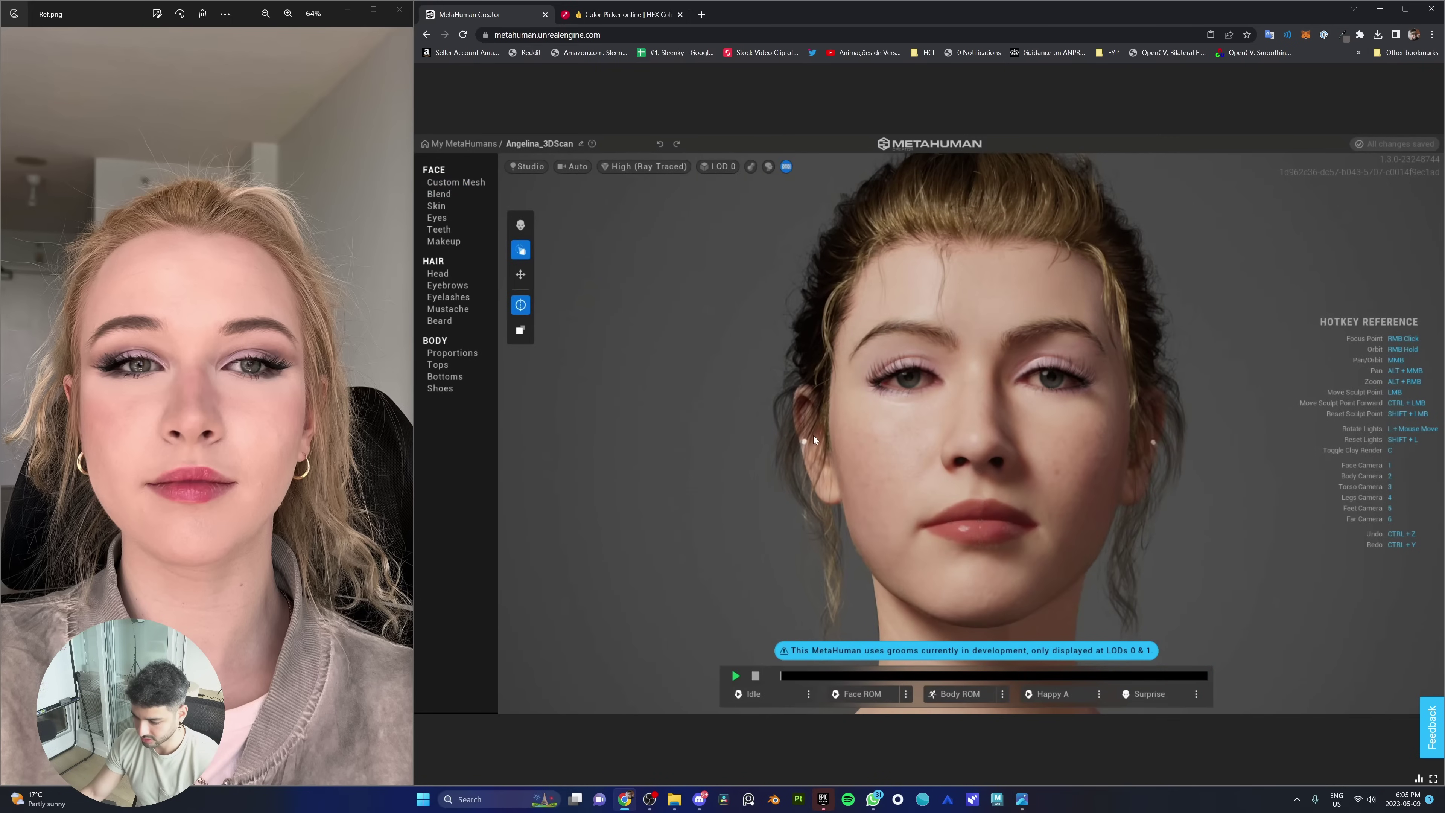
{"action": "left_click_drag", "start_coordinate": [814, 439], "coordinate": [820, 433]}
{"action": "right_click_drag", "start_coordinate": [820, 431], "coordinate": [1118, 443]}
{"action": "left_click_drag", "start_coordinate": [1118, 446], "coordinate": [1120, 424]}
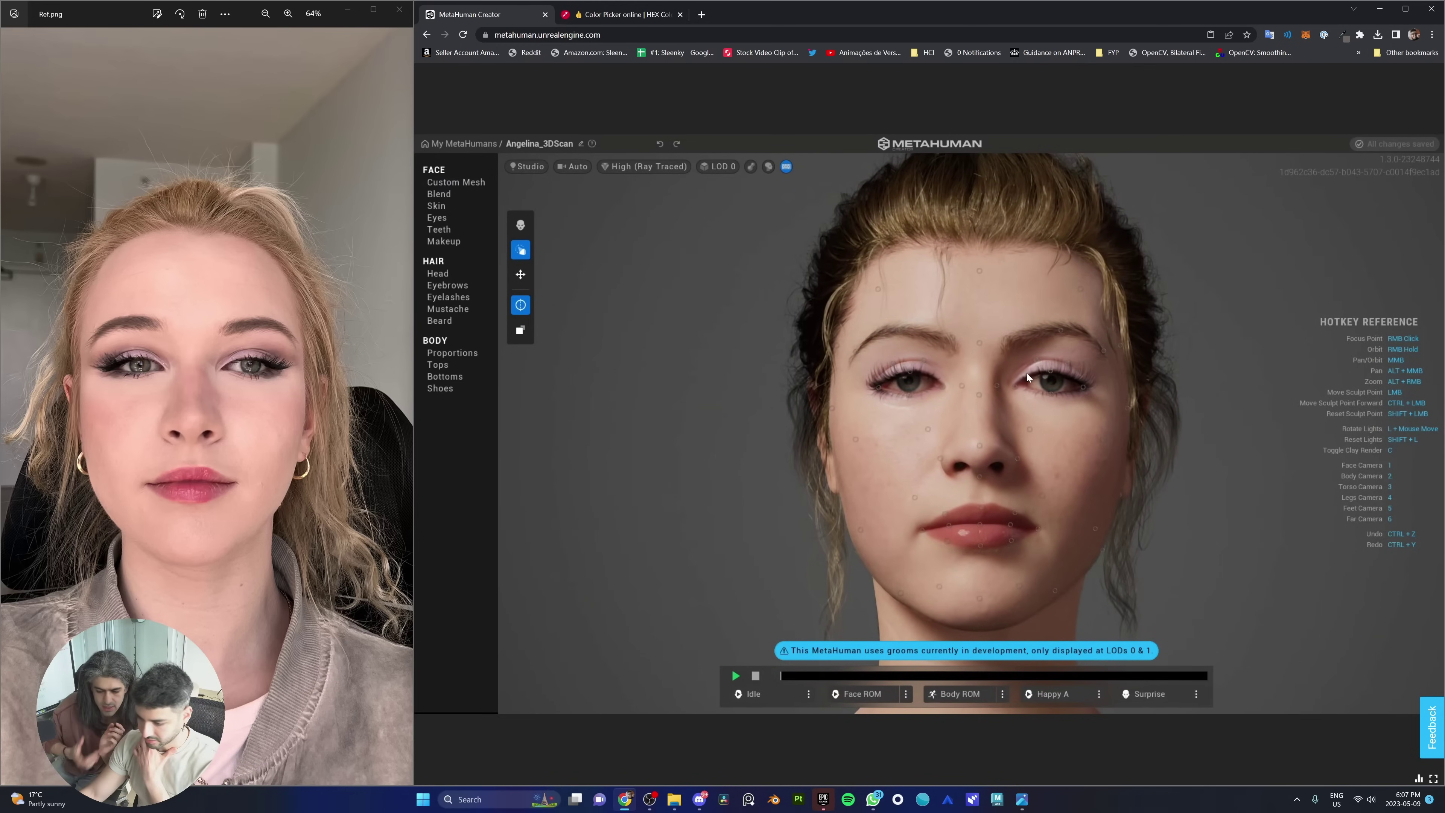
{"action": "key", "text": "w"}
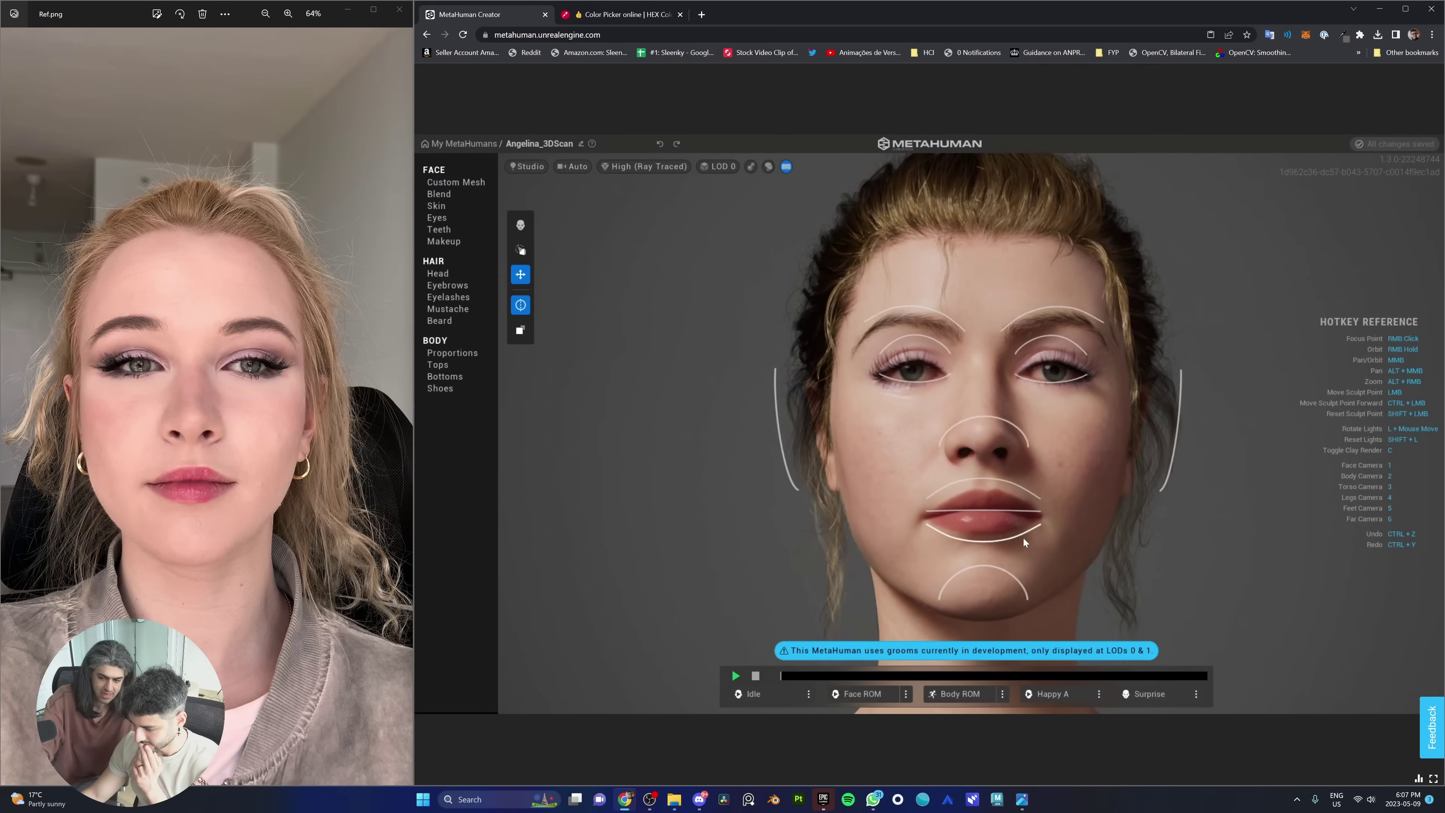
{"action": "left_click", "coordinate": [520, 249]}
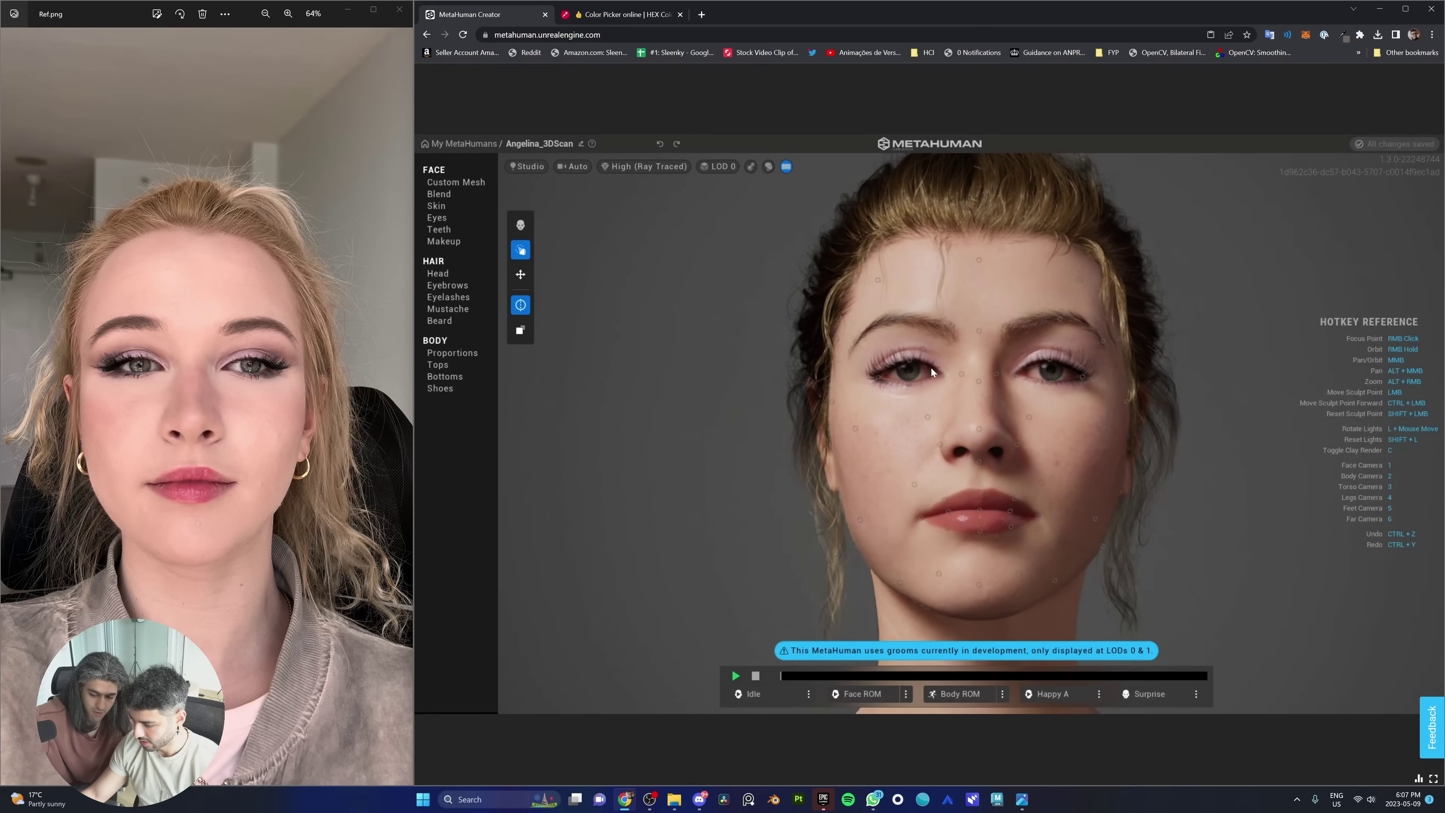
Step: Zoom the reference photo to 100% and reshape the chin and left jawline
{"action": "scroll", "coordinate": [171, 433], "scroll_direction": "up", "scroll_amount": 4}
{"action": "left_click", "coordinate": [294, 474]}
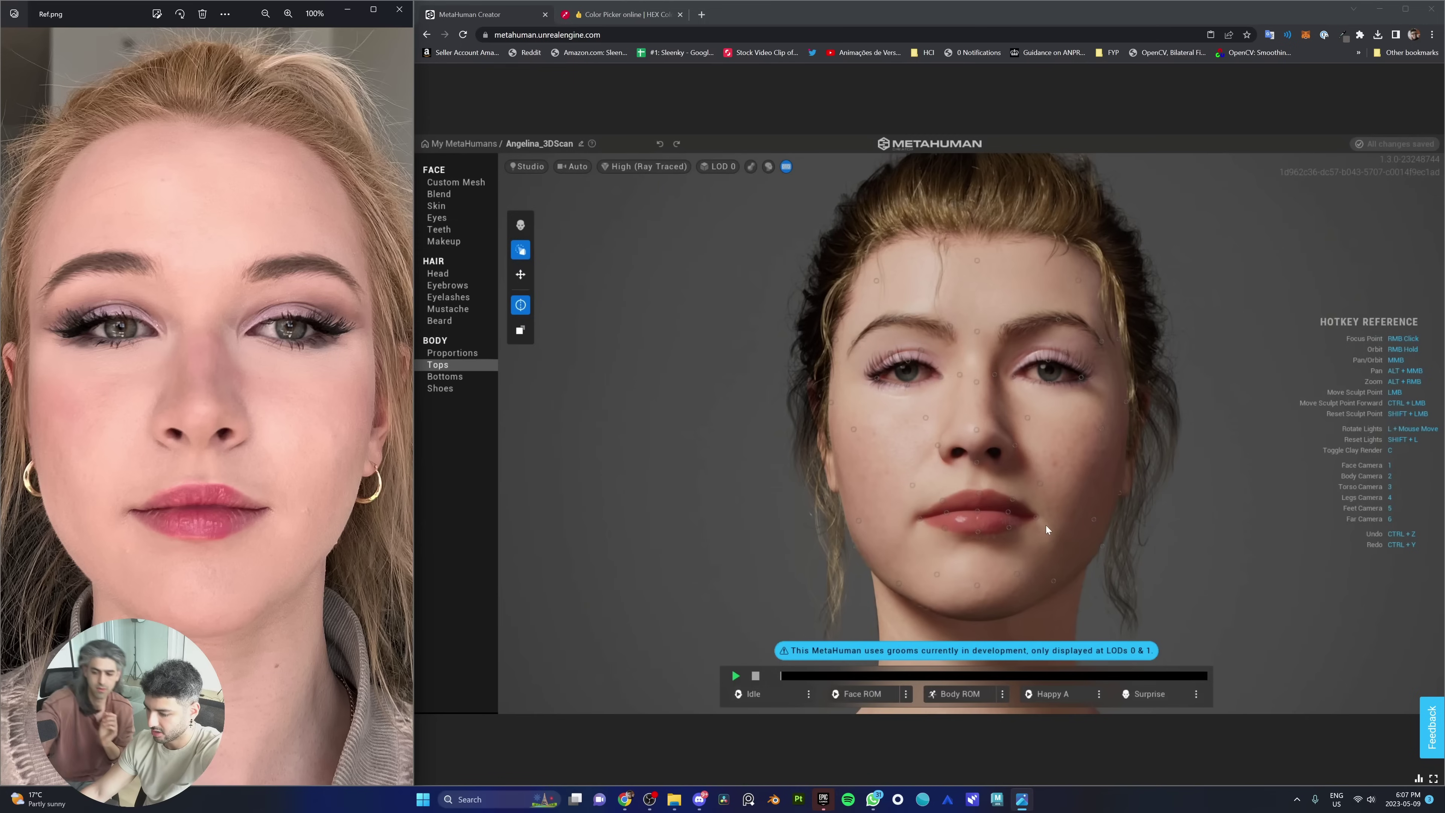
{"action": "left_click", "coordinate": [940, 545]}
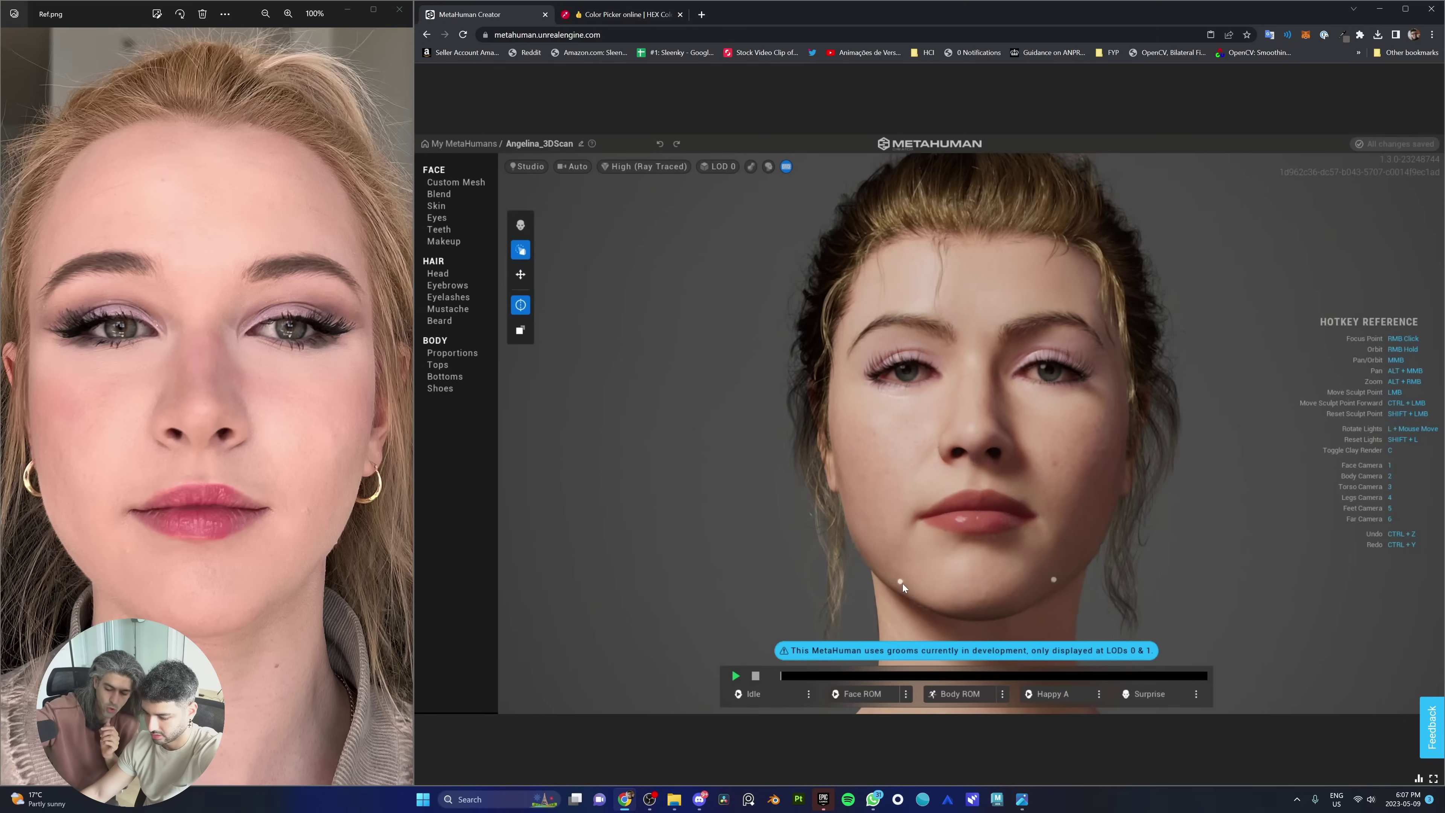
{"action": "left_click_drag", "start_coordinate": [932, 580], "coordinate": [932, 581]}
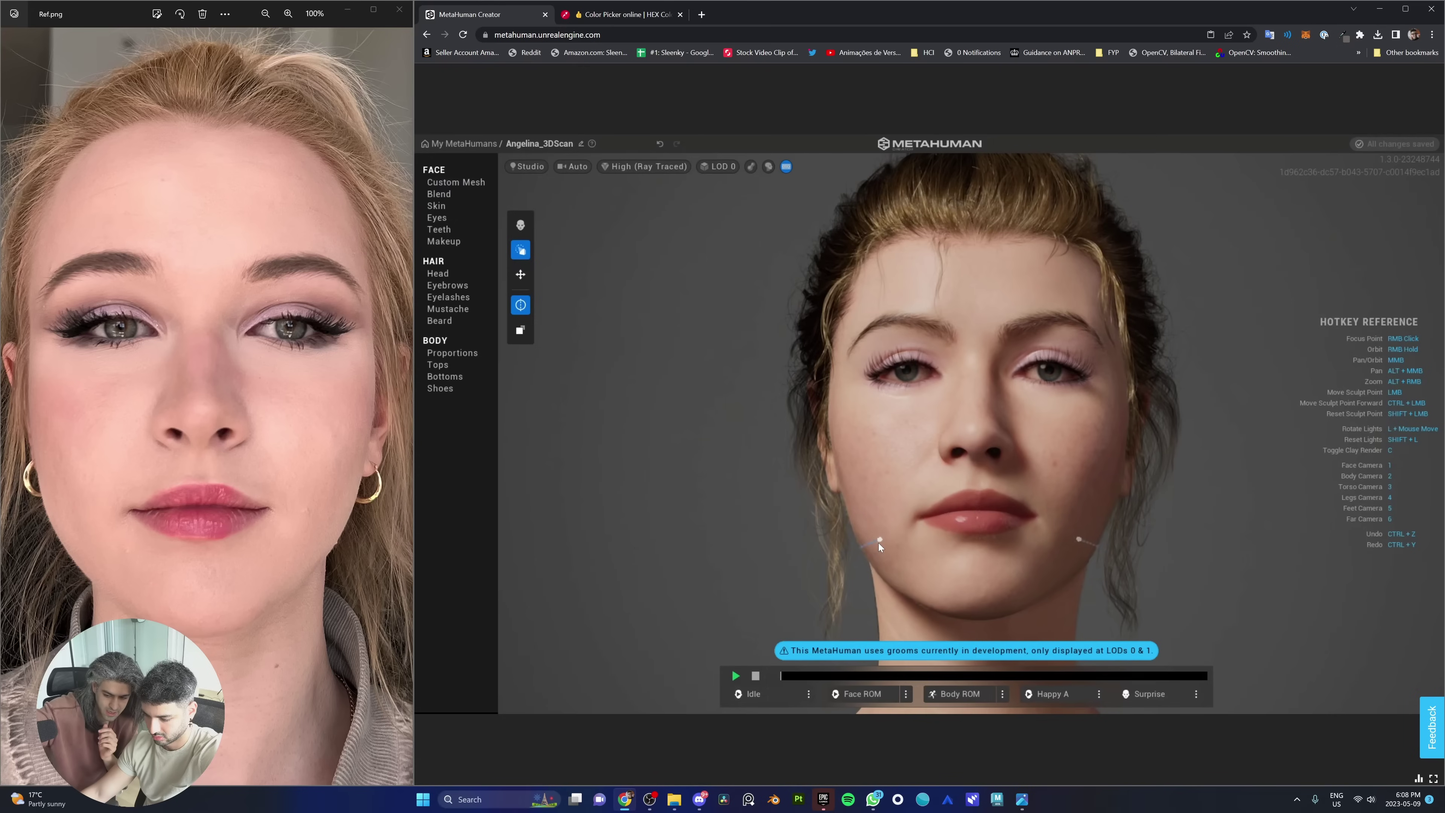
{"action": "left_click_drag", "start_coordinate": [879, 544], "coordinate": [879, 536]}
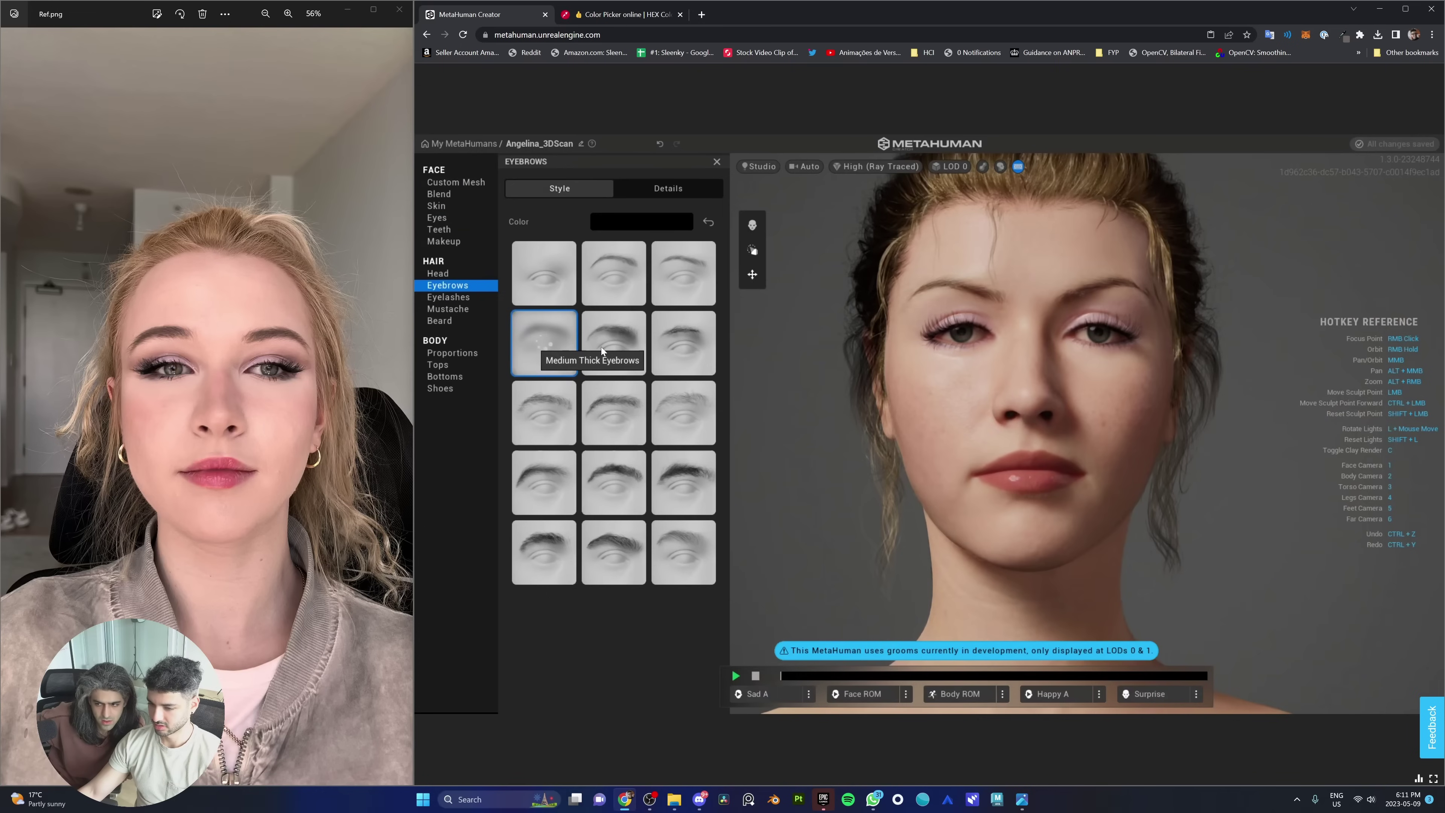
Step: Apply the Short Flat Thin Eyebrows style and compare it from a three-quarter view
{"action": "left_click", "coordinate": [673, 361]}
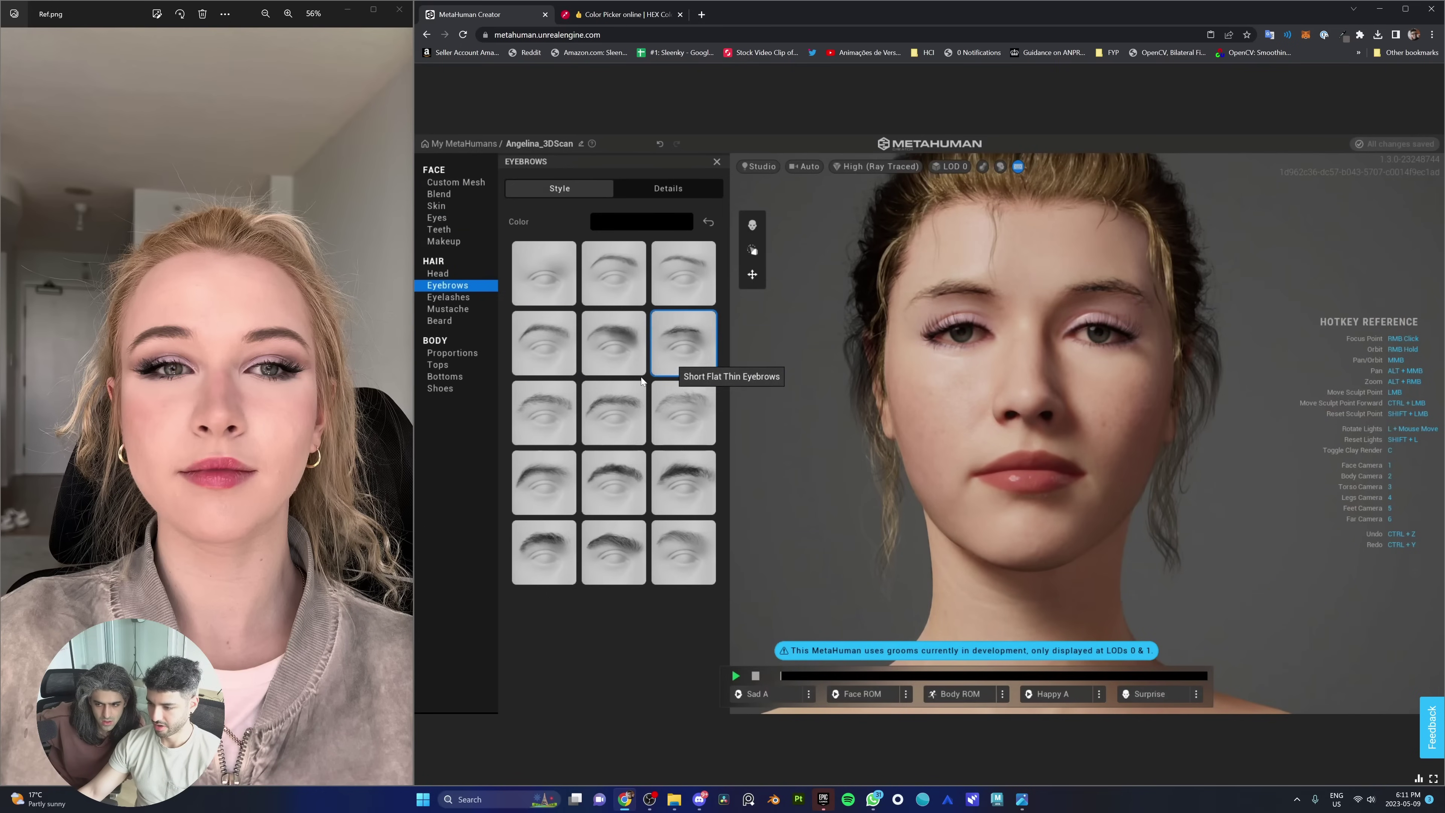
{"action": "right_click_drag", "start_coordinate": [983, 379], "coordinate": [785, 385]}
{"action": "right_click_drag", "start_coordinate": [891, 394], "coordinate": [711, 347]}
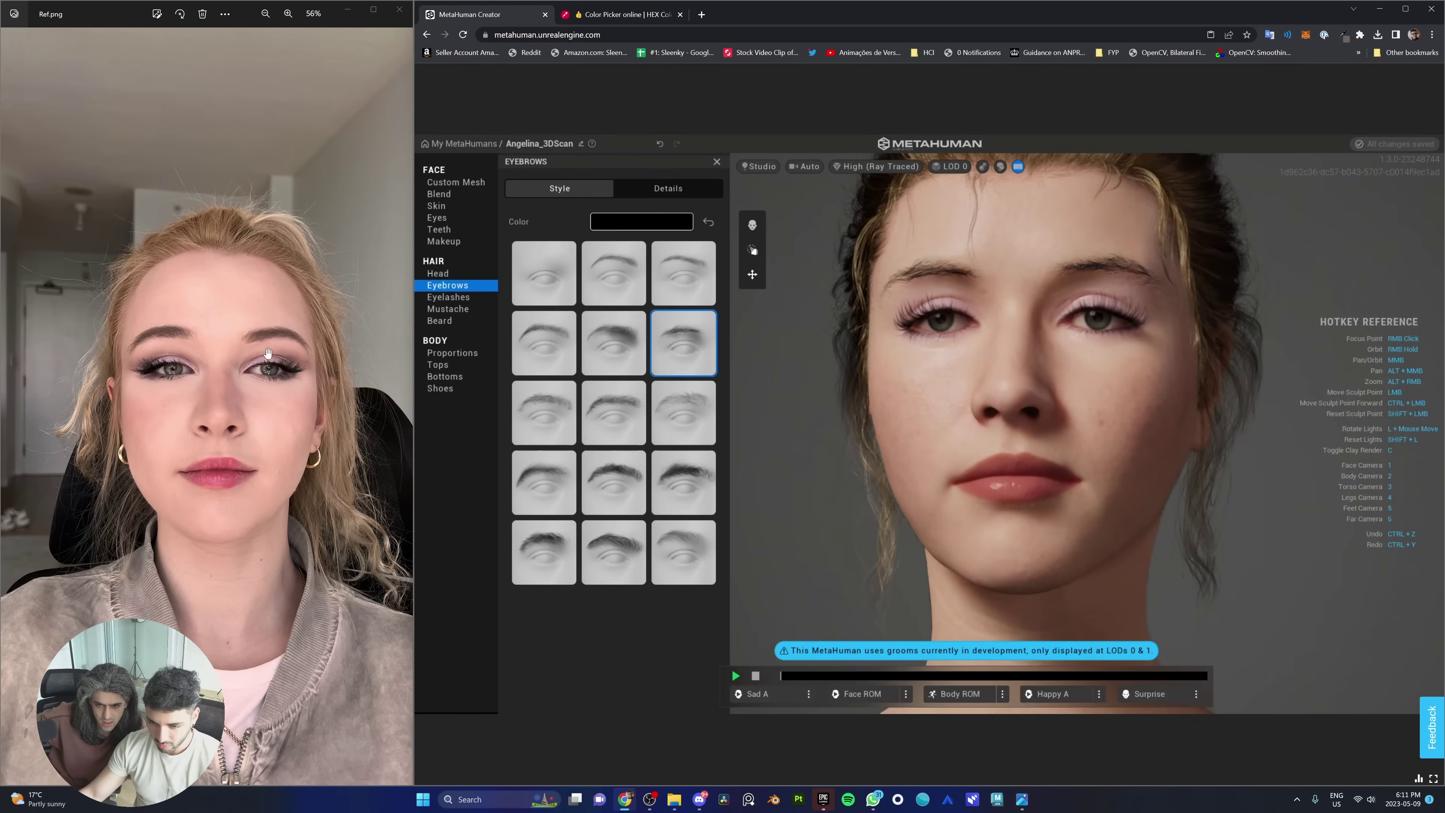
{"action": "scroll", "coordinate": [205, 285], "scroll_direction": "up", "scroll_amount": 3}
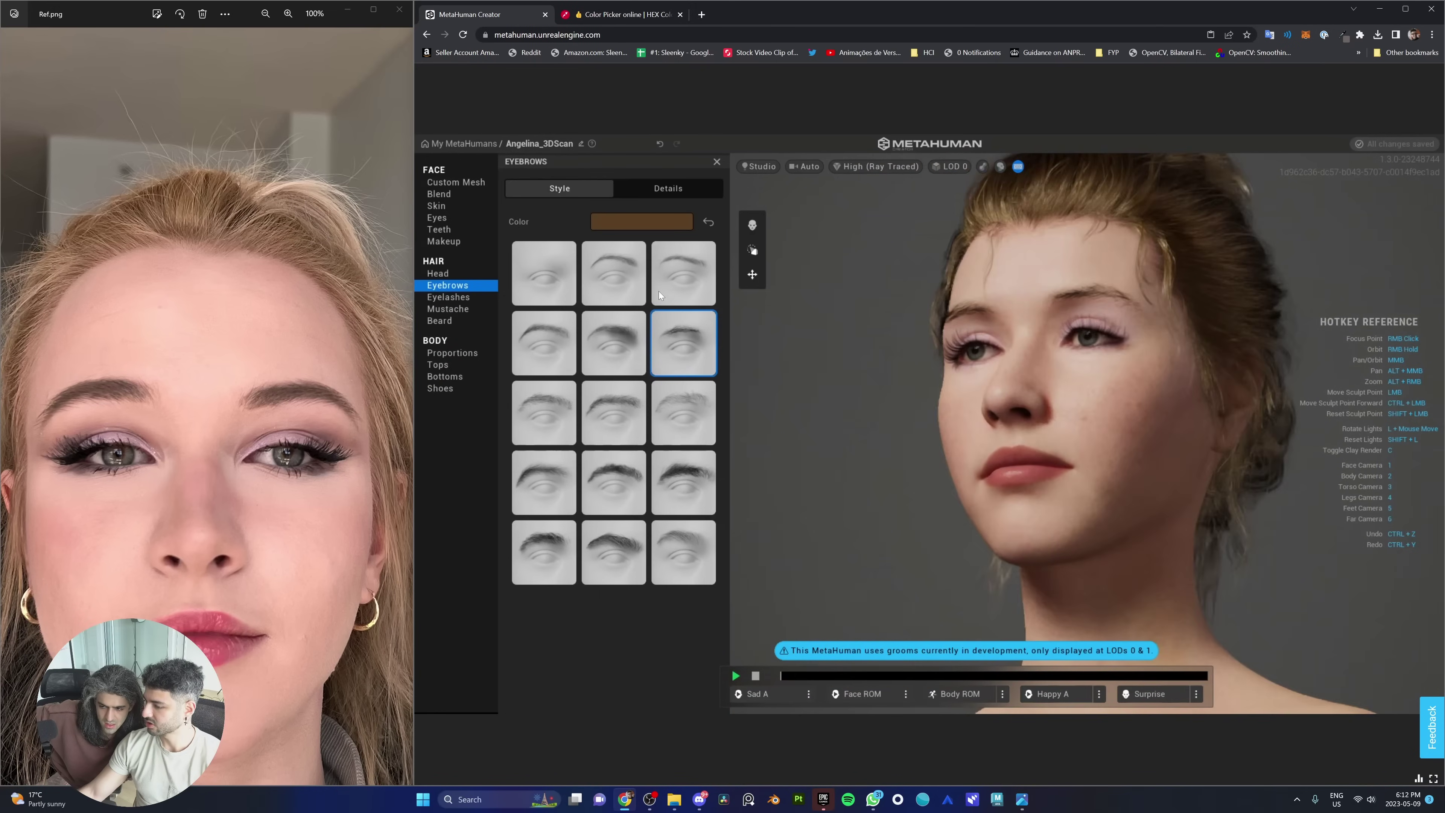
Step: Switch the eyelashes to the sixth style and check them in side profile
{"action": "left_click", "coordinate": [449, 297]}
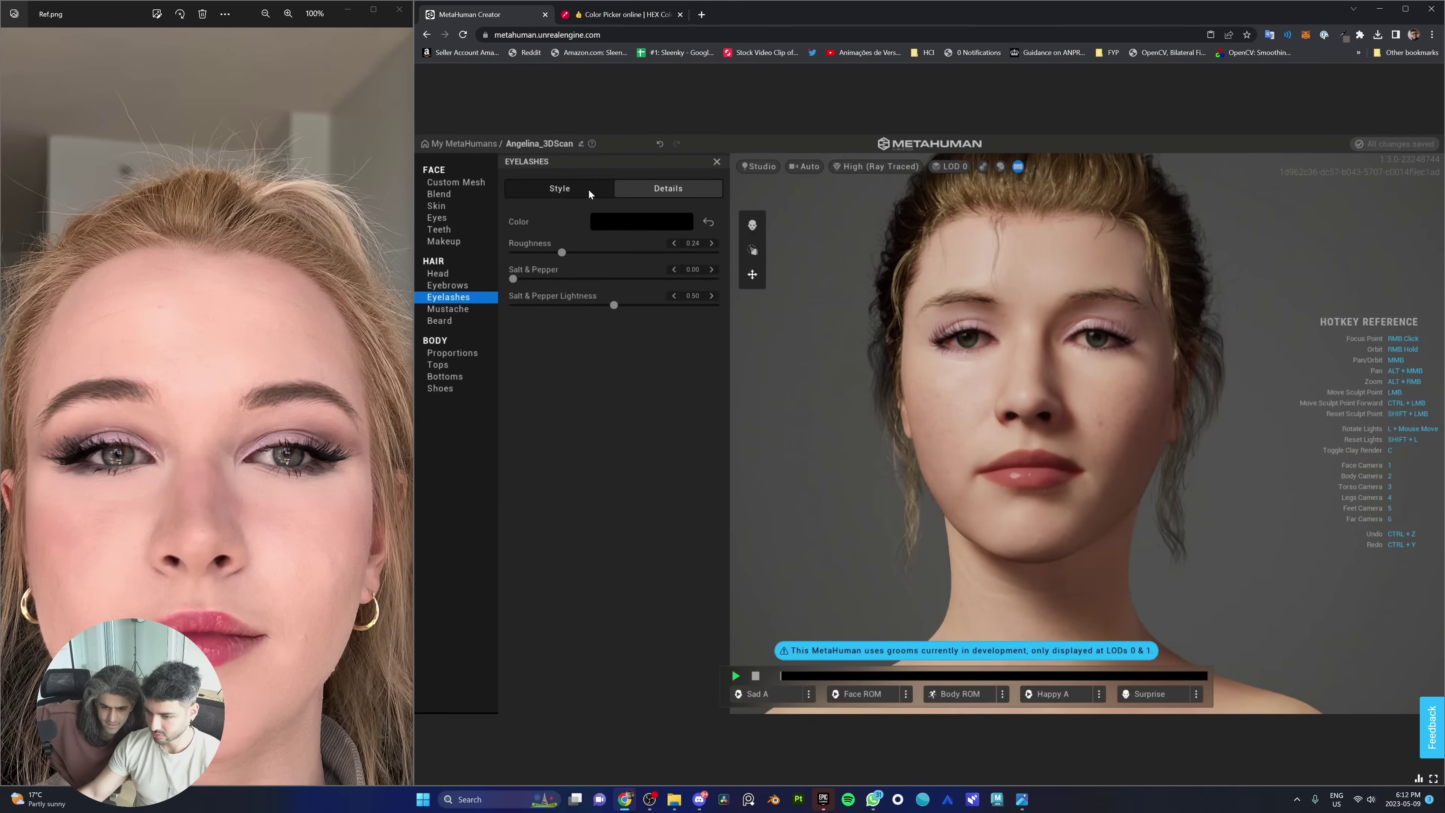
{"action": "left_click", "coordinate": [686, 339]}
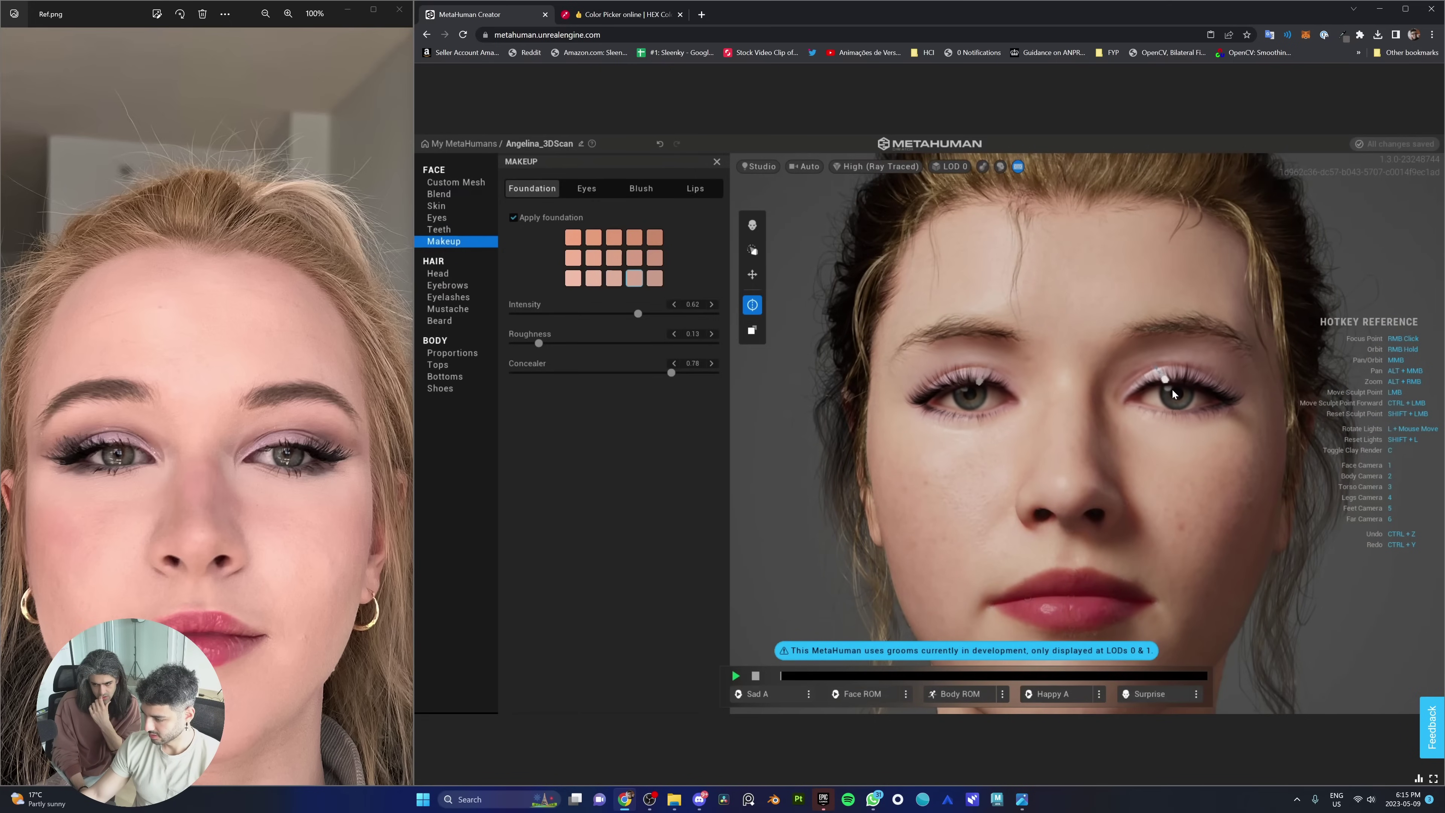
{"action": "right_click_drag", "start_coordinate": [1113, 403], "coordinate": [1081, 404]}
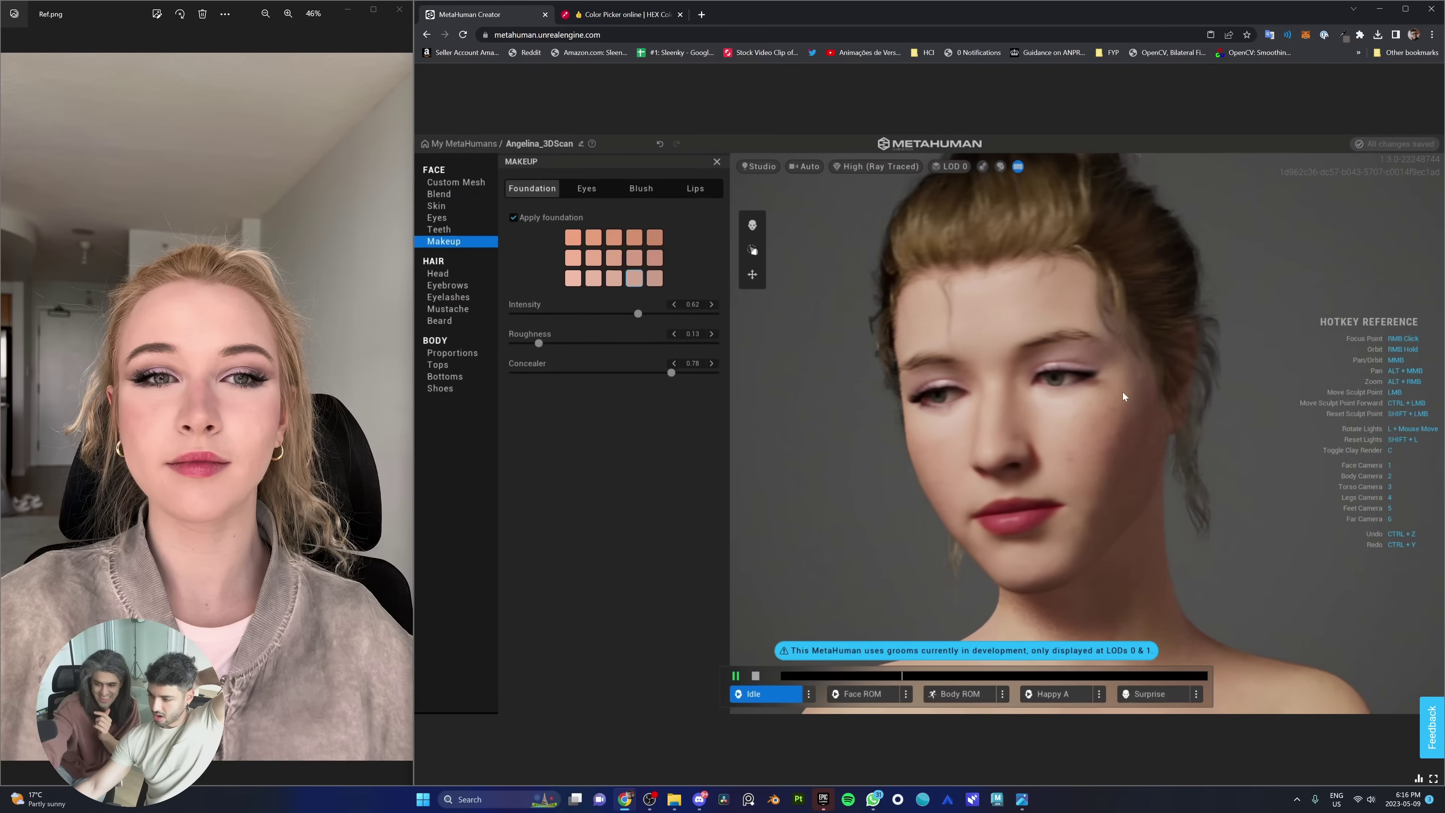
{"action": "right_click_drag", "start_coordinate": [1124, 397], "coordinate": [1177, 374]}
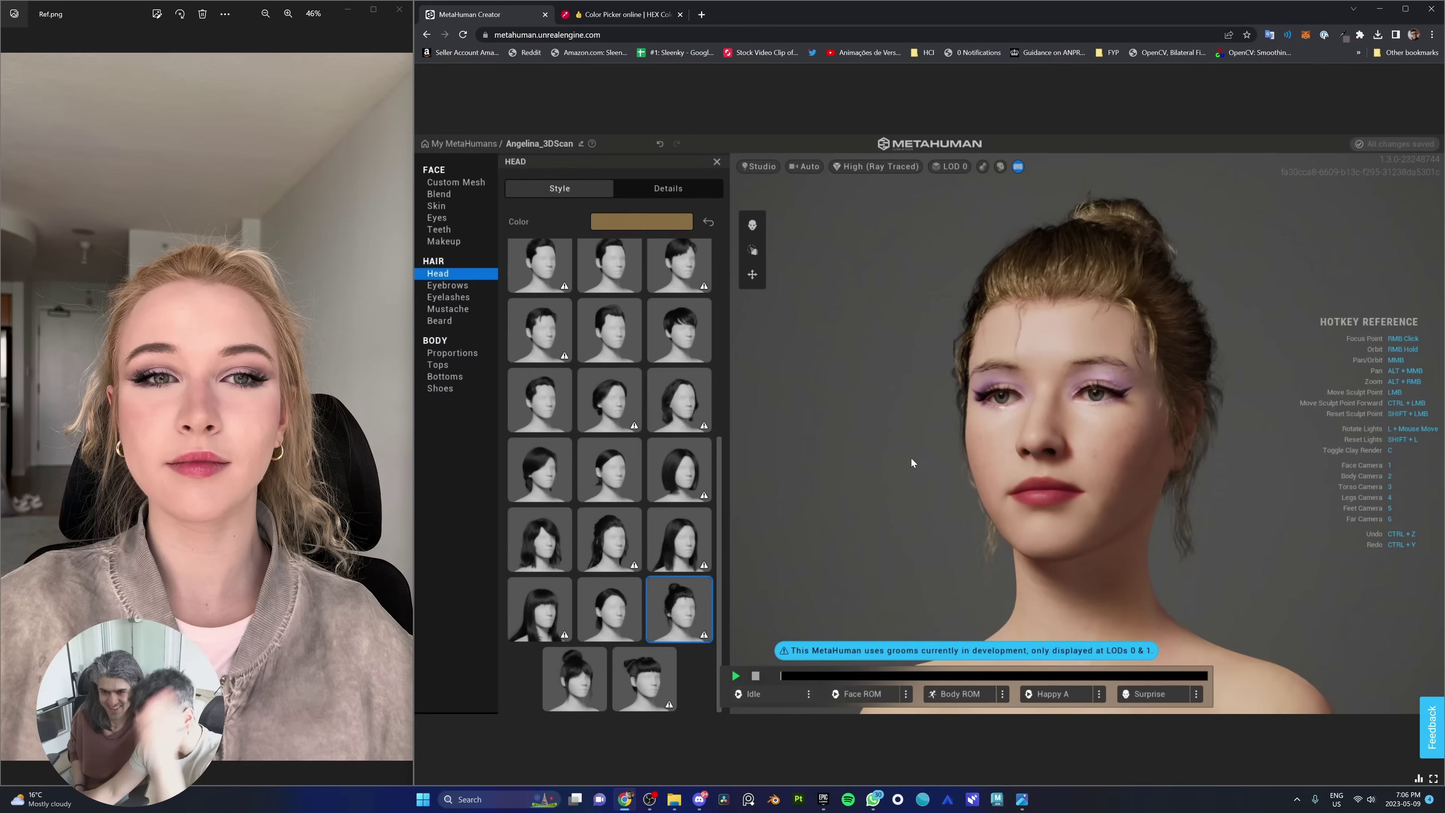
Step: Play the preview animation, change it from Idle to Sad, and zoom in and out on her face
{"action": "left_click", "coordinate": [736, 675]}
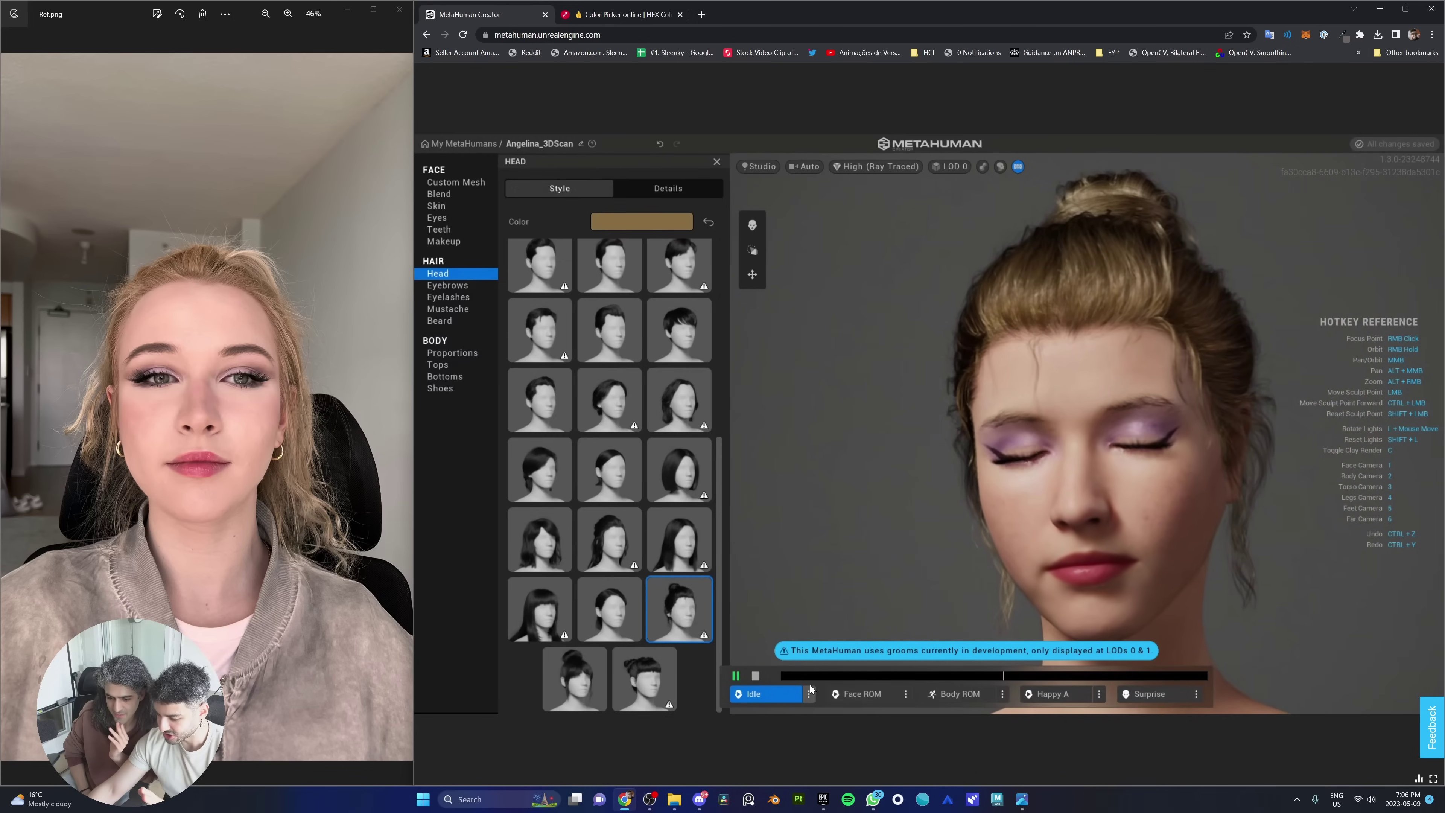
{"action": "left_click", "coordinate": [810, 691]}
{"action": "left_click", "coordinate": [842, 354]}
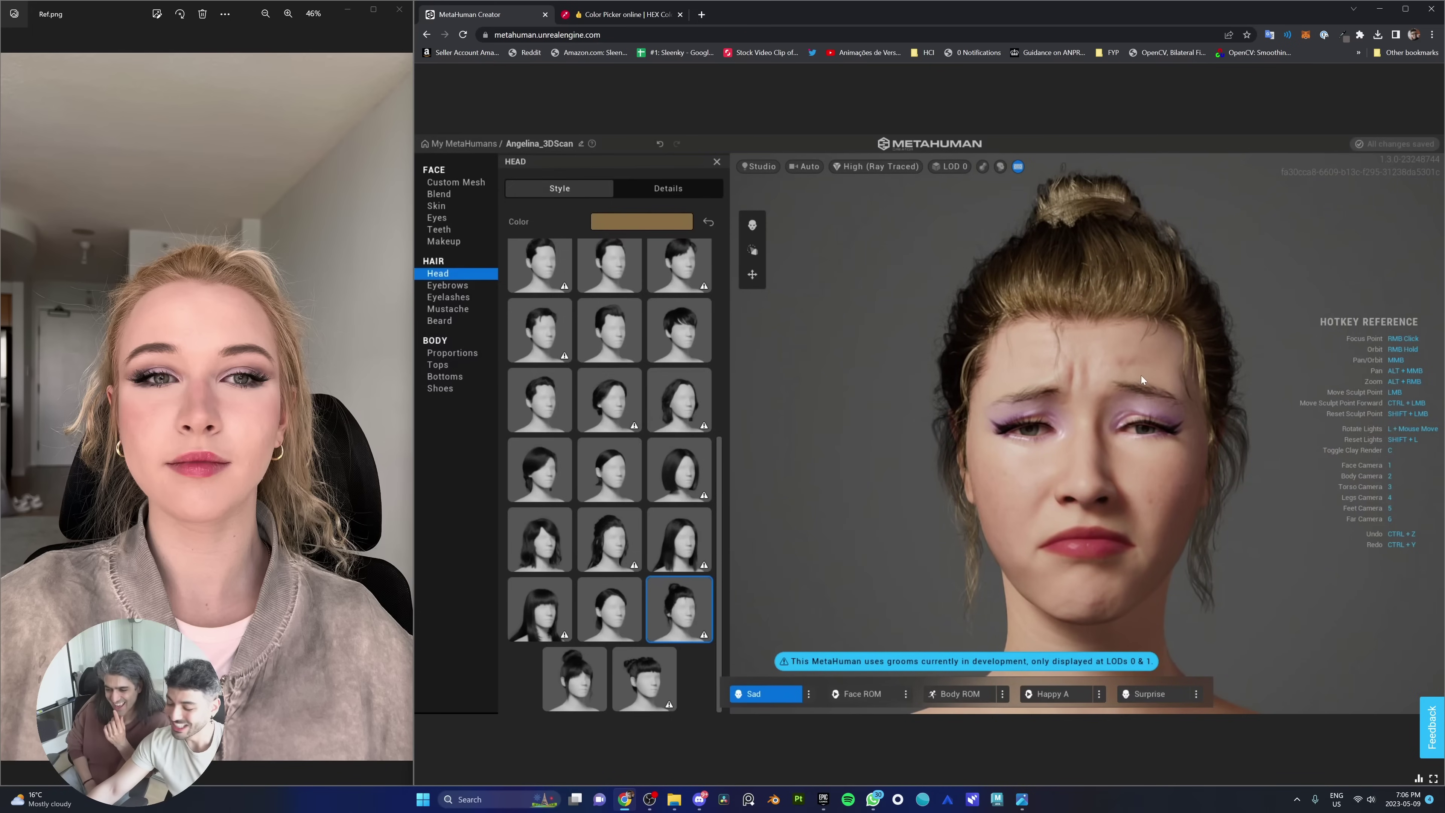
{"action": "scroll", "coordinate": [916, 379], "scroll_direction": "up", "scroll_amount": 5}
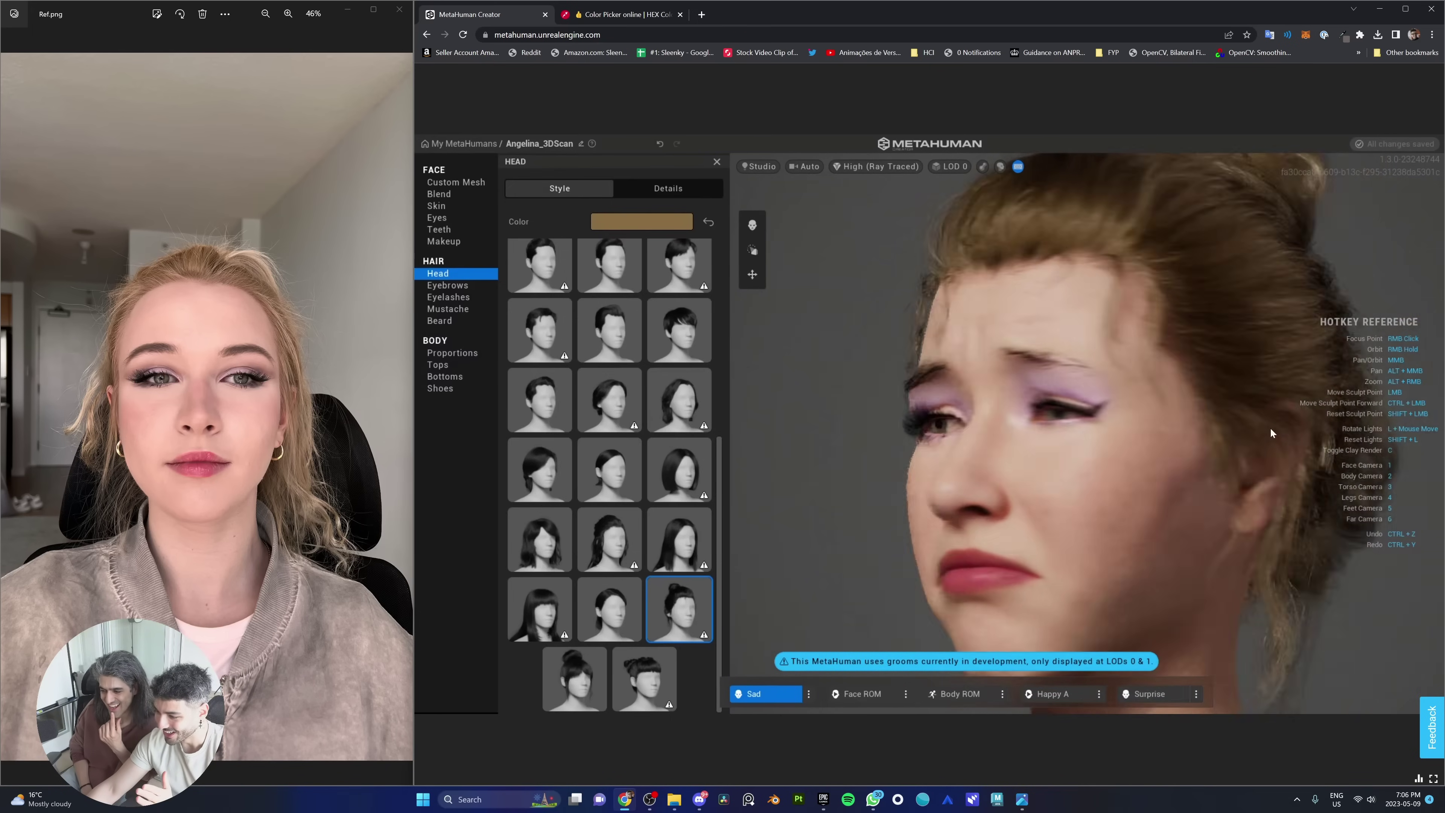
{"action": "scroll", "coordinate": [1133, 434], "scroll_direction": "down", "scroll_amount": 5}
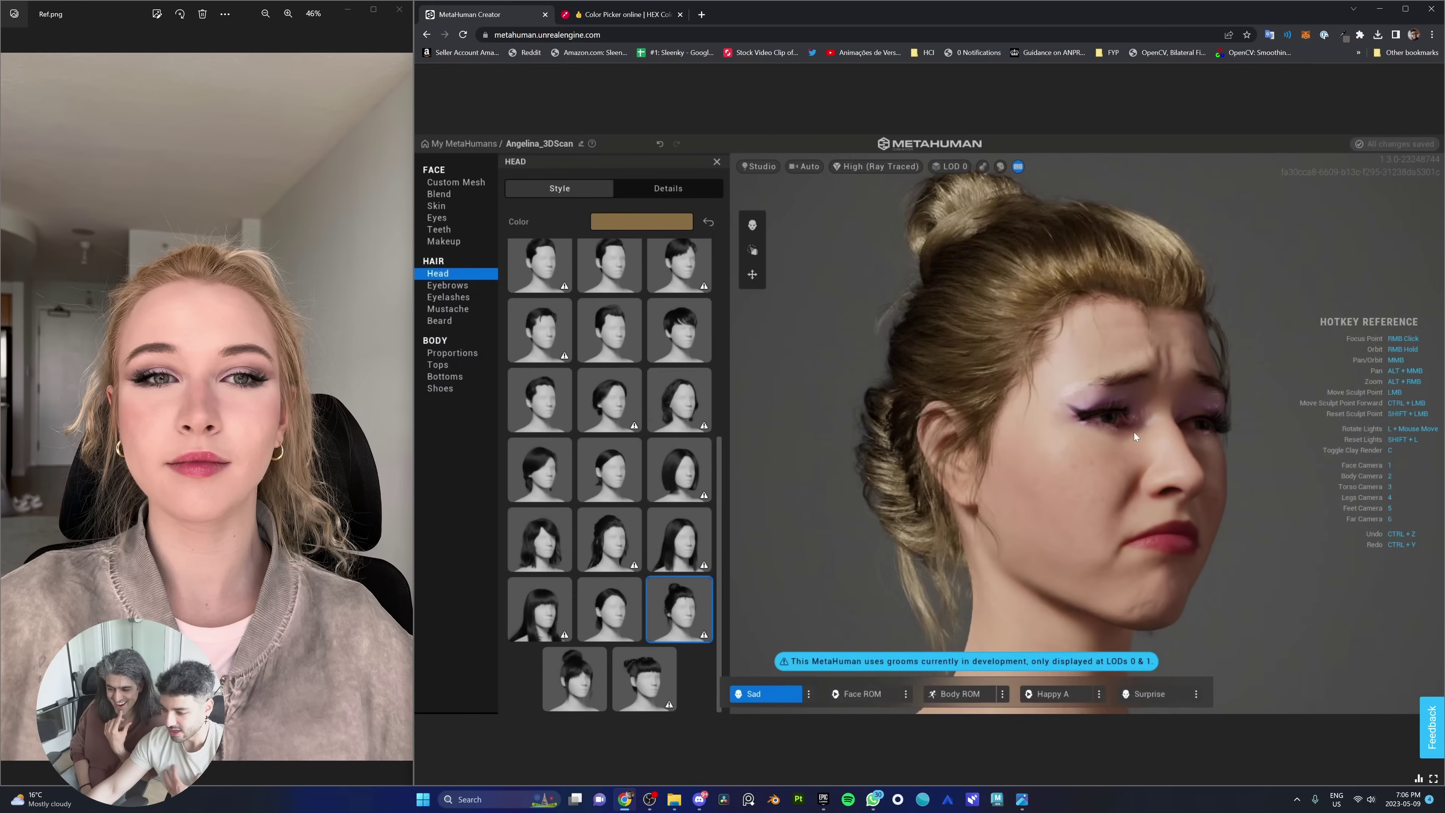